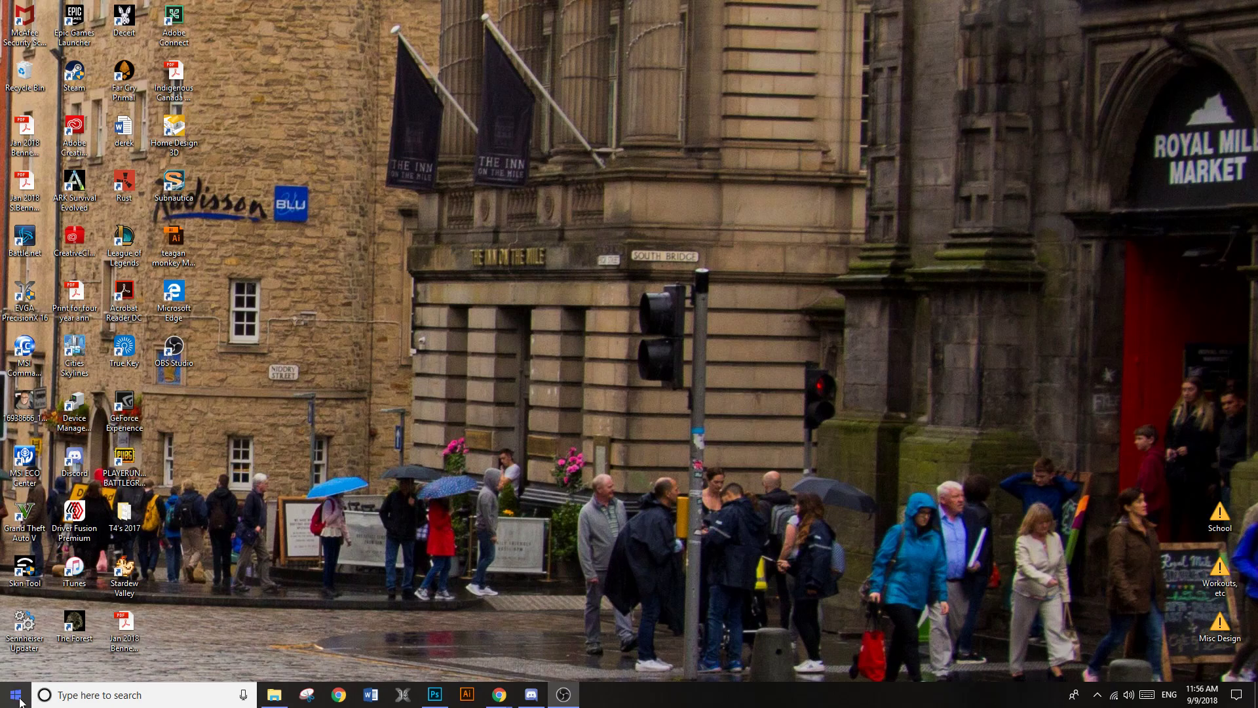
# Switch to Photoshop and create a new Letter print document in landscape orientation, 11 x 8.5 inches at 300 pixels/inch
pyautogui.click(434, 695)
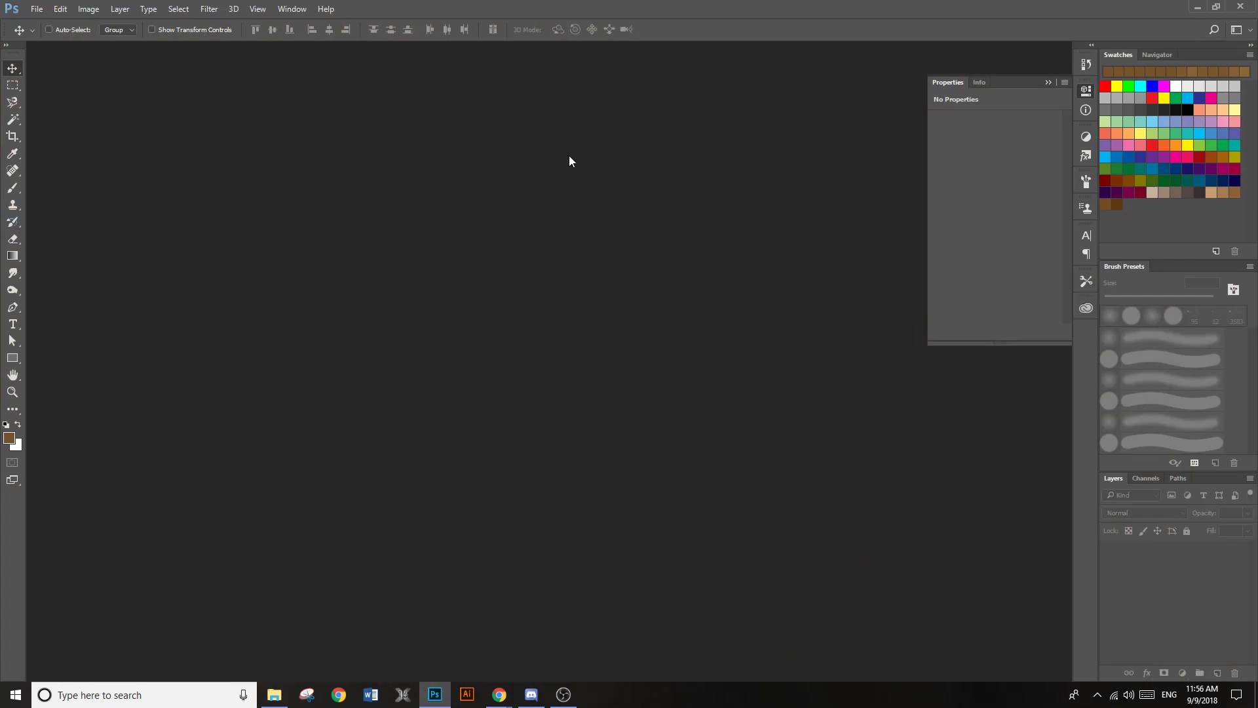
pyautogui.click(37, 9)
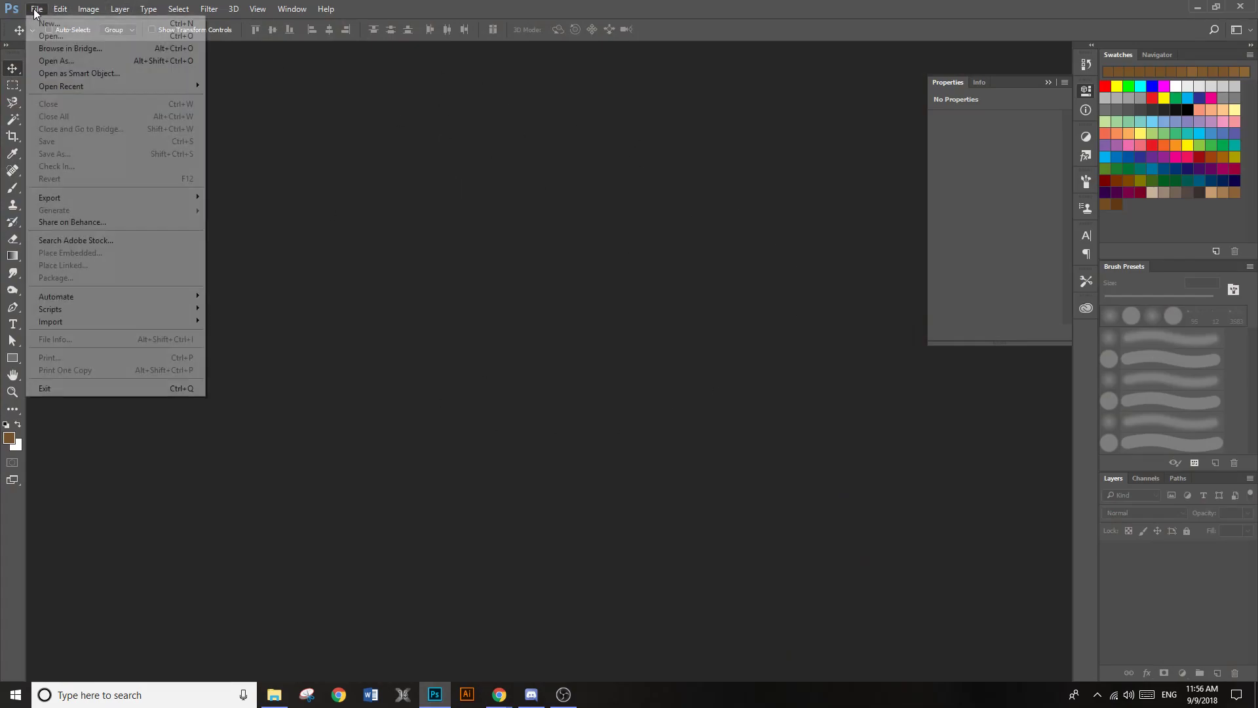
pyautogui.click(45, 21)
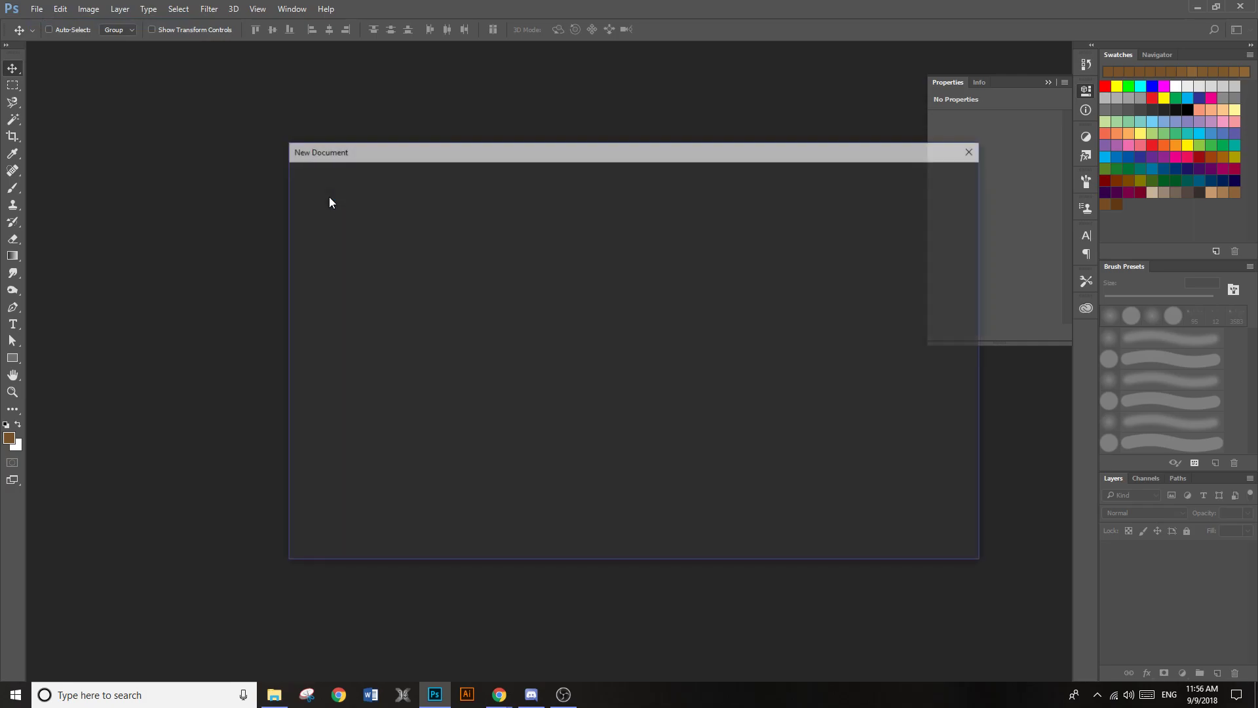
pyautogui.click(592, 177)
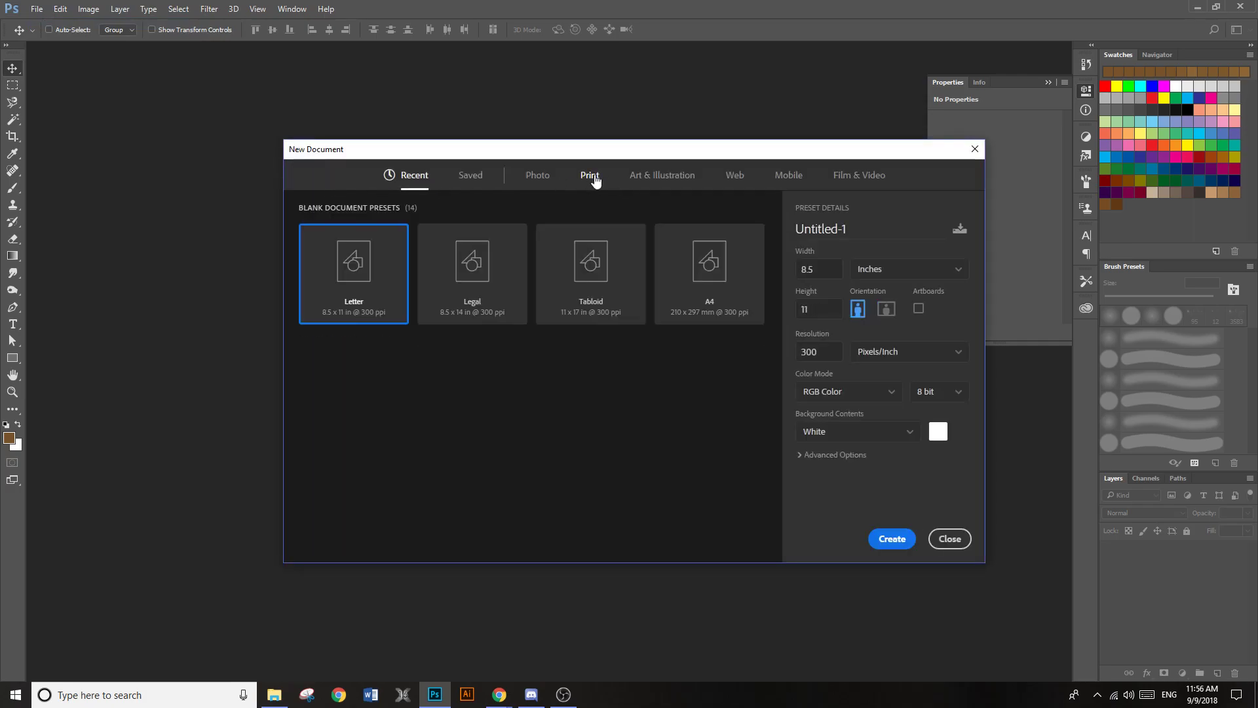
pyautogui.click(885, 313)
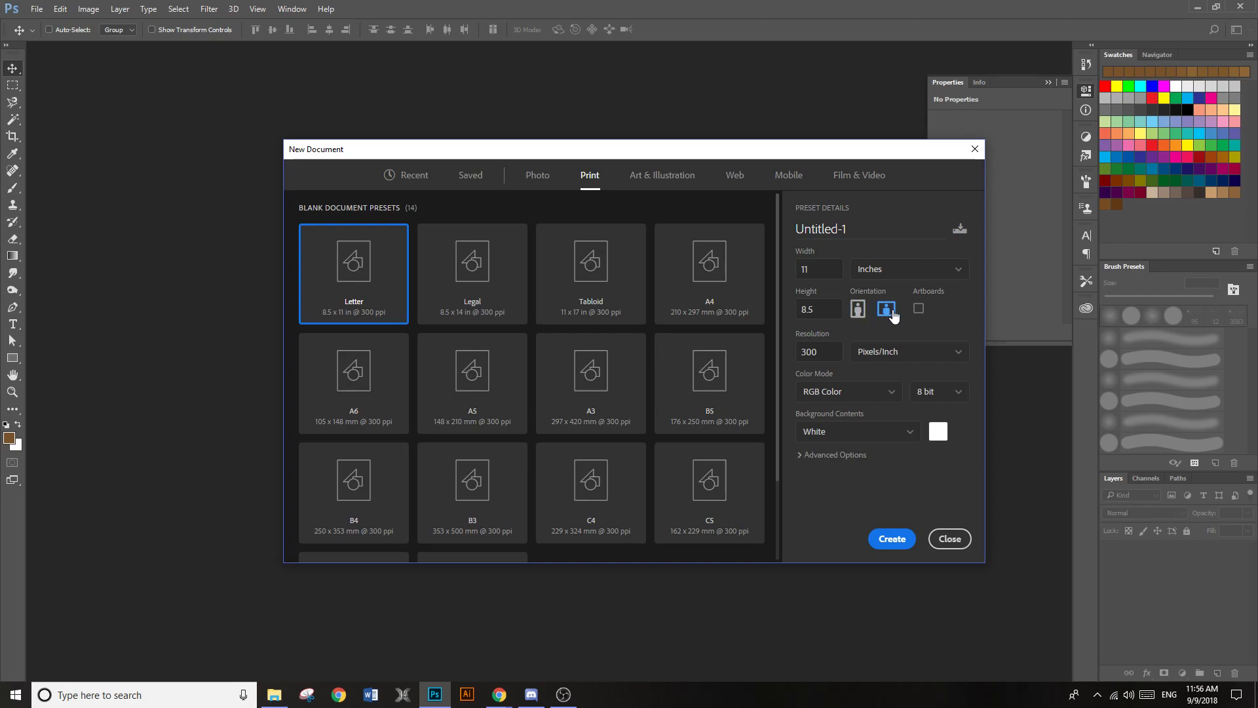
pyautogui.click(895, 539)
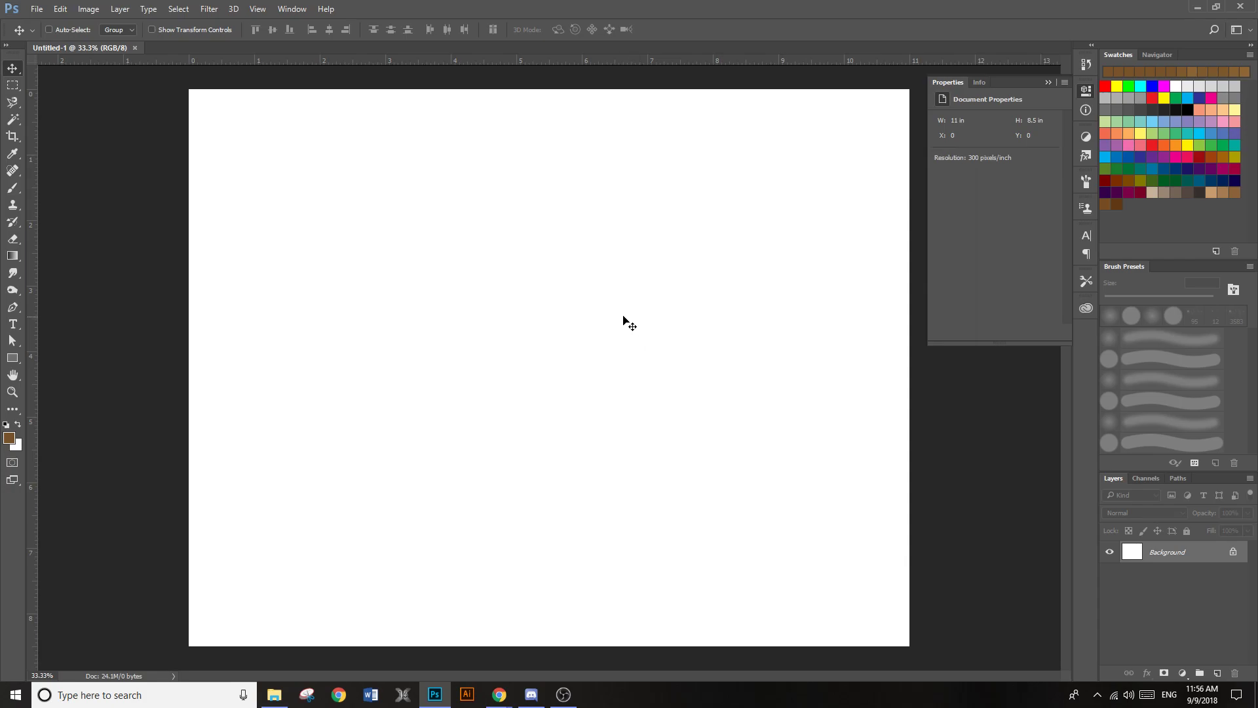
# Add a text layer reading "Sticker" in the upper middle of the canvas
pyautogui.scroll(-1, 634, 380)
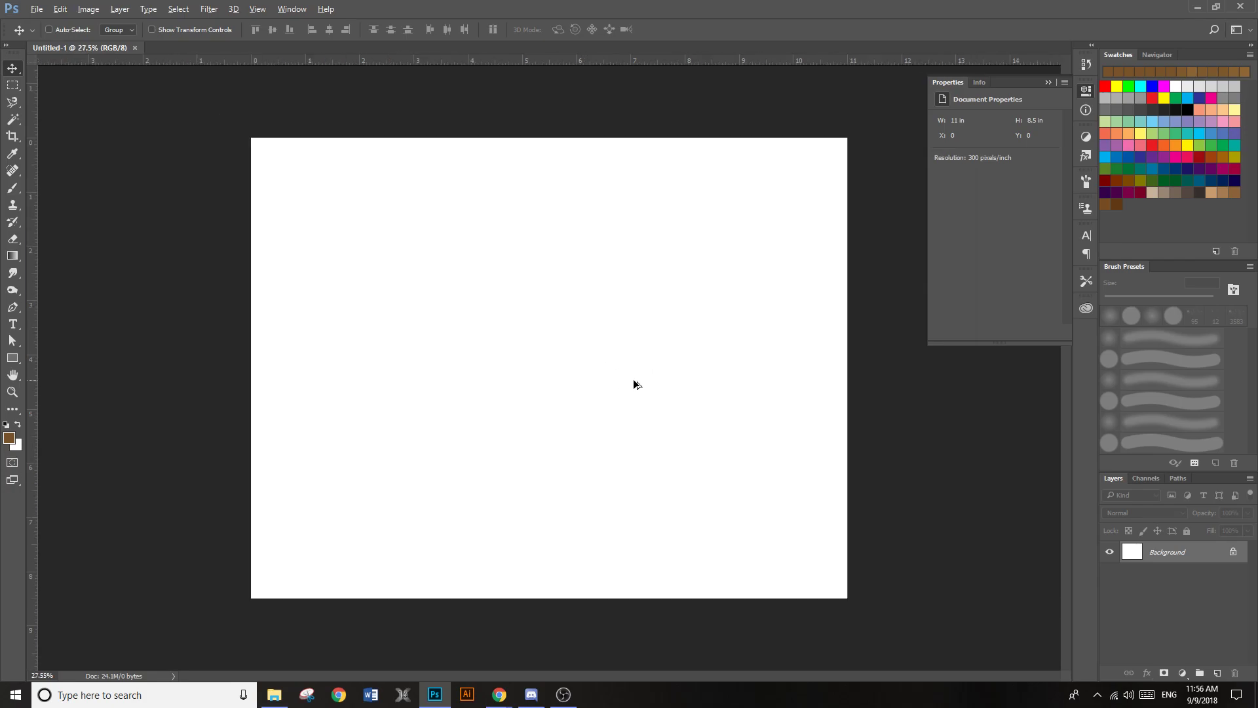
pyautogui.click(14, 324)
pyautogui.click(416, 346)
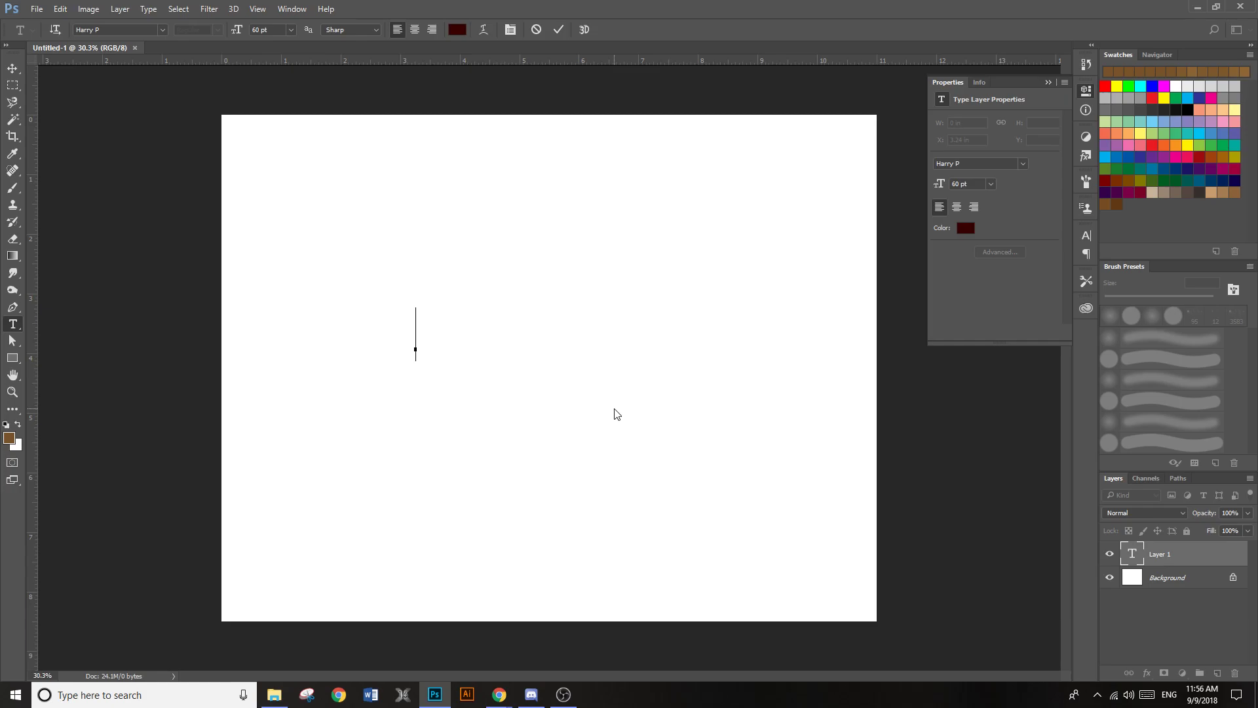
pyautogui.write('Sticker')
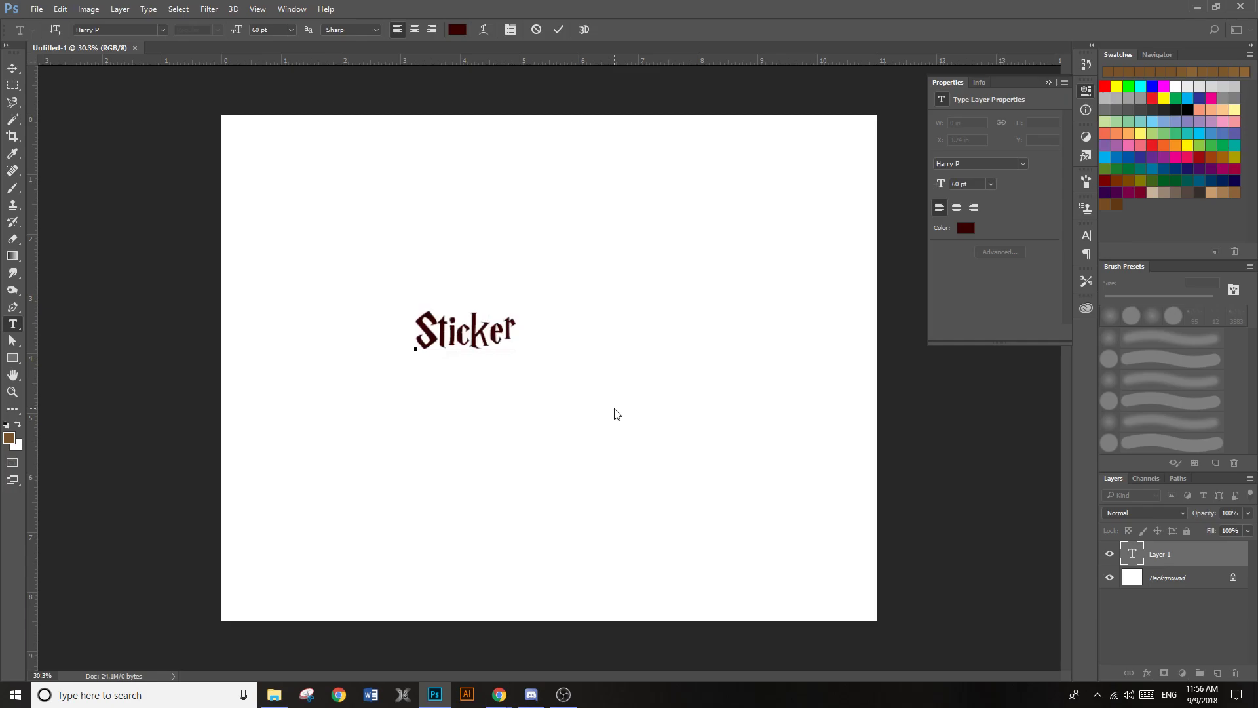
# Set the font of the whole word "Sticker" to Brannboll F PERSONAL USE ONLY
pyautogui.moveTo(518, 335); pyautogui.dragTo(382, 335)
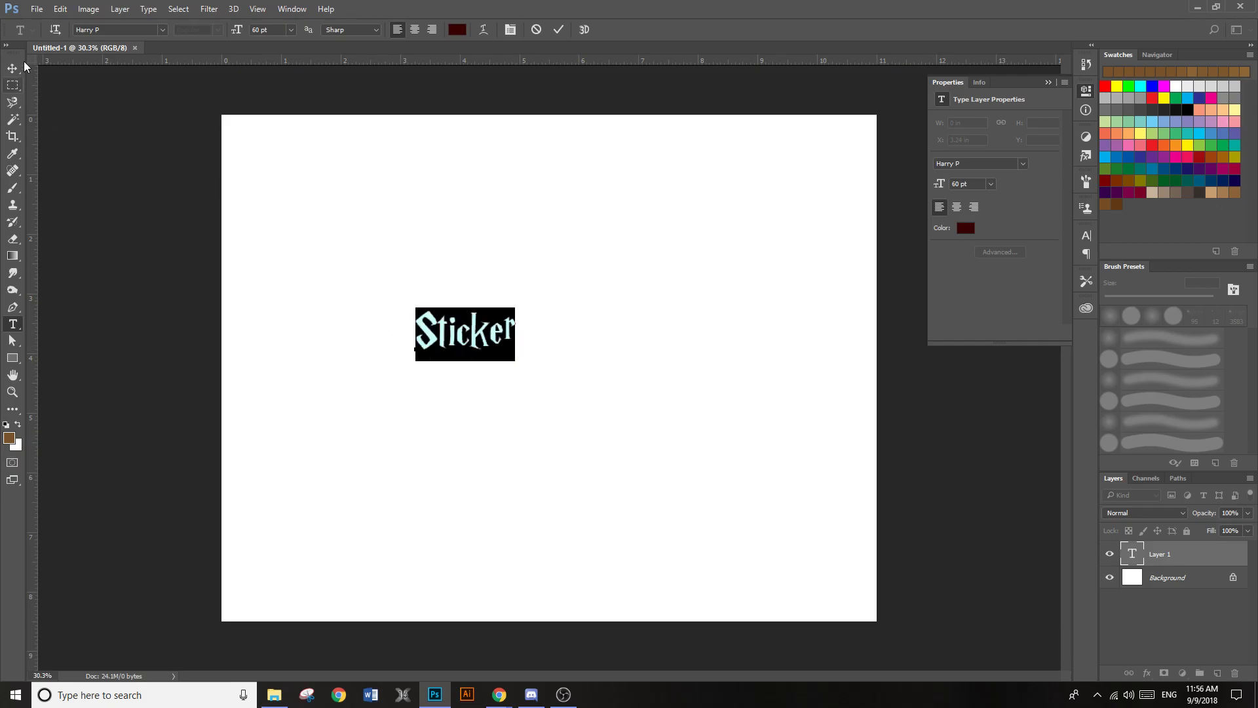
pyautogui.click(161, 30)
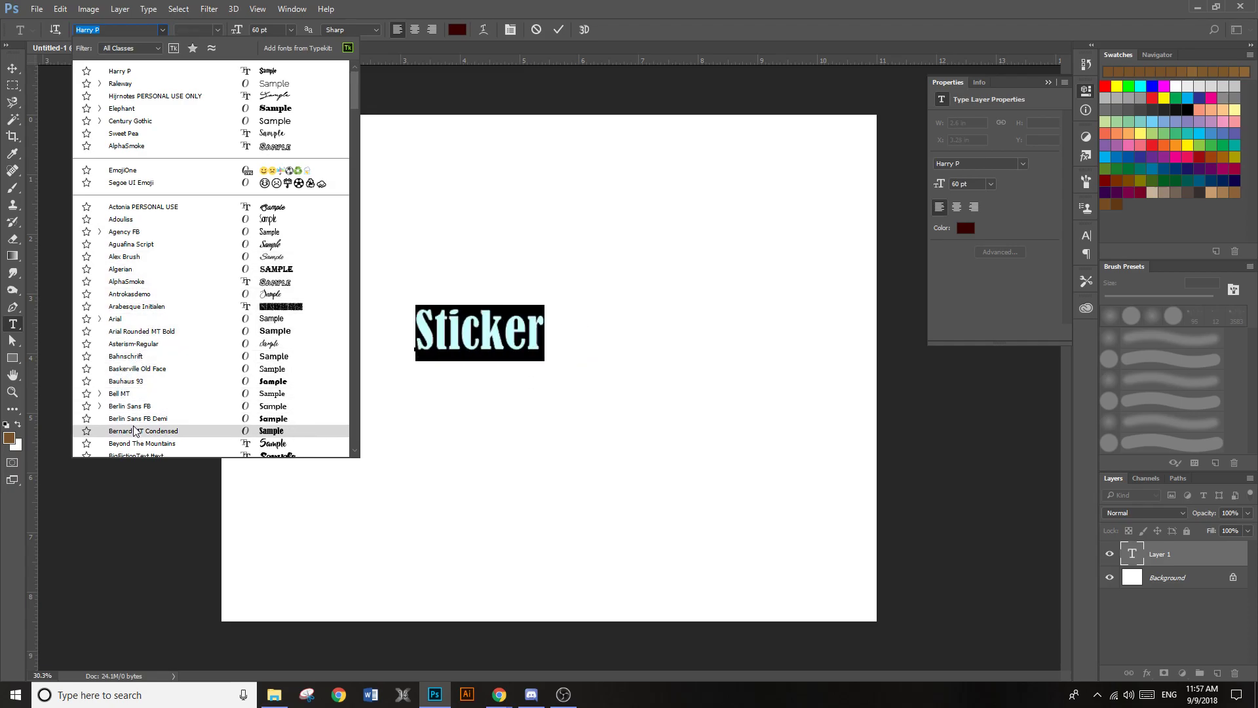
pyautogui.scroll(-2, 136, 427)
pyautogui.scroll(-1, 136, 429)
pyautogui.scroll(-2, 136, 432)
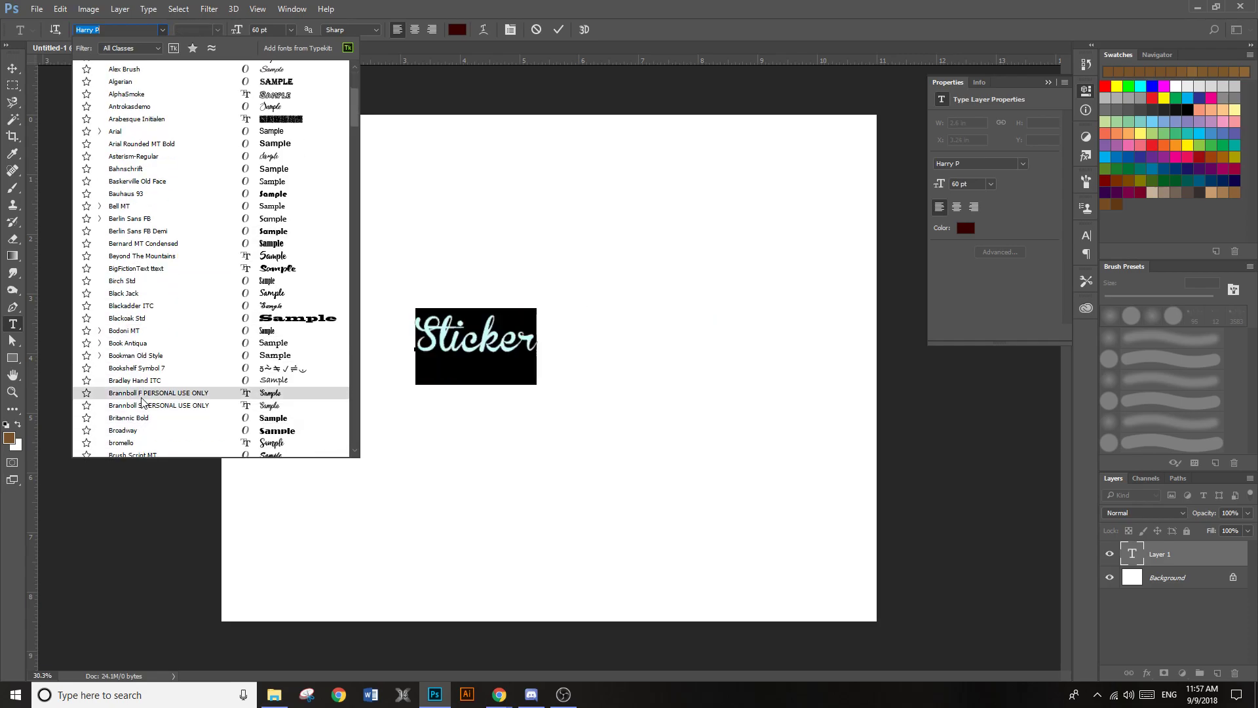
pyautogui.click(142, 395)
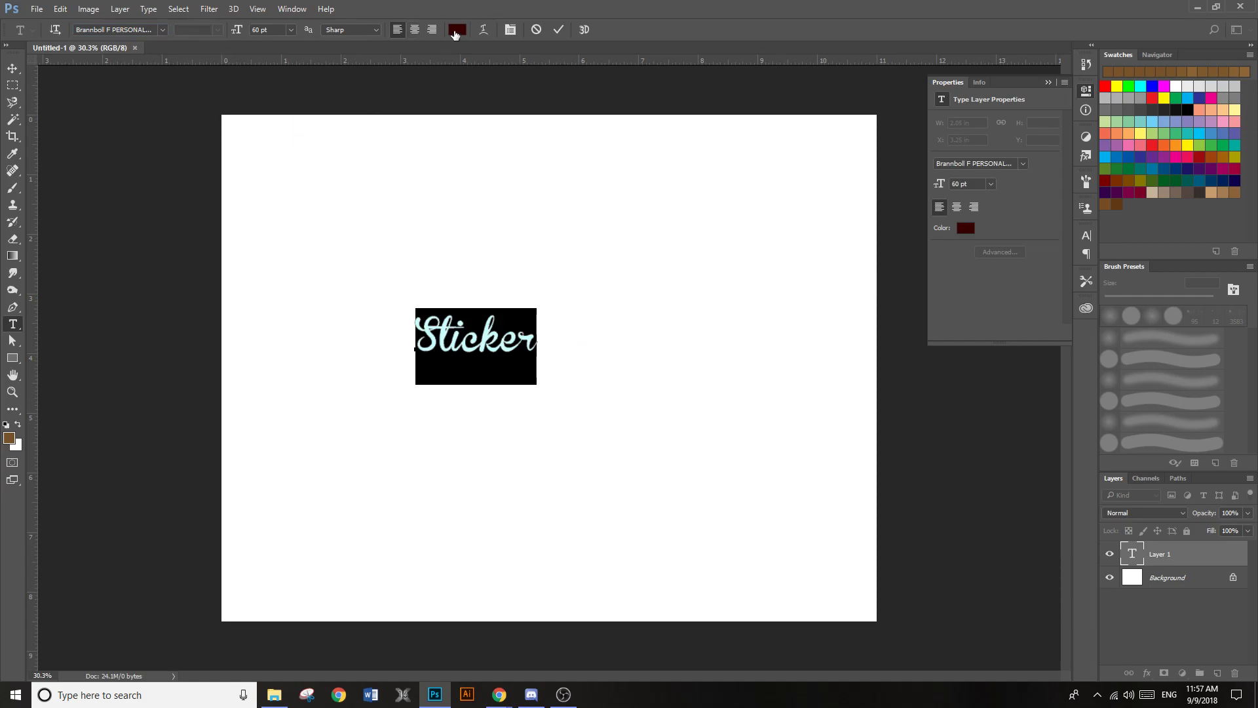
# Move the "Sticker" text up slightly and scale it proportionally to about 212%
pyautogui.click(12, 68)
pyautogui.moveTo(531, 358); pyautogui.dragTo(483, 305)
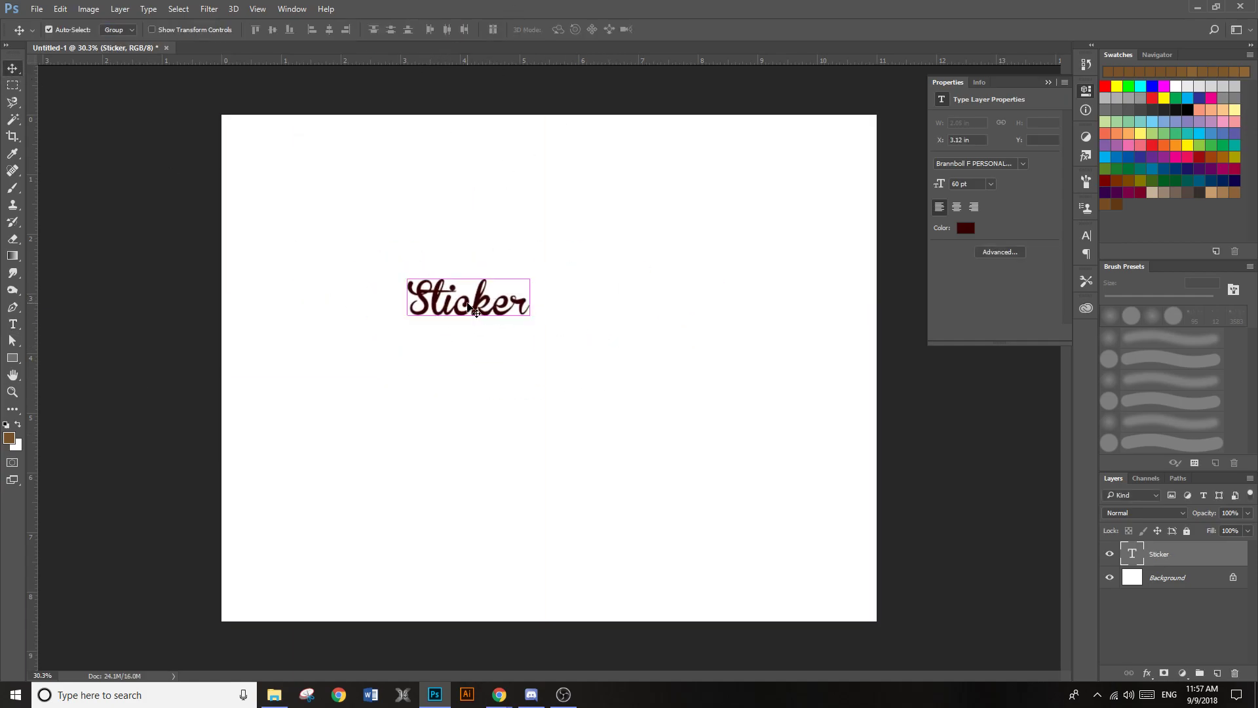
pyautogui.hotkey('ctrl', 't')
pyautogui.moveTo(529, 346); pyautogui.dragTo(666, 430)
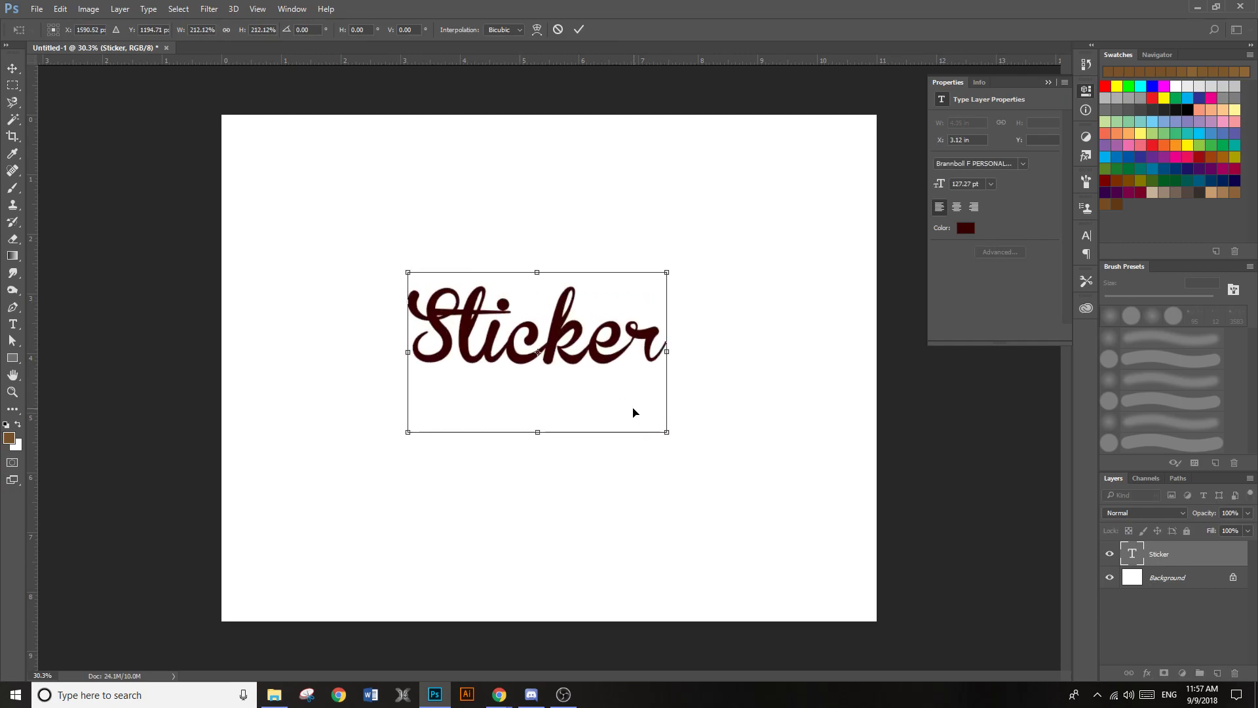
pyautogui.press('Return')
# Change the font of the whole word "Sticker" to Alex Brush and move the text slightly upward
pyautogui.press('t')
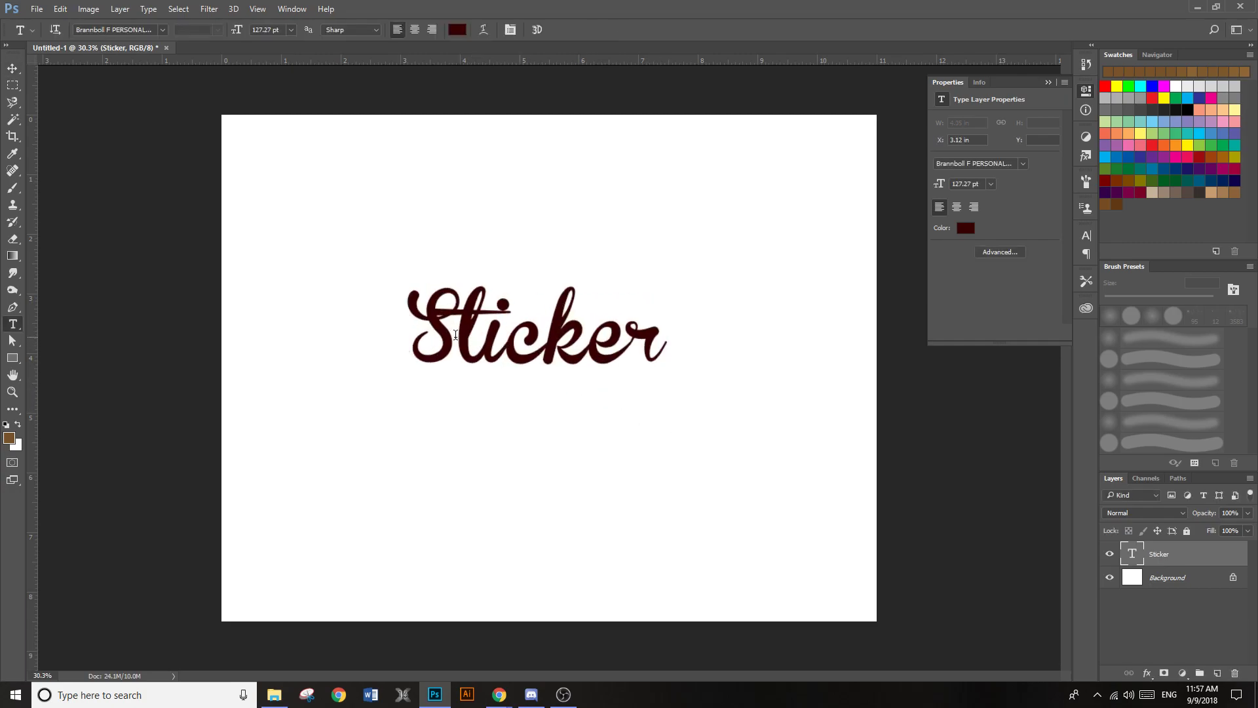
pyautogui.click(452, 346)
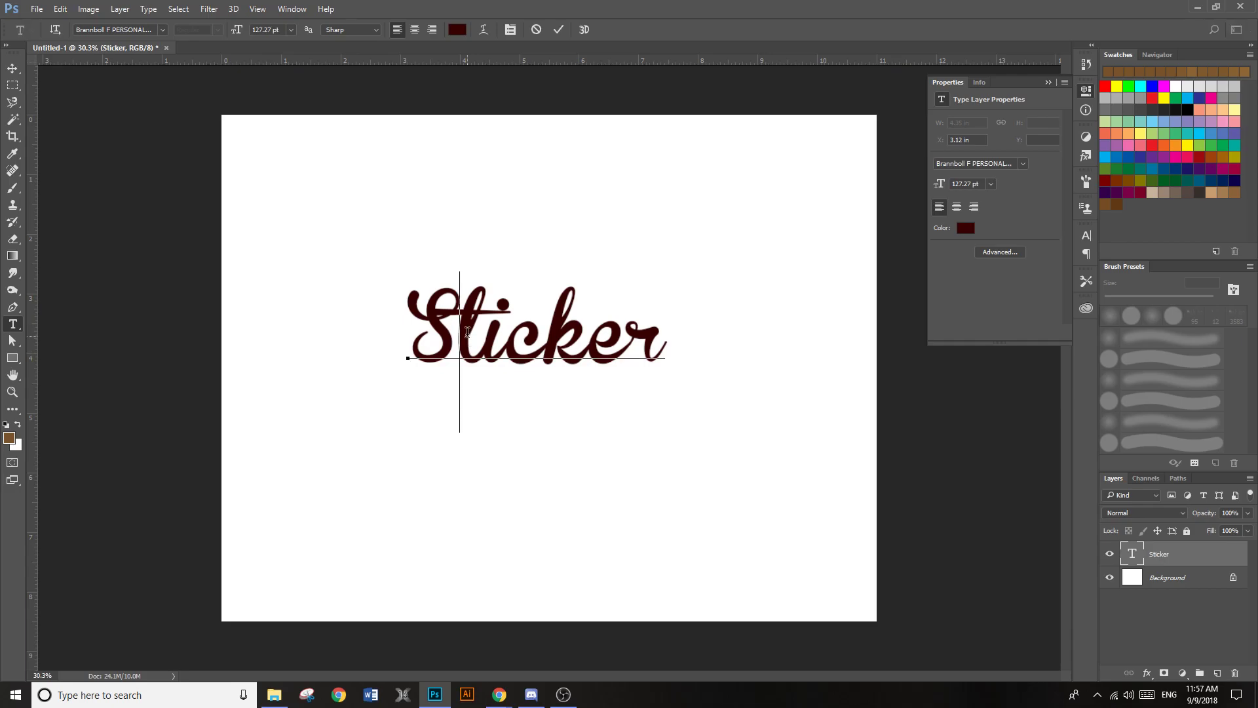
pyautogui.hotkey('ctrl', 'a')
pyautogui.click(163, 30)
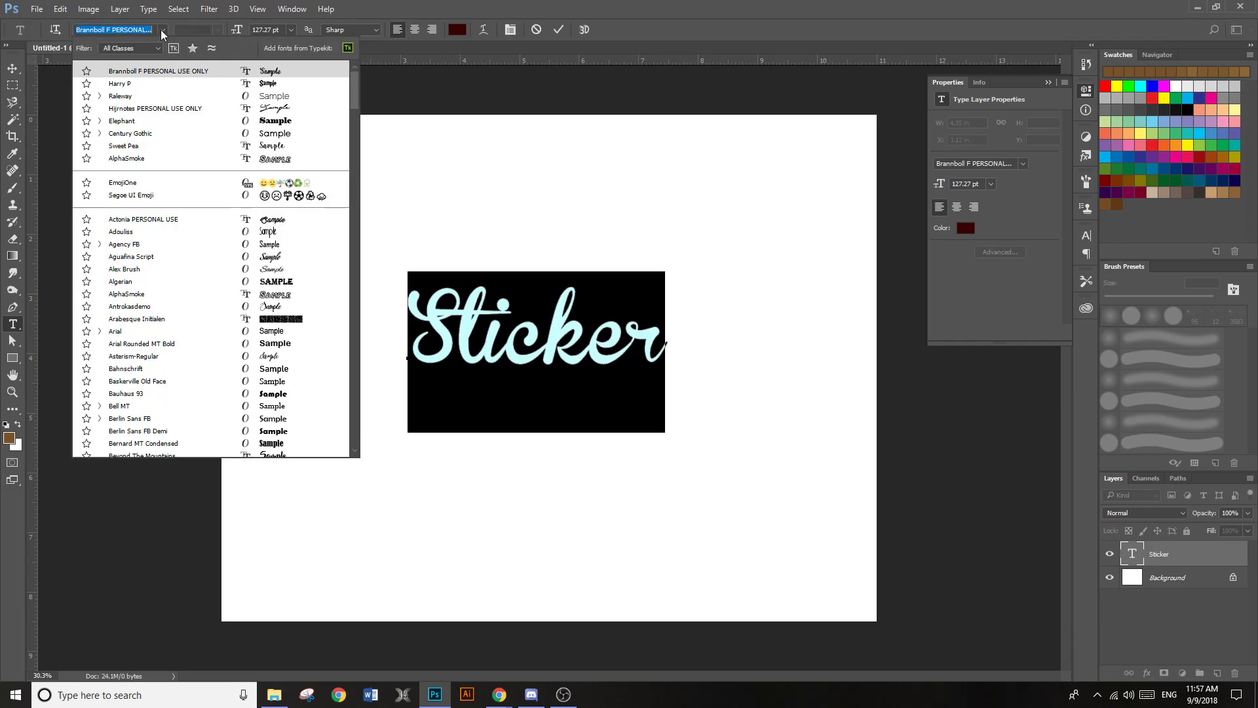
pyautogui.click(267, 268)
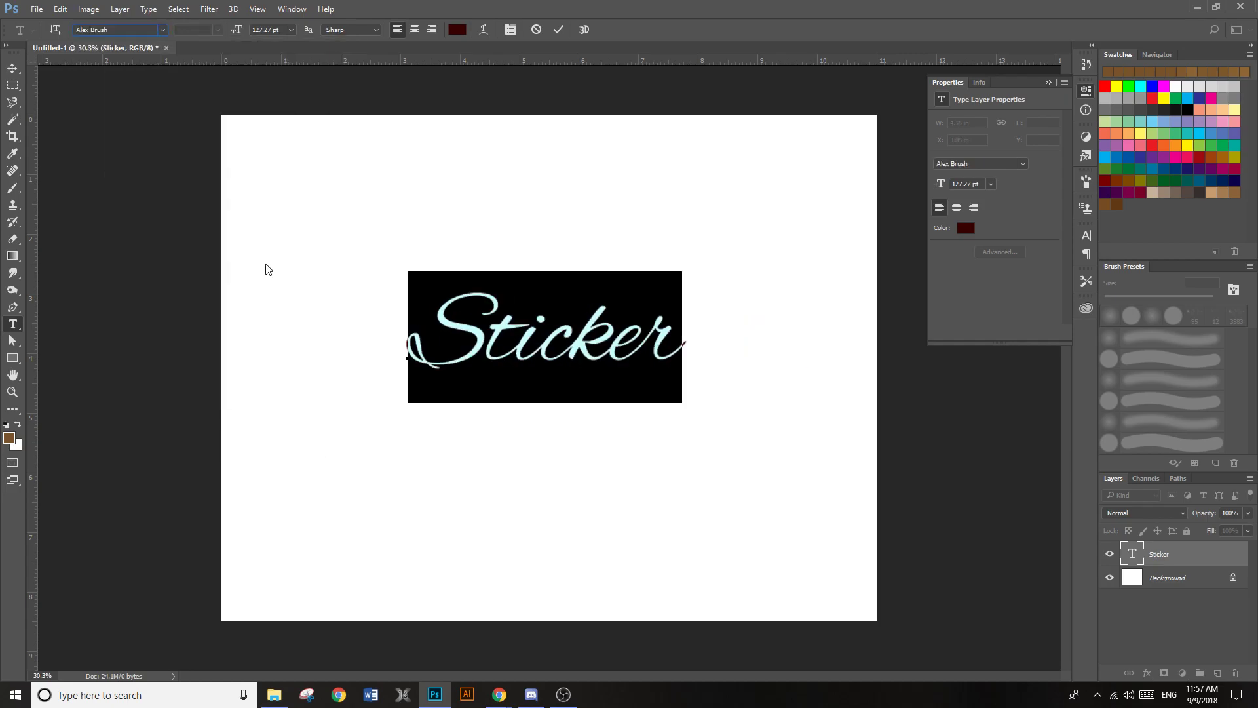
pyautogui.click(577, 336)
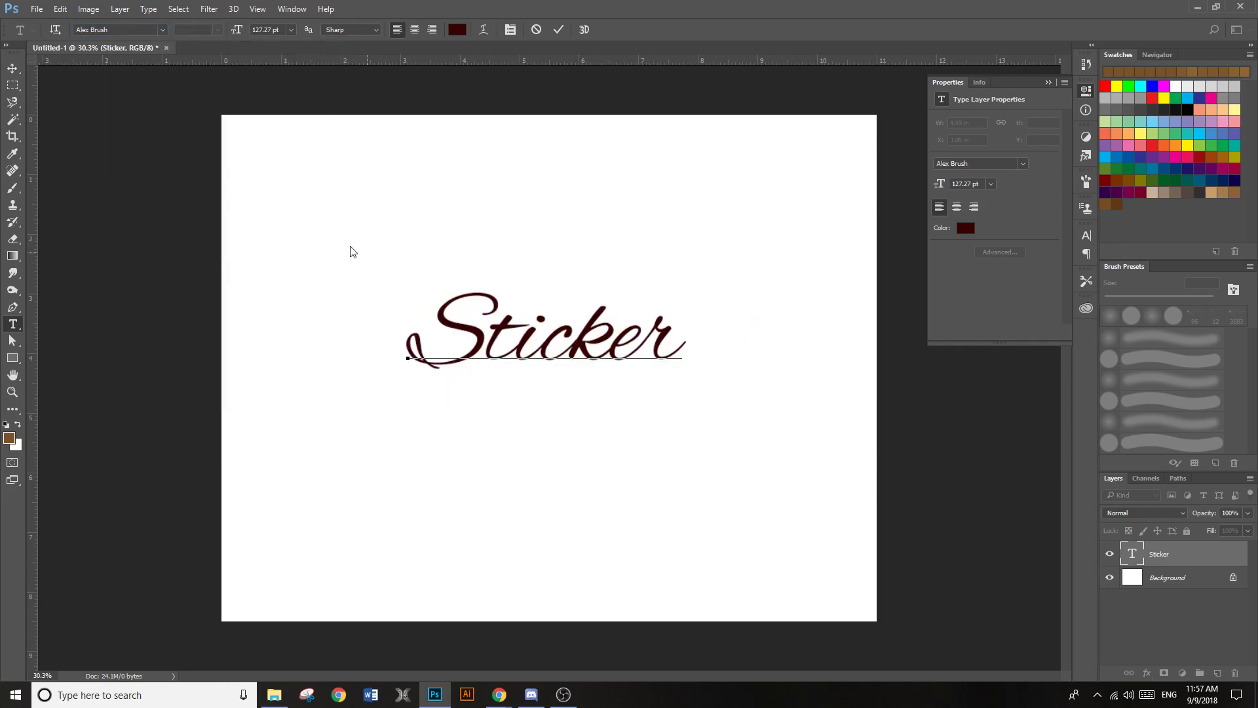
pyautogui.click(13, 69)
pyautogui.moveTo(547, 359); pyautogui.dragTo(544, 332)
# Unlock the Background layer and apply a light grey Color Overlay (about #a6a6a6) at 100% opacity
pyautogui.click(1185, 578)
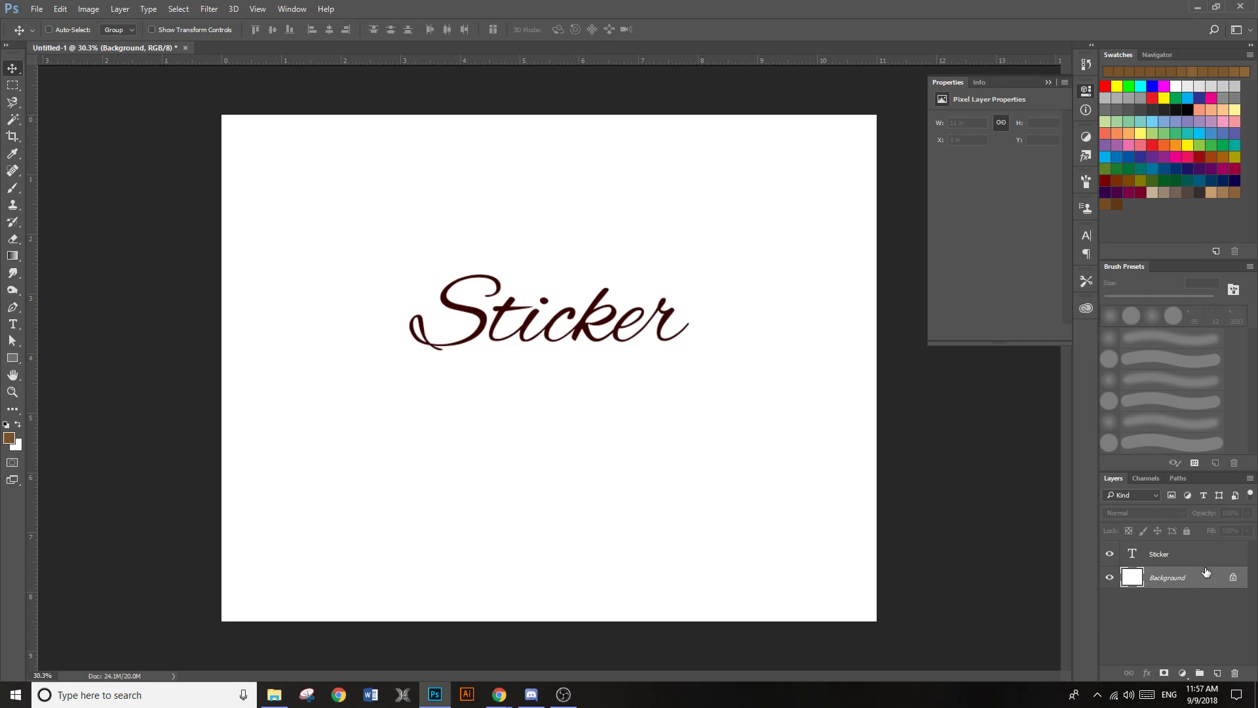
pyautogui.click(1234, 577)
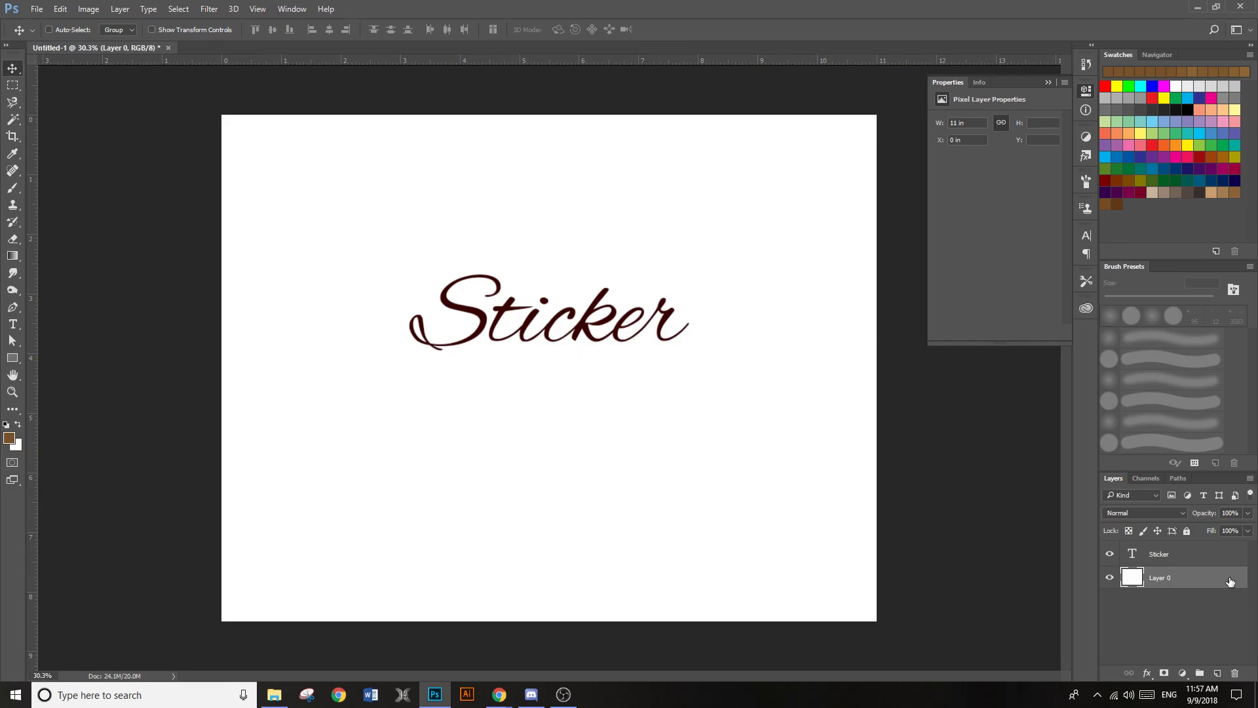
pyautogui.doubleClick(1232, 582)
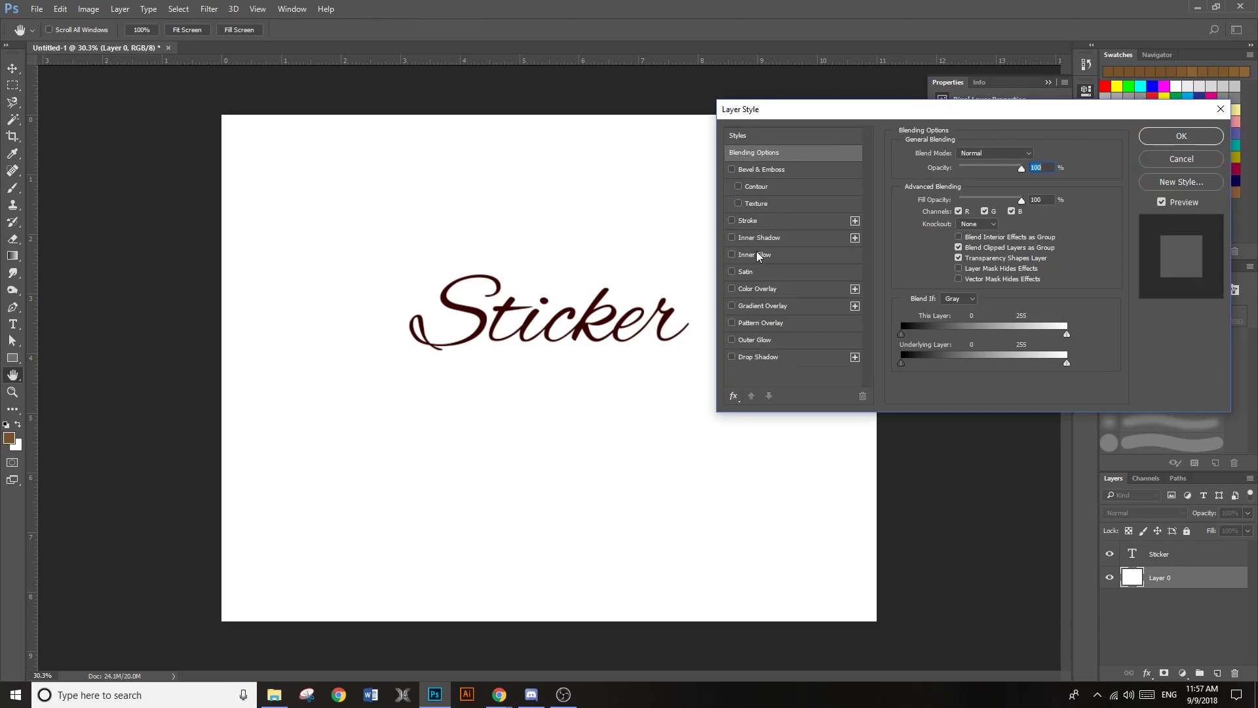
pyautogui.click(758, 287)
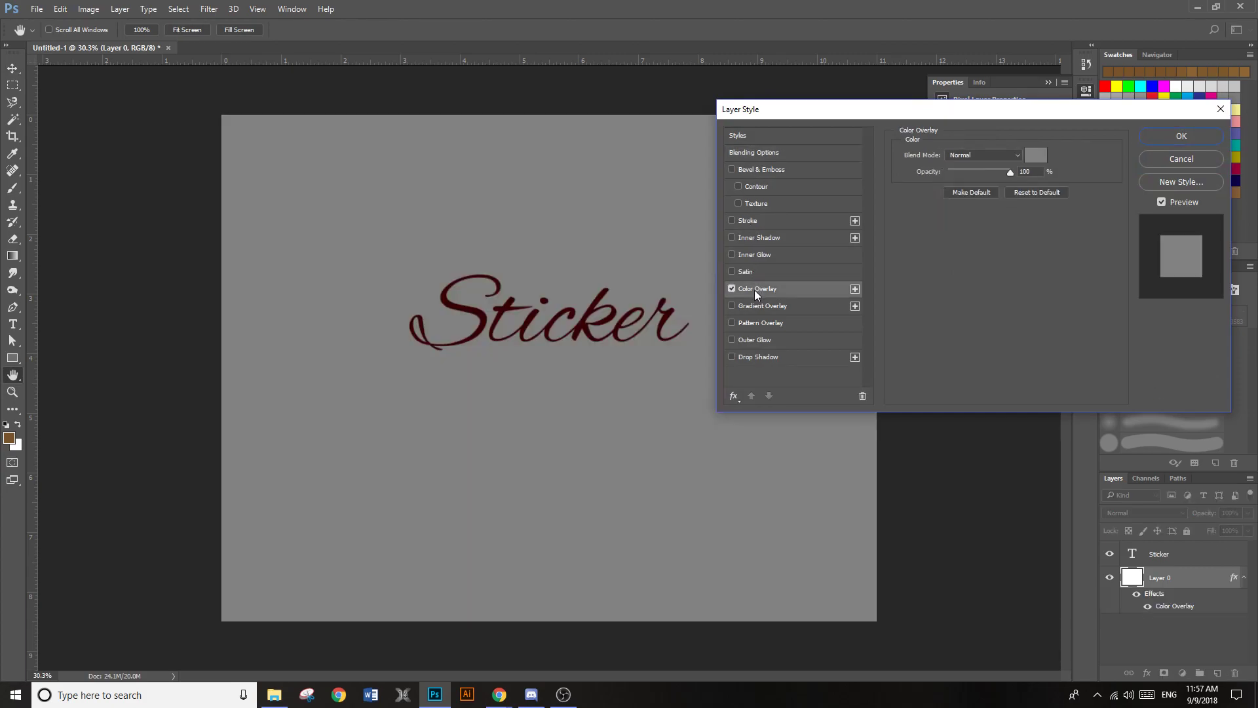
pyautogui.click(1035, 154)
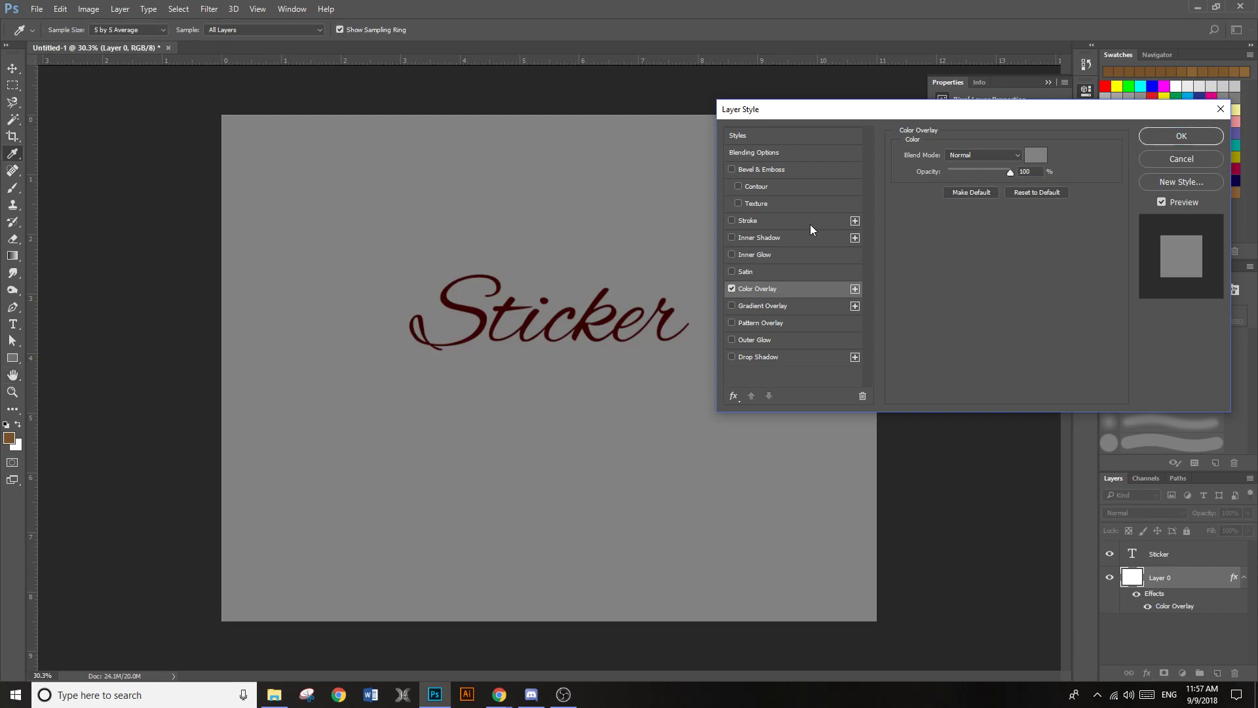
pyautogui.moveTo(915, 339); pyautogui.dragTo(1120, 263)
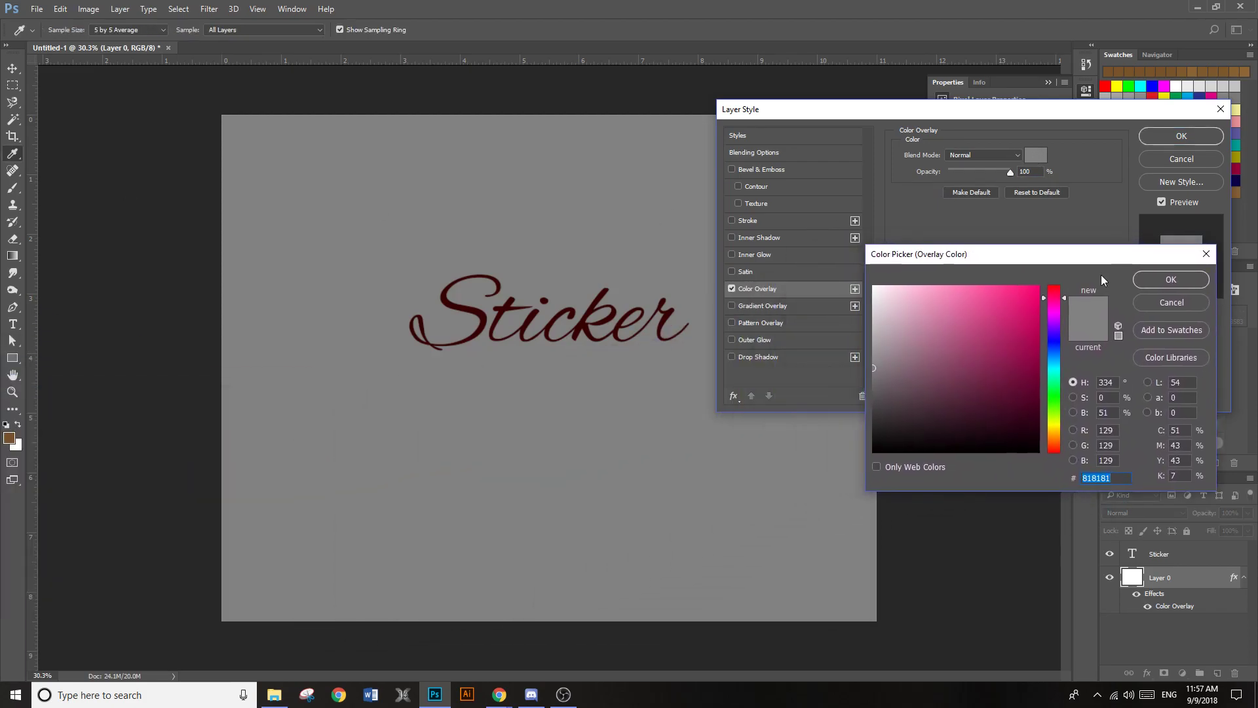
pyautogui.moveTo(884, 365); pyautogui.dragTo(871, 332)
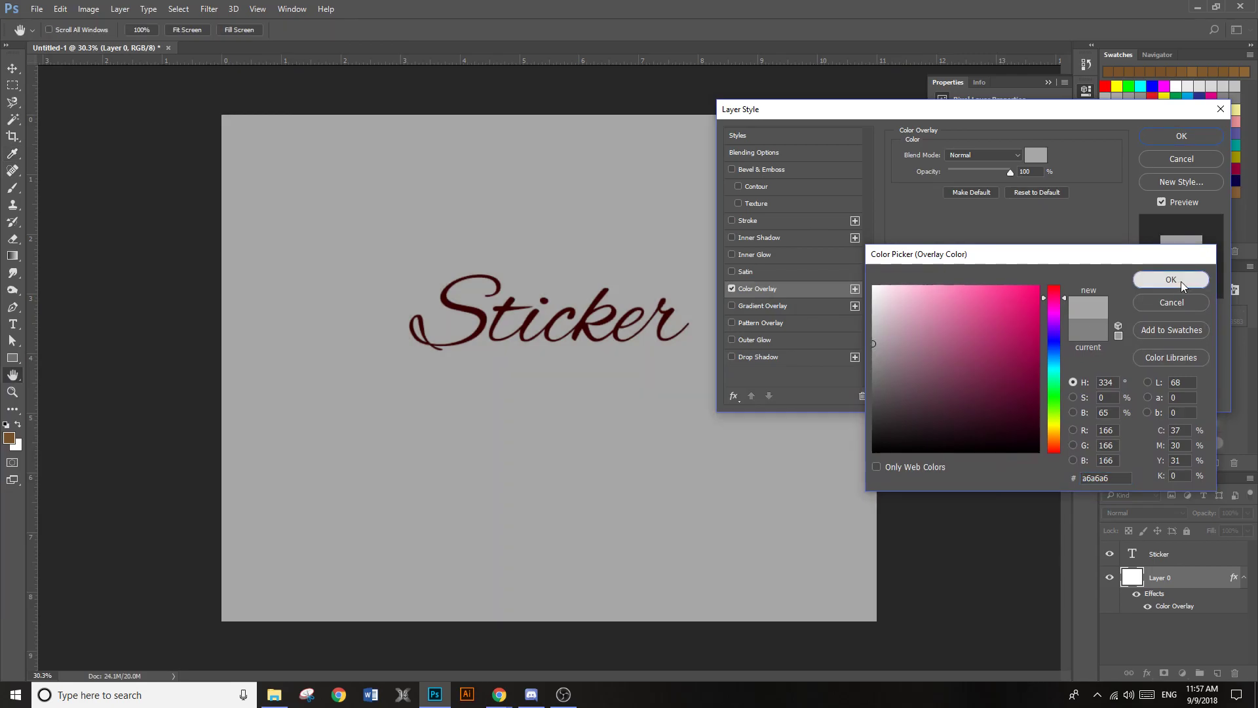
pyautogui.click(1172, 279)
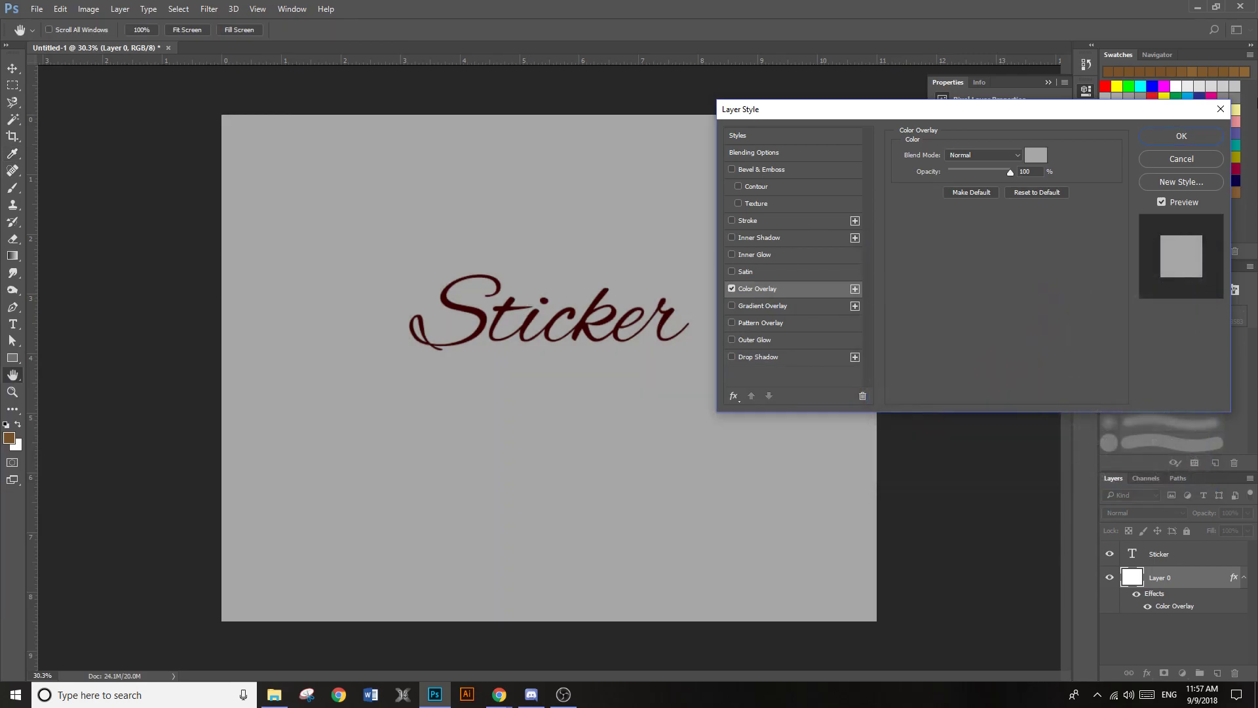
pyautogui.click(1186, 159)
# Move the "Sticker" text slightly higher on the canvas
pyautogui.press('v')
pyautogui.moveTo(574, 342); pyautogui.dragTo(601, 344)
pyautogui.click(1158, 558)
pyautogui.hotkey('ctrl', 't')
pyautogui.moveTo(702, 376); pyautogui.dragTo(621, 349)
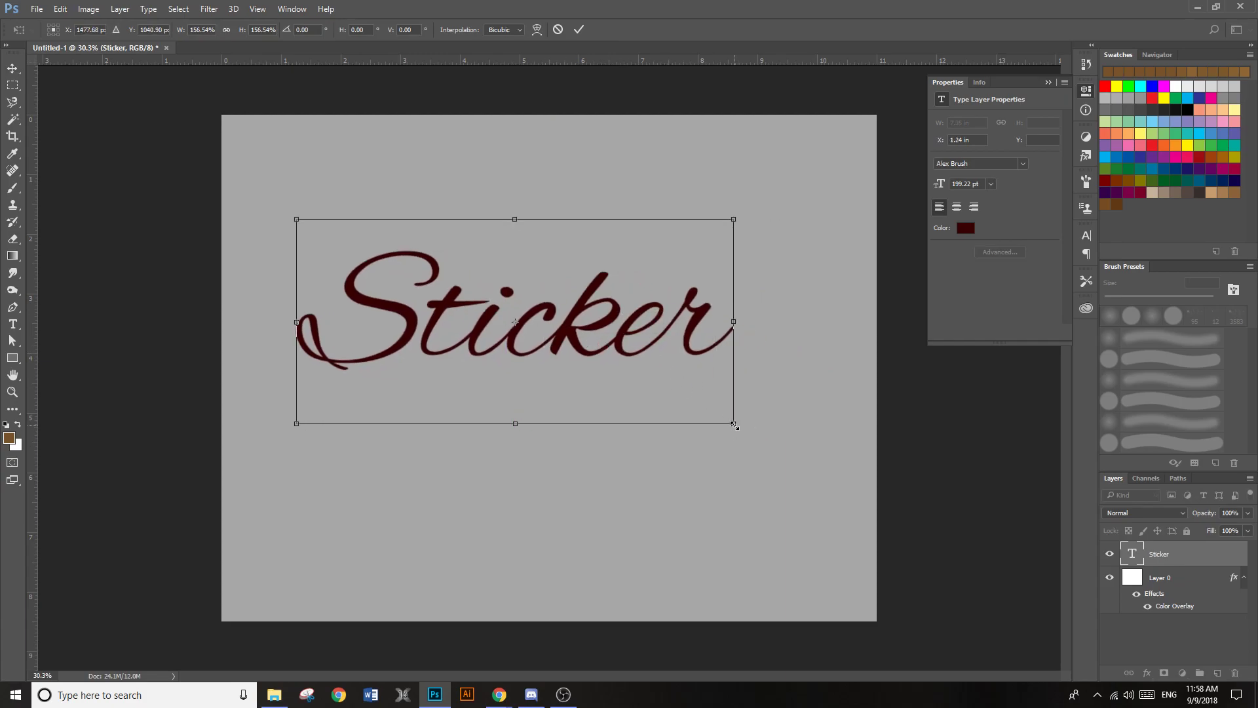
pyautogui.moveTo(735, 425); pyautogui.dragTo(806, 476)
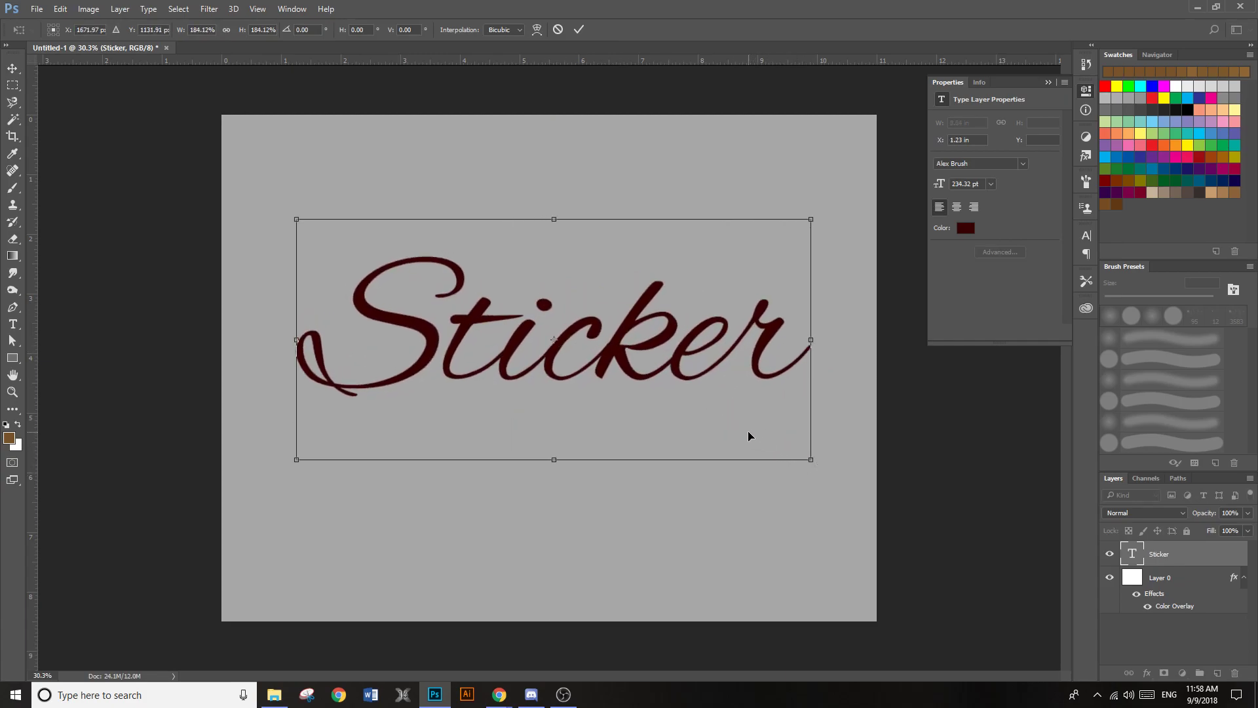
pyautogui.moveTo(562, 462); pyautogui.dragTo(586, 282)
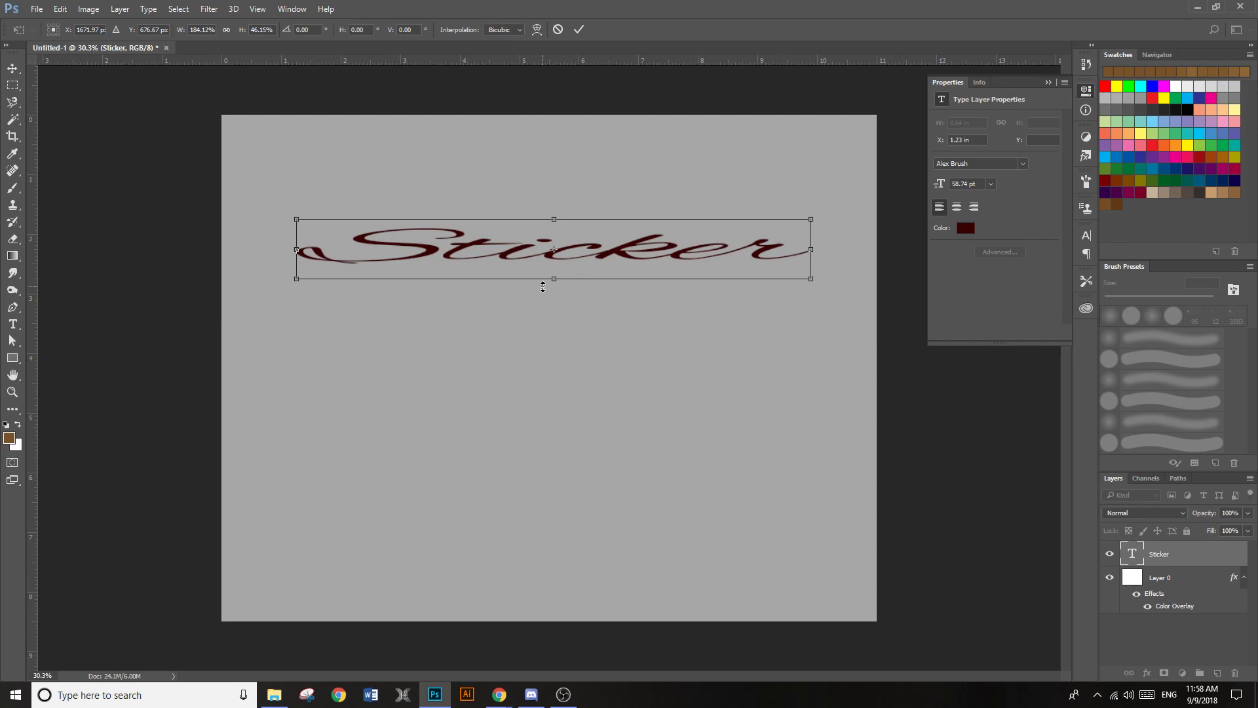
pyautogui.press('Escape')
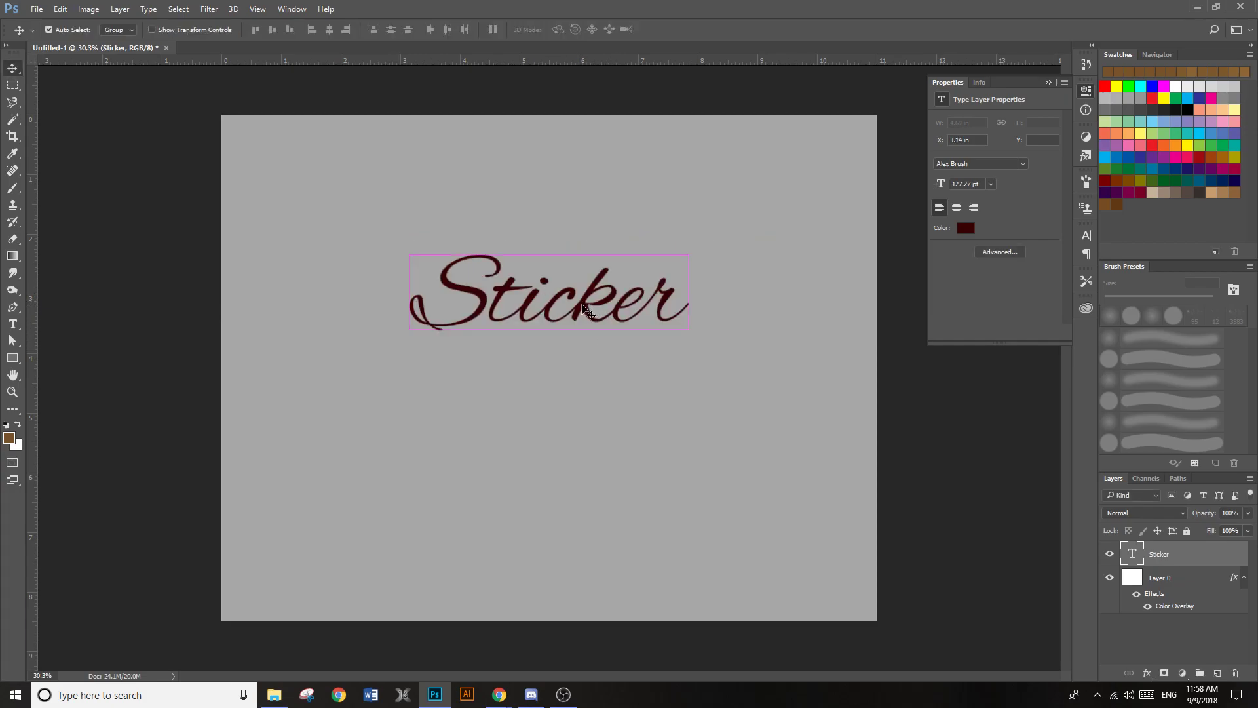
# Scale the "Sticker" text proportionally to about 173% and place it centred in the upper half of the canvas
pyautogui.hotkey('ctrl', 't')
pyautogui.moveTo(688, 366); pyautogui.dragTo(843, 556)
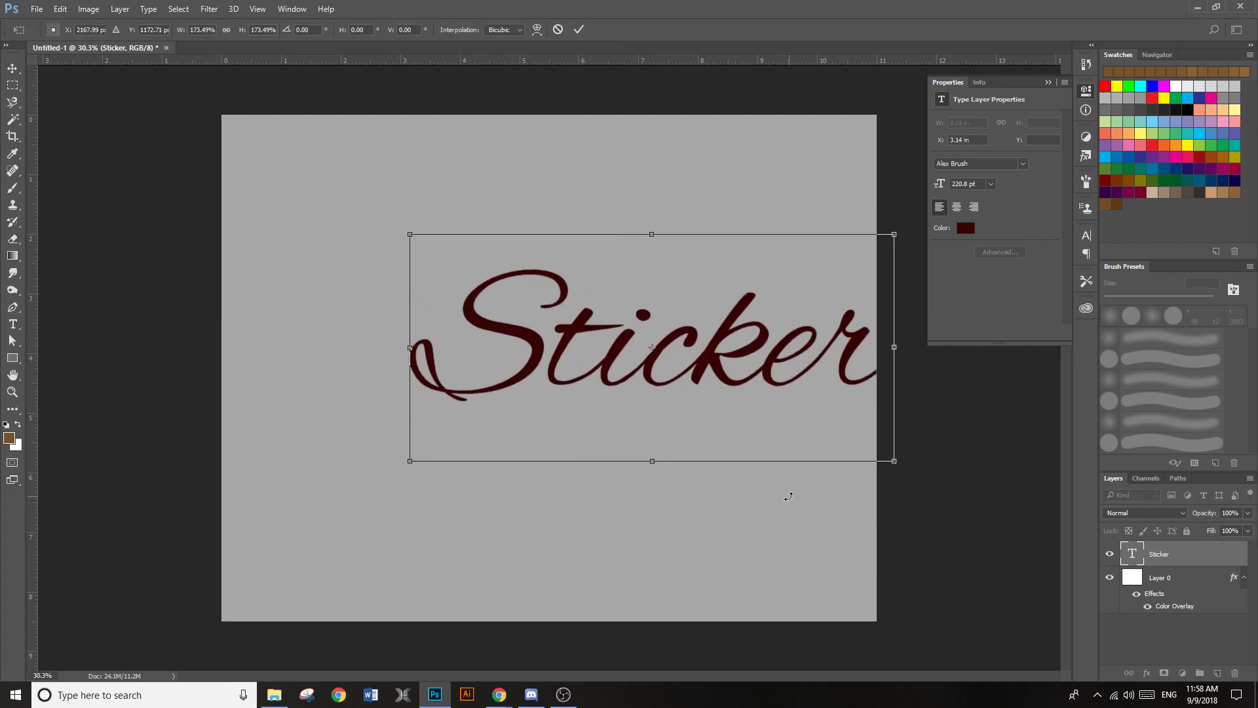
pyautogui.moveTo(682, 321); pyautogui.dragTo(573, 288)
pyautogui.press('Return')
pyautogui.moveTo(577, 331)
pyautogui.mouseDown()
pyautogui.moveTo(585, 365)
pyautogui.moveTo(568, 317)
pyautogui.mouseUp()
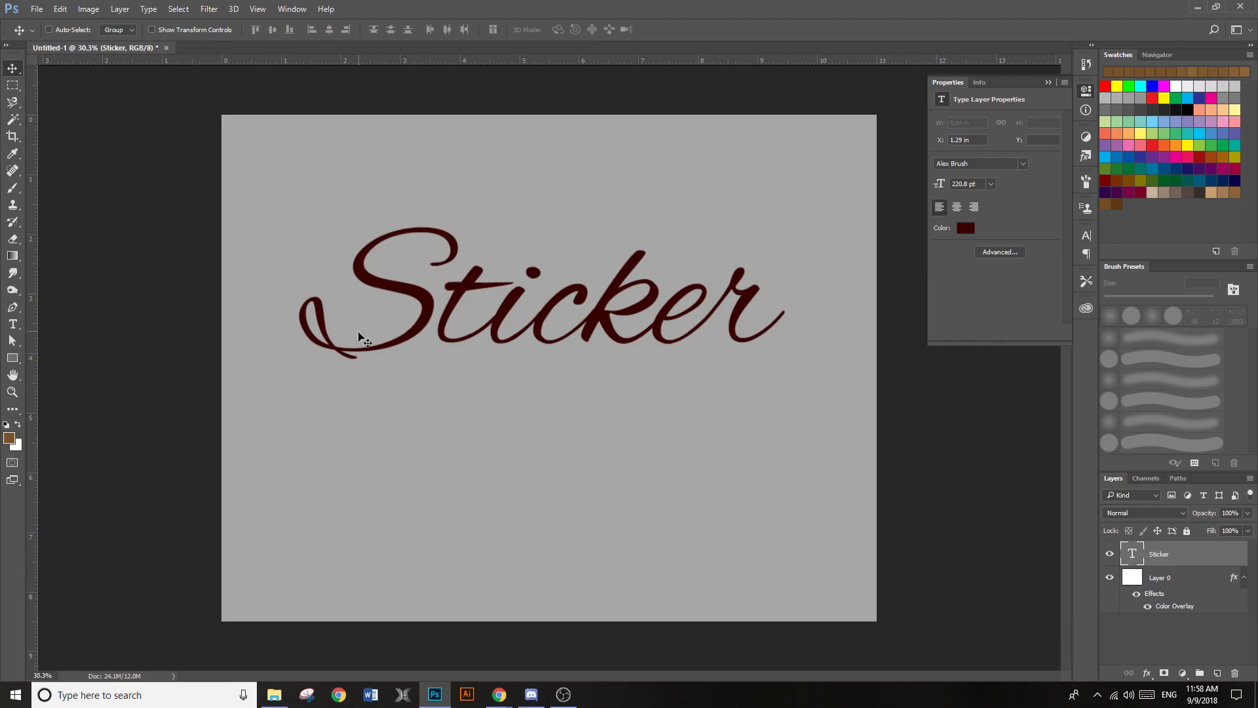
# Add a Stroke layer style to the "Sticker" text and set its position to Outside
pyautogui.press('h')
pyautogui.doubleClick(1230, 557)
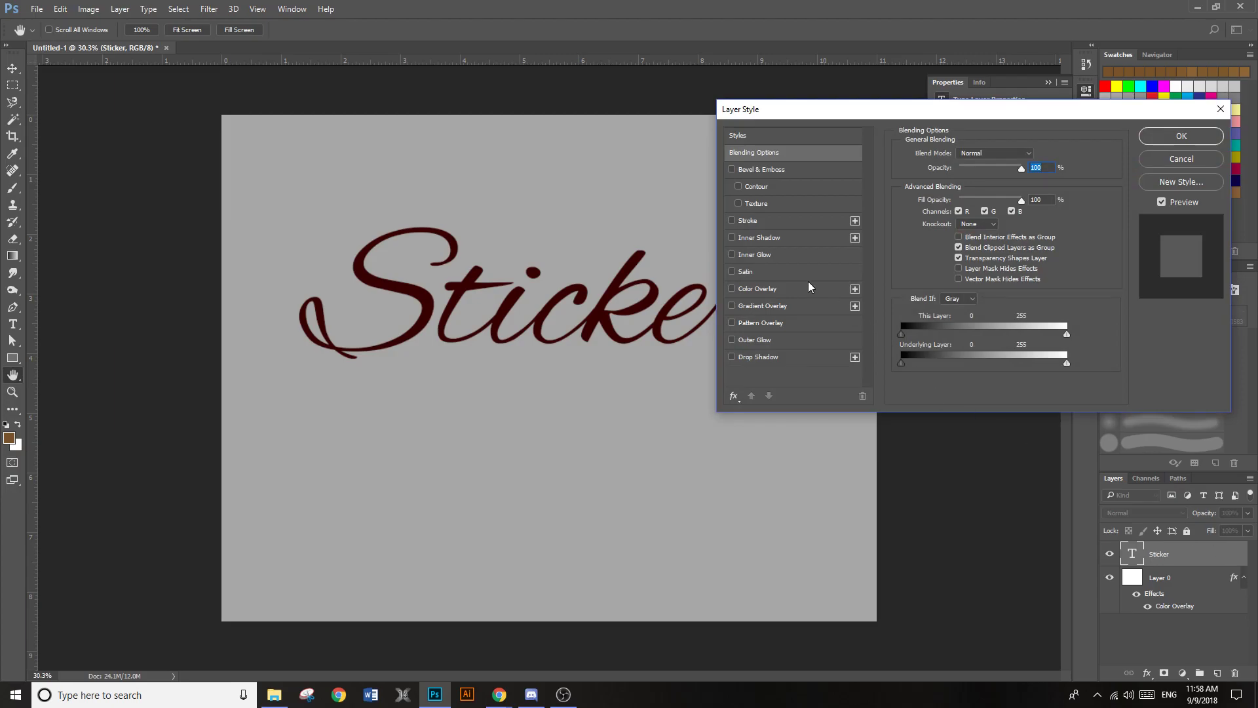
pyautogui.click(747, 221)
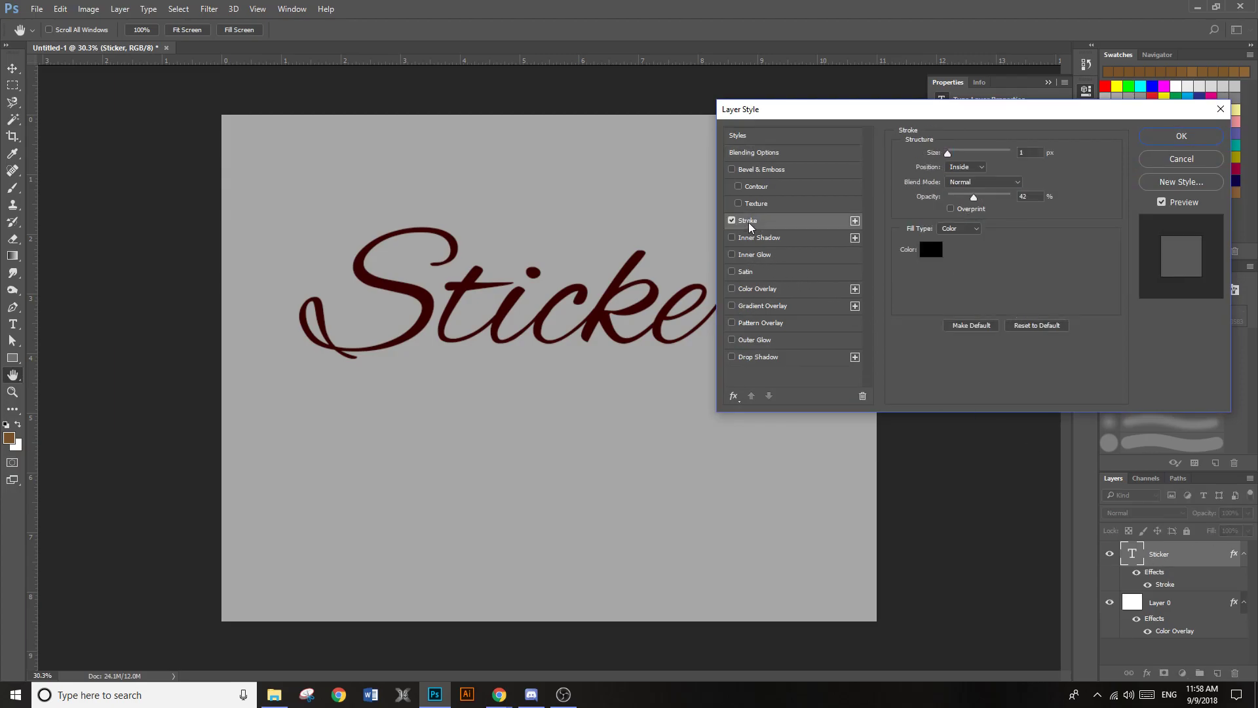
pyautogui.click(974, 172)
pyautogui.click(970, 181)
# Change the text's stroke colour to an olive yellow and enlarge the stroke to about 68 px
pyautogui.click(930, 250)
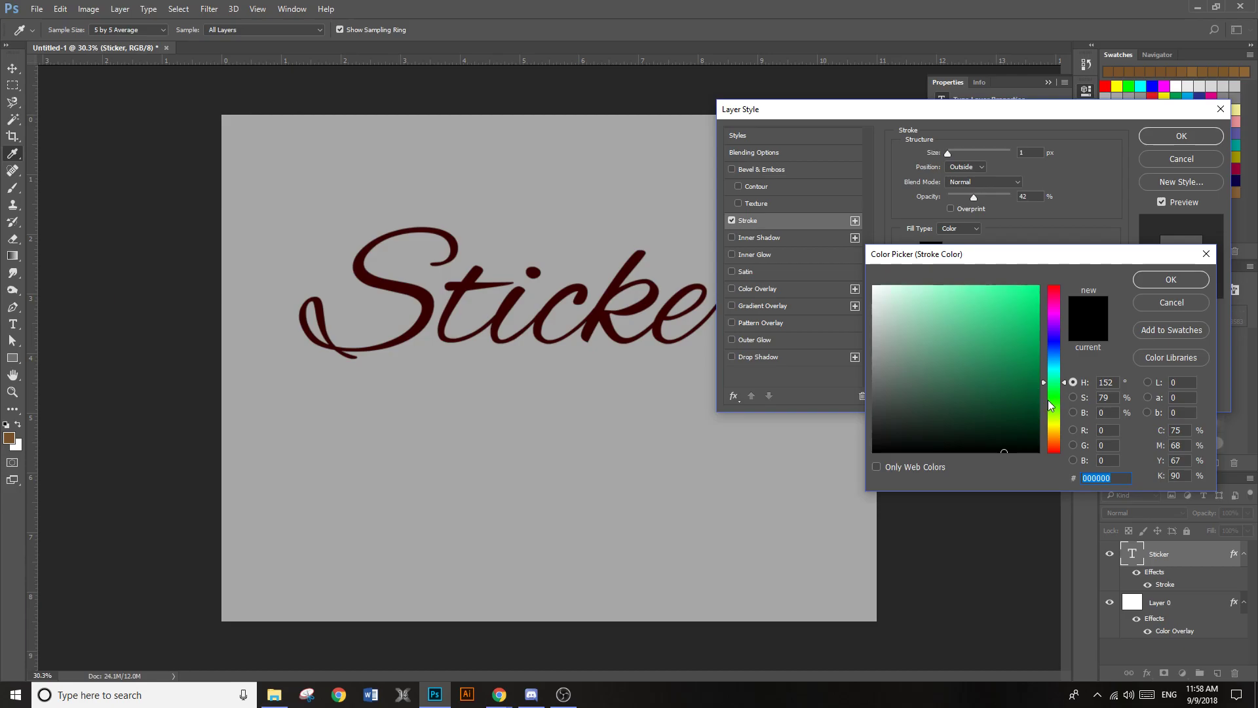
pyautogui.moveTo(1063, 386); pyautogui.dragTo(1058, 428)
pyautogui.click(1037, 371)
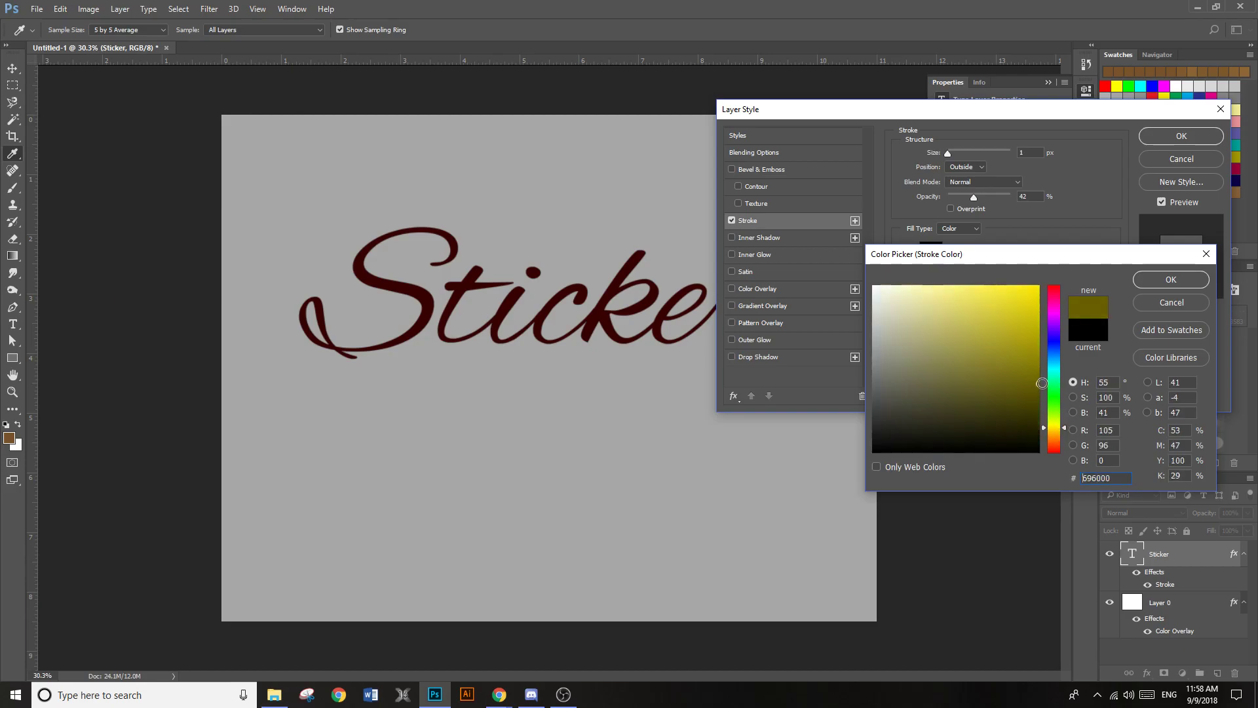
pyautogui.click(1054, 426)
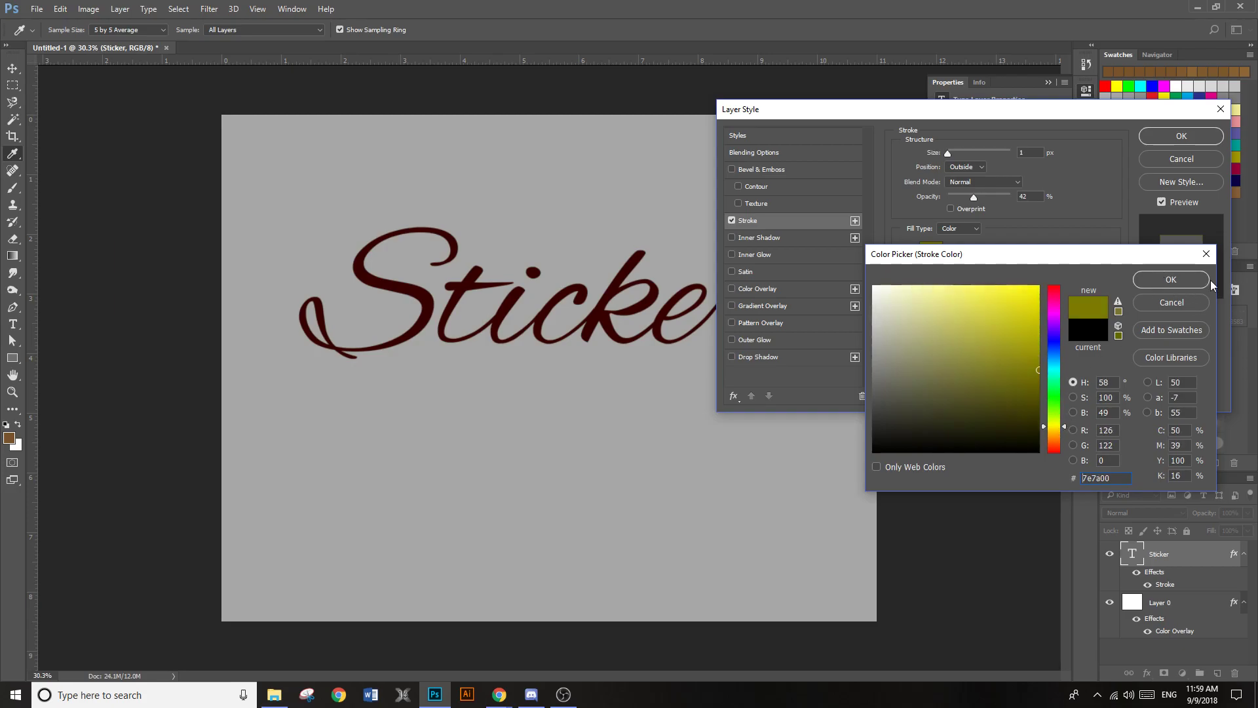
pyautogui.moveTo(1019, 370); pyautogui.dragTo(994, 342)
pyautogui.click(1153, 282)
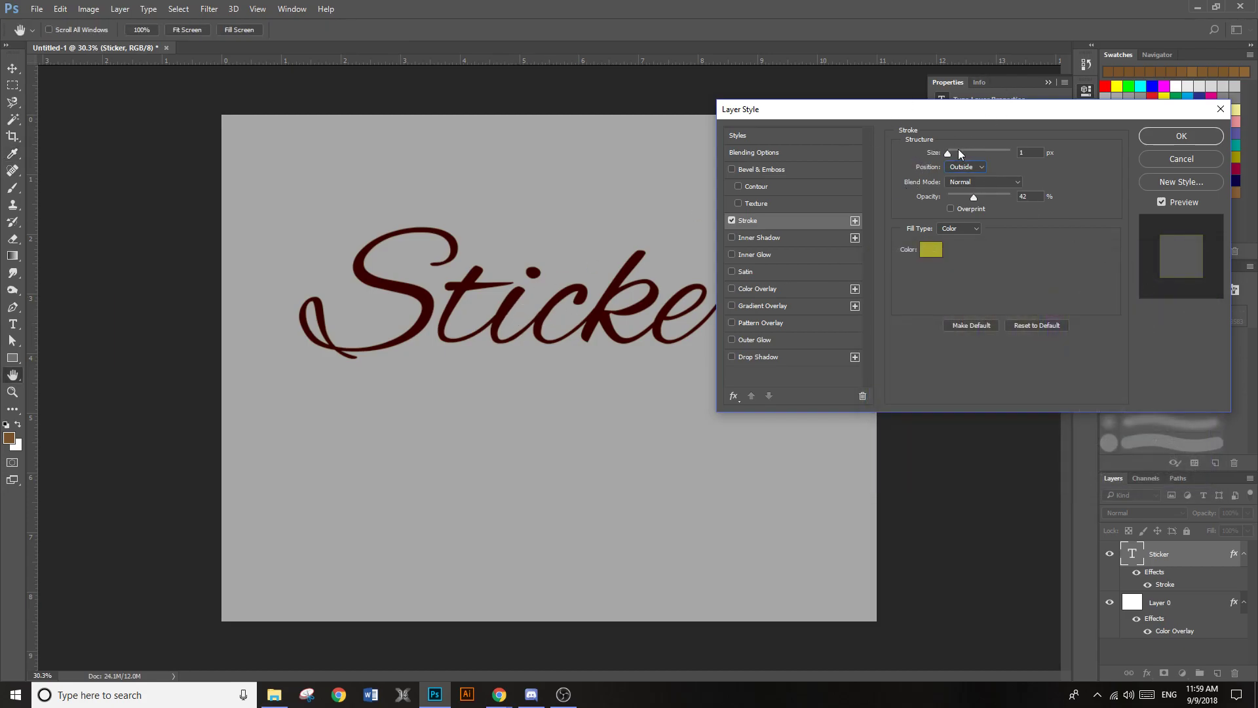
pyautogui.moveTo(958, 148); pyautogui.dragTo(960, 150)
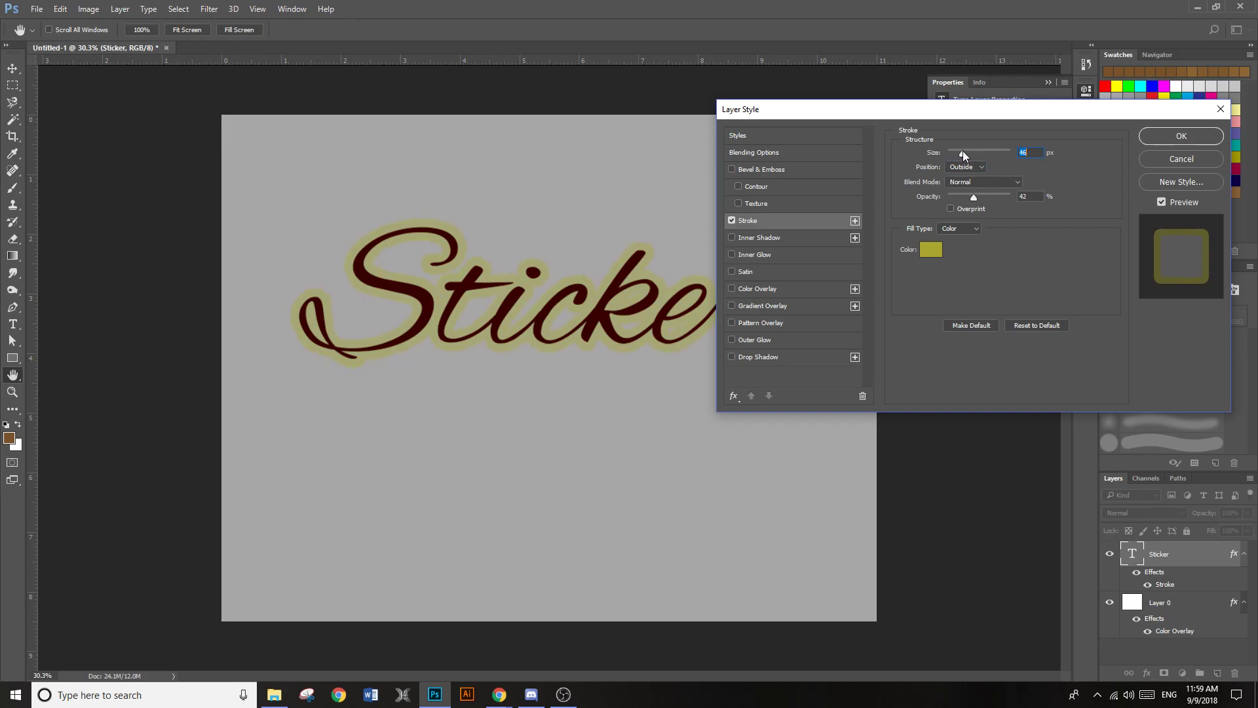
pyautogui.moveTo(961, 150); pyautogui.dragTo(969, 147)
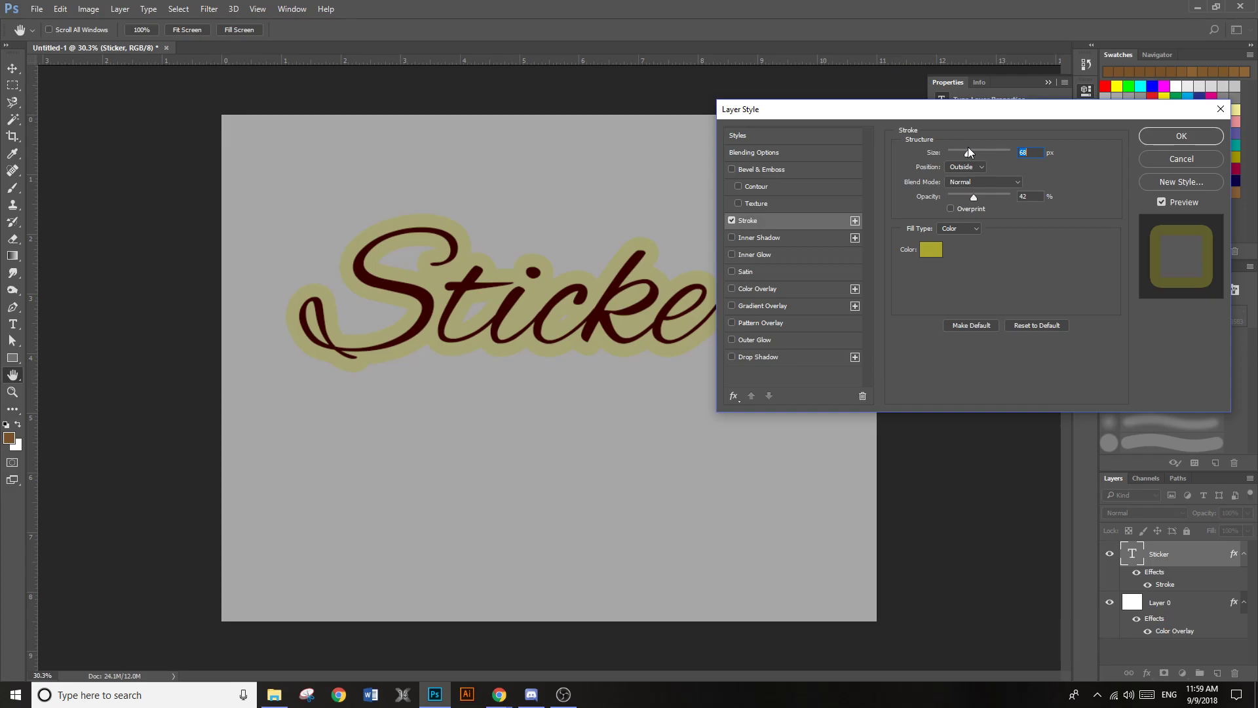
# Lighten the stroke colour to pale yellow #fffb89 and raise the stroke opacity to 100%
pyautogui.click(936, 249)
pyautogui.moveTo(957, 311); pyautogui.dragTo(950, 286)
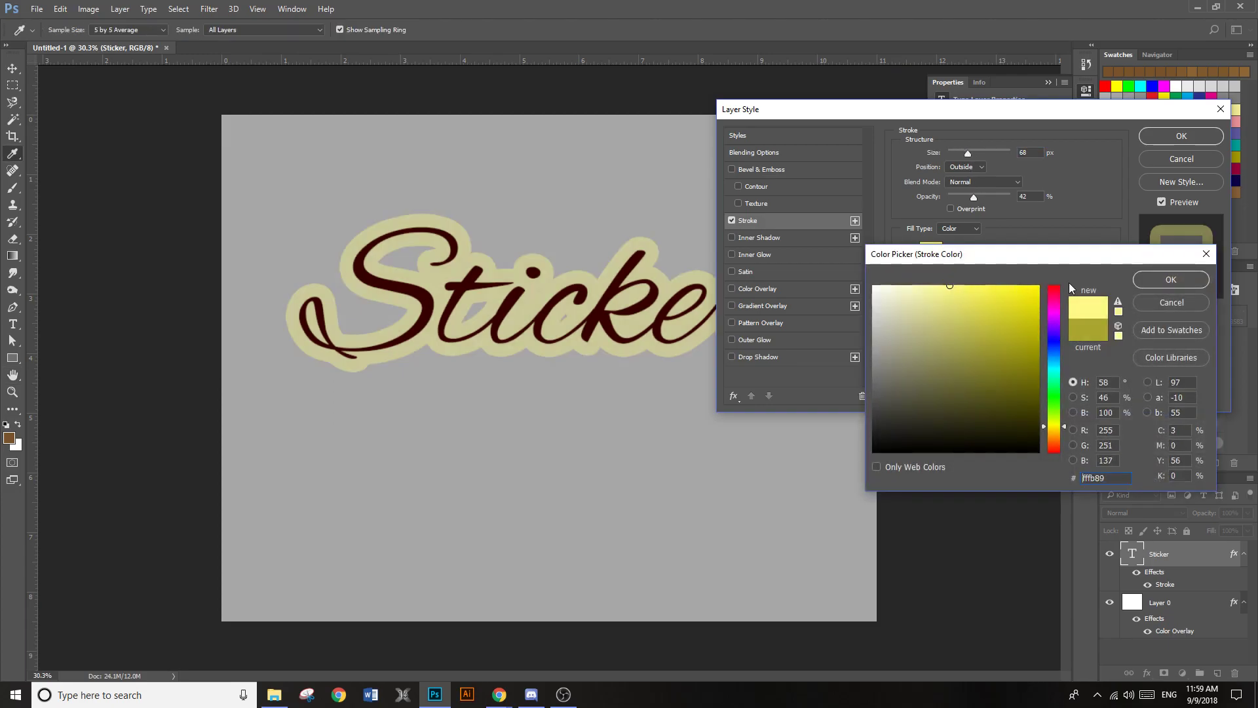
pyautogui.click(1157, 274)
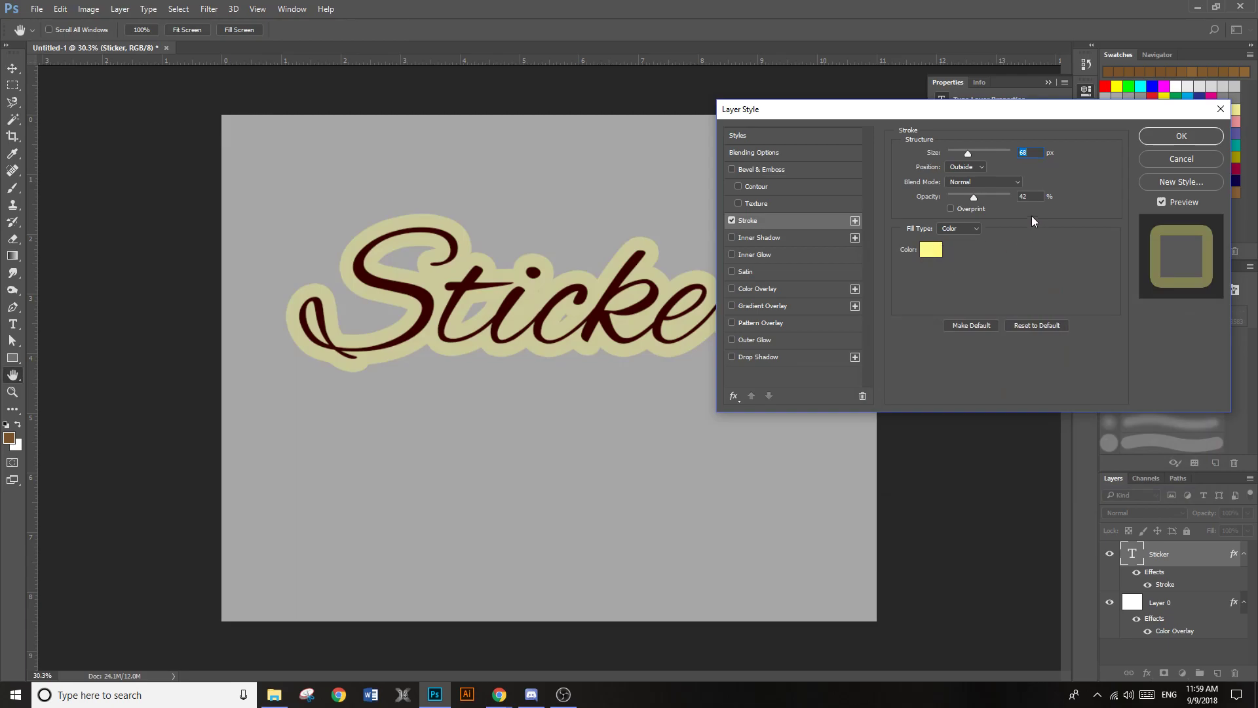
pyautogui.moveTo(974, 196); pyautogui.dragTo(1067, 202)
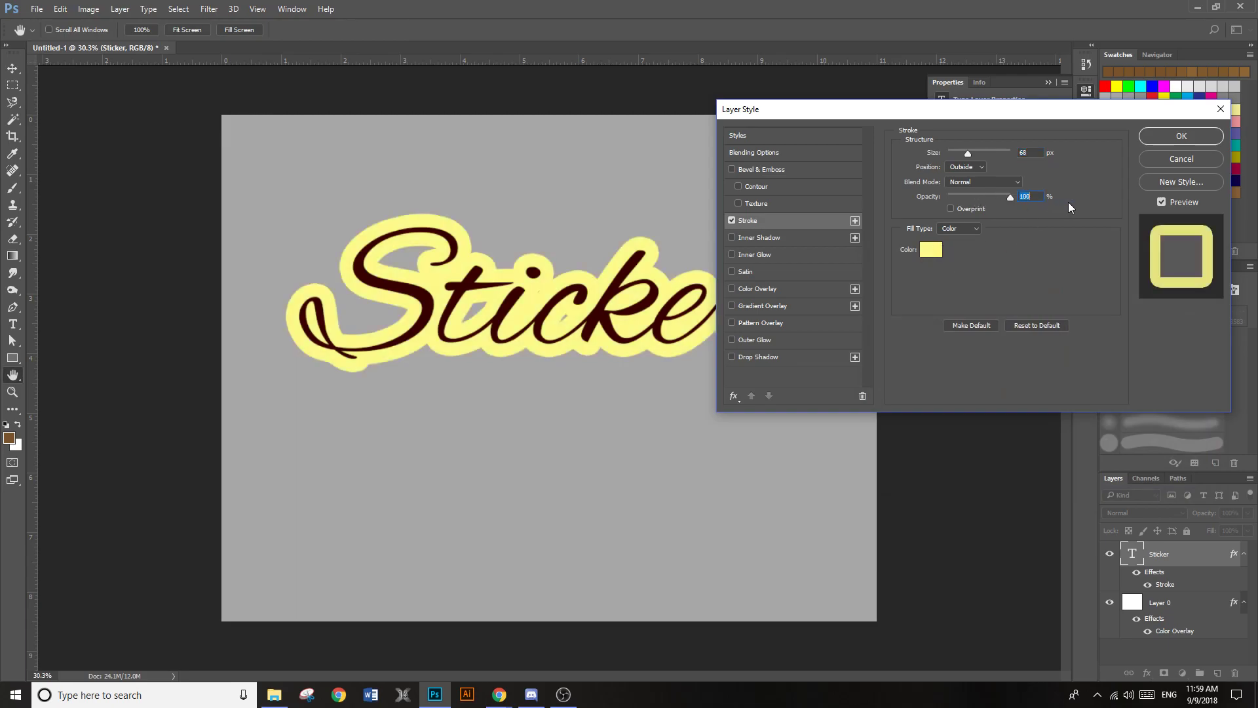
# Set the stroke colour to yellow #ddd844, reduce its size to about 49 px and apply the layer style
pyautogui.click(929, 251)
pyautogui.moveTo(1040, 349)
pyautogui.mouseDown()
pyautogui.moveTo(1015, 357)
pyautogui.moveTo(968, 322)
pyautogui.moveTo(968, 339)
pyautogui.moveTo(989, 346)
pyautogui.moveTo(989, 308)
pyautogui.mouseUp()
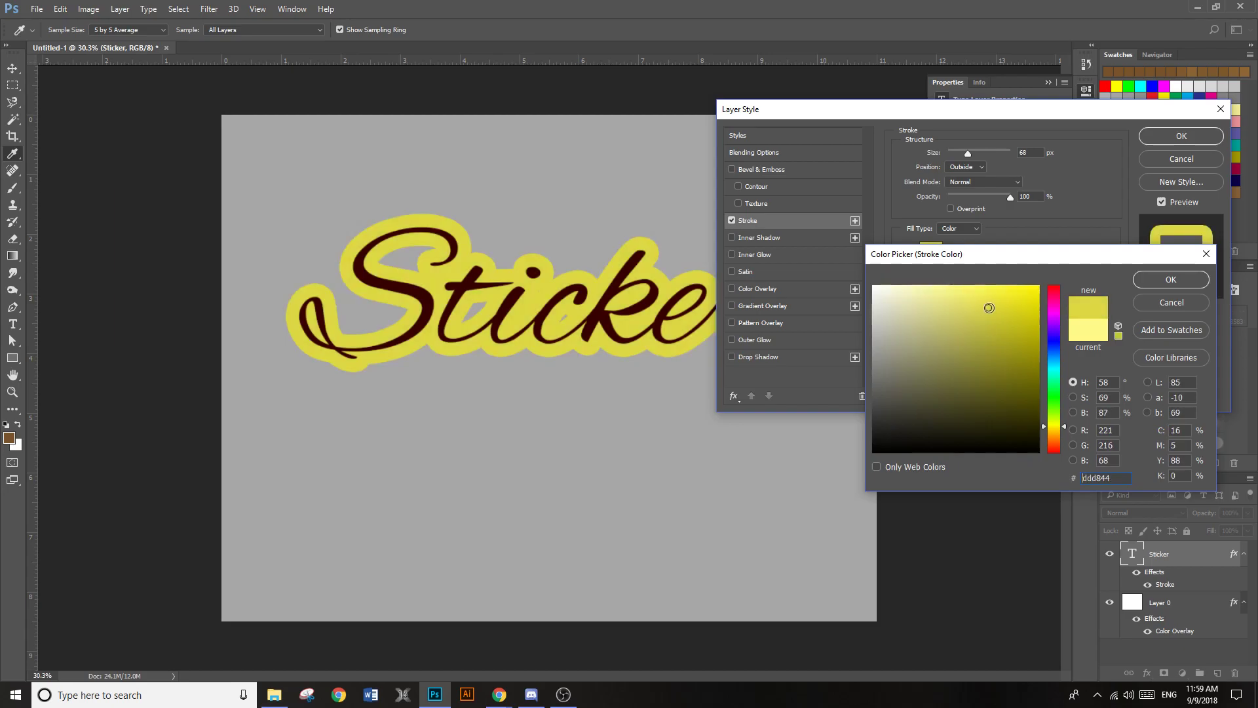
pyautogui.moveTo(967, 152); pyautogui.dragTo(963, 152)
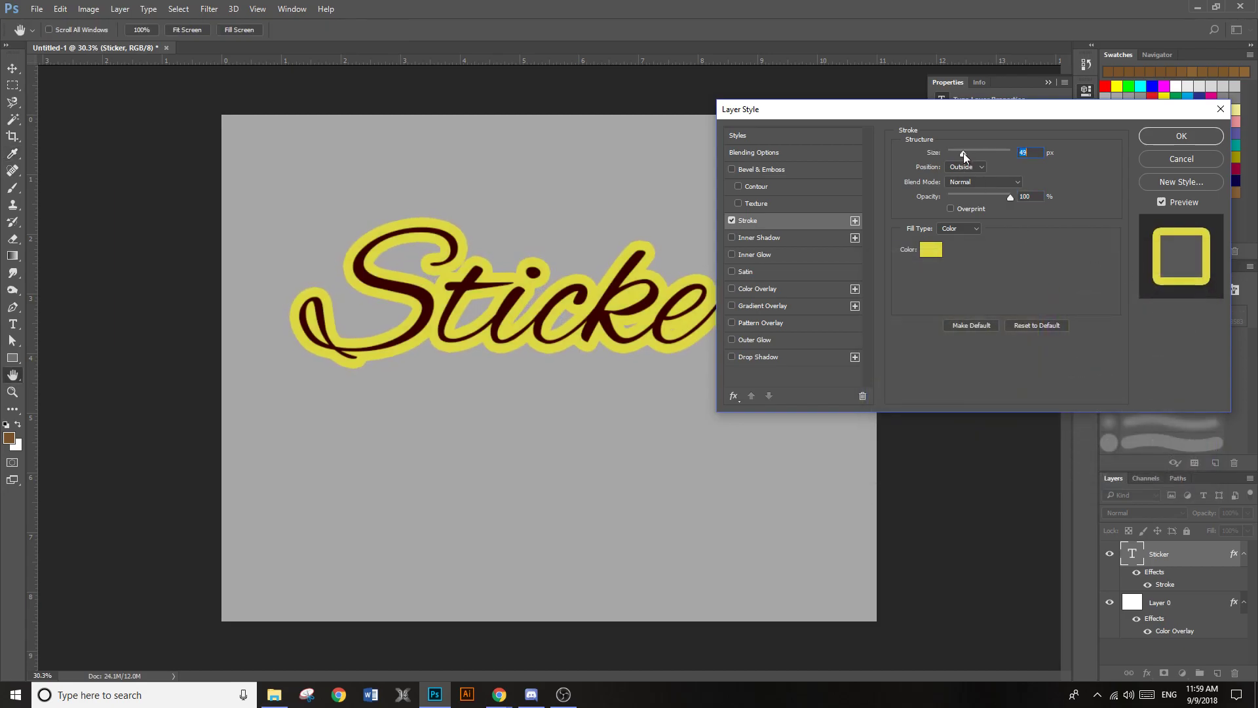
pyautogui.click(1192, 137)
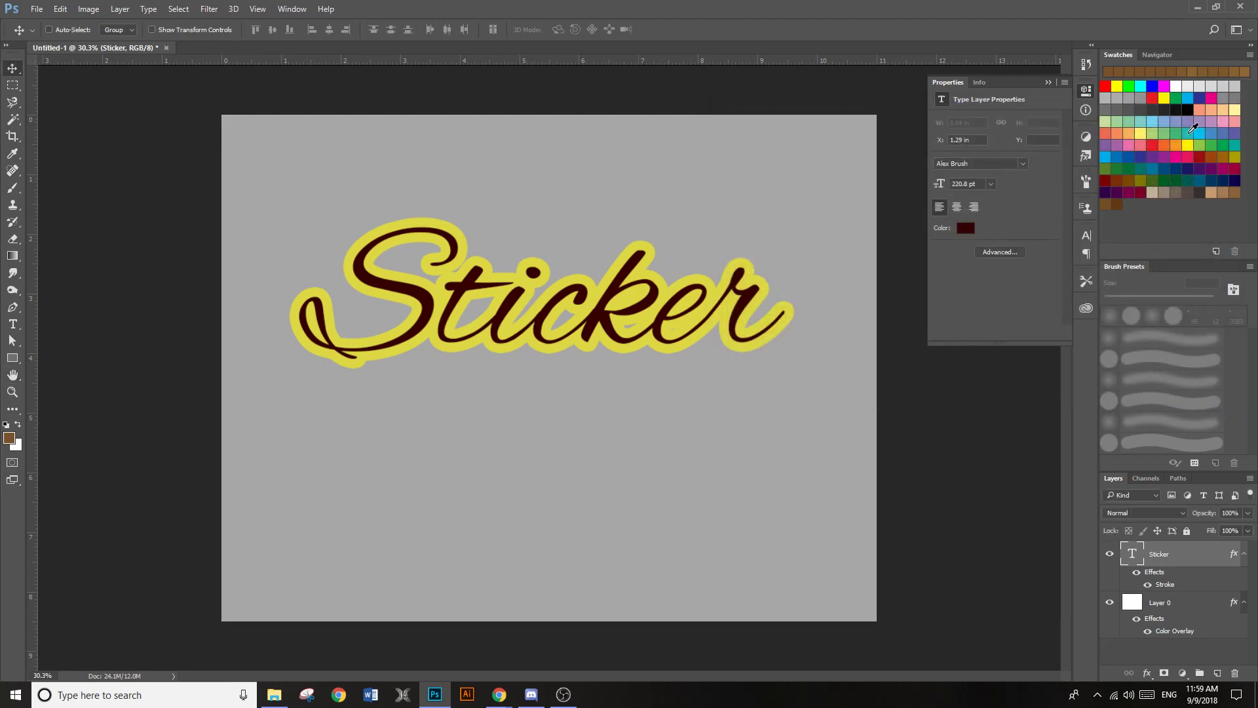
# Reposition the outlined "Sticker" text slightly lower on the canvas, at a horizontal position of about 1.39 in
pyautogui.moveTo(530, 314); pyautogui.dragTo(565, 303)
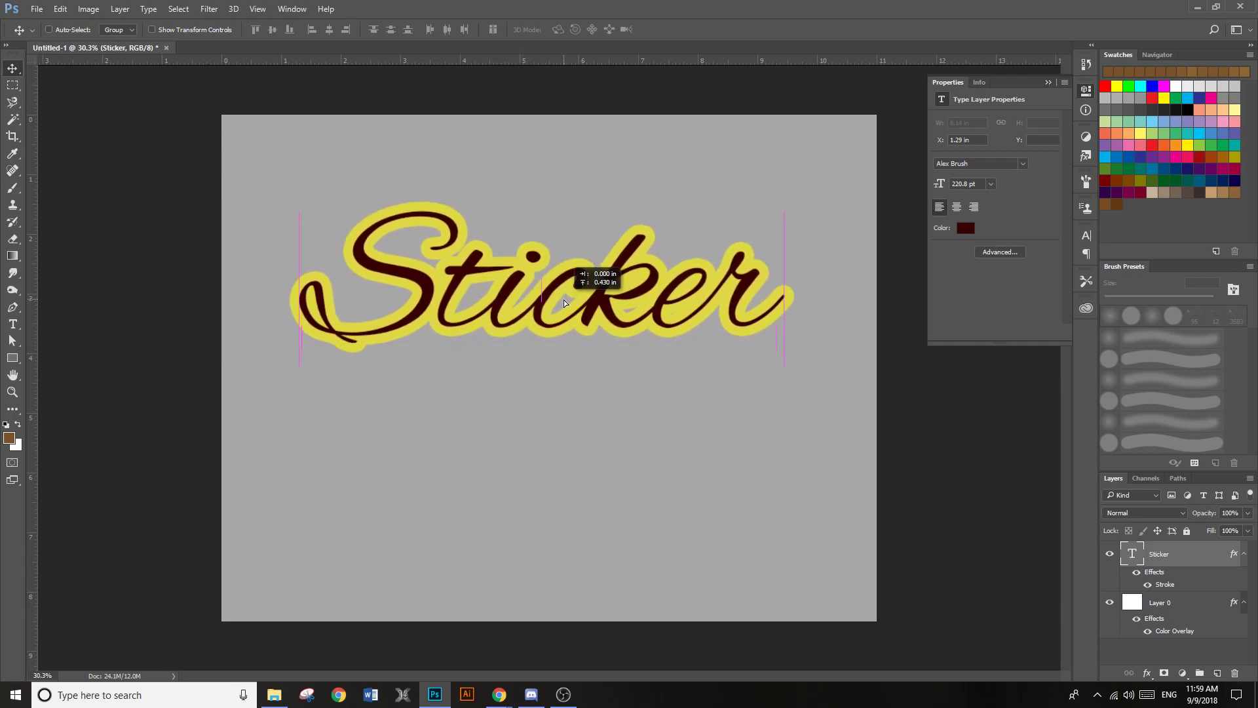
pyautogui.moveTo(456, 234); pyautogui.dragTo(452, 308)
pyautogui.moveTo(511, 354); pyautogui.dragTo(532, 305)
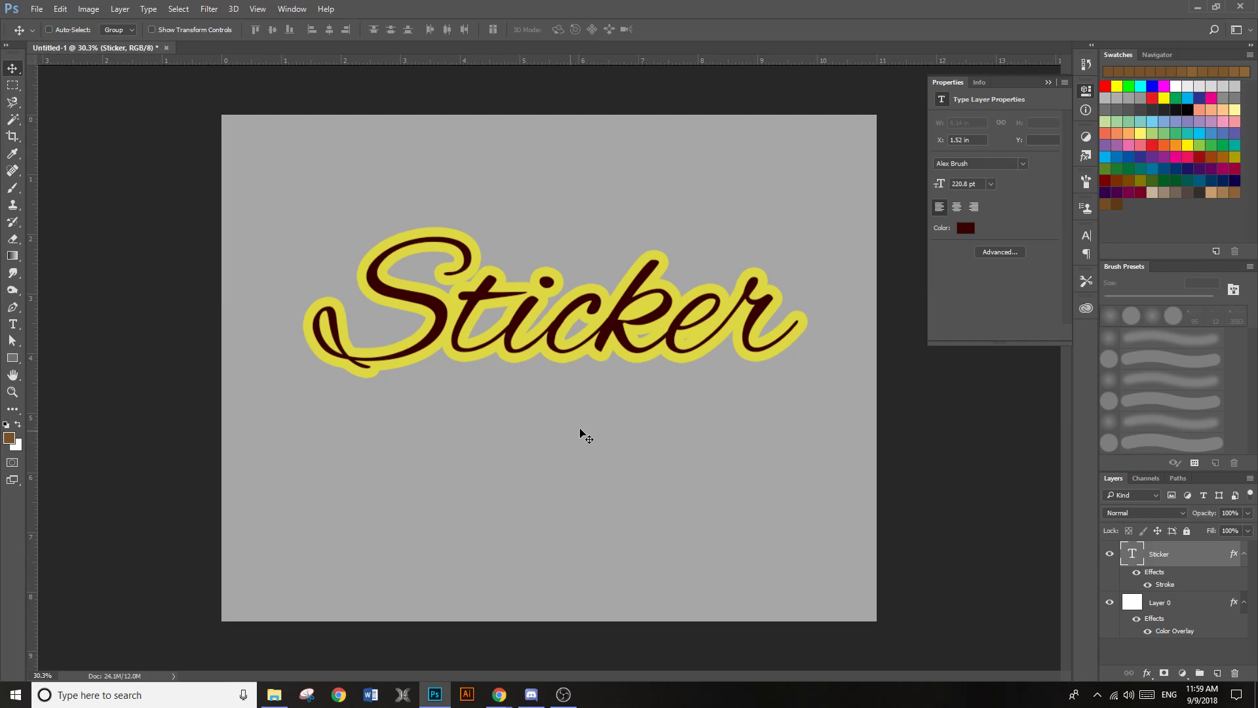
pyautogui.moveTo(624, 357); pyautogui.dragTo(611, 360)
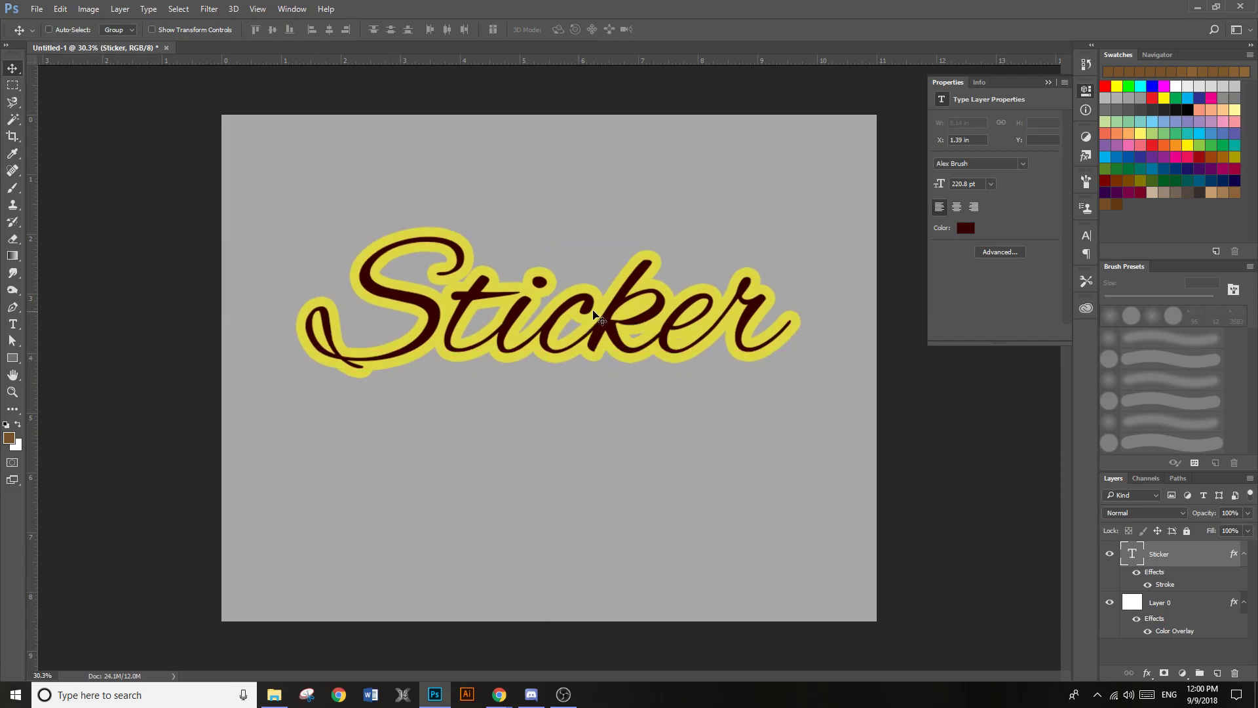
# Append an "s" so the text reads "Stickers" and recentre the word horizontally on the canvas
pyautogui.press('t')
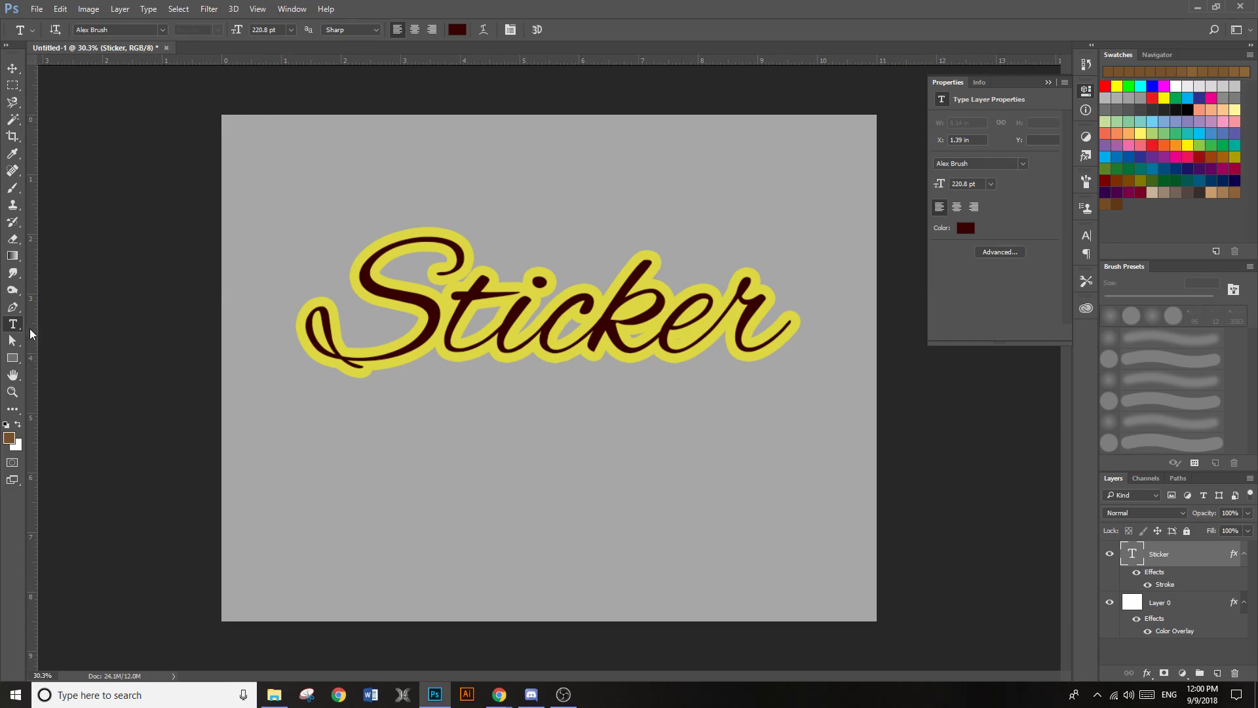
pyautogui.click(747, 324)
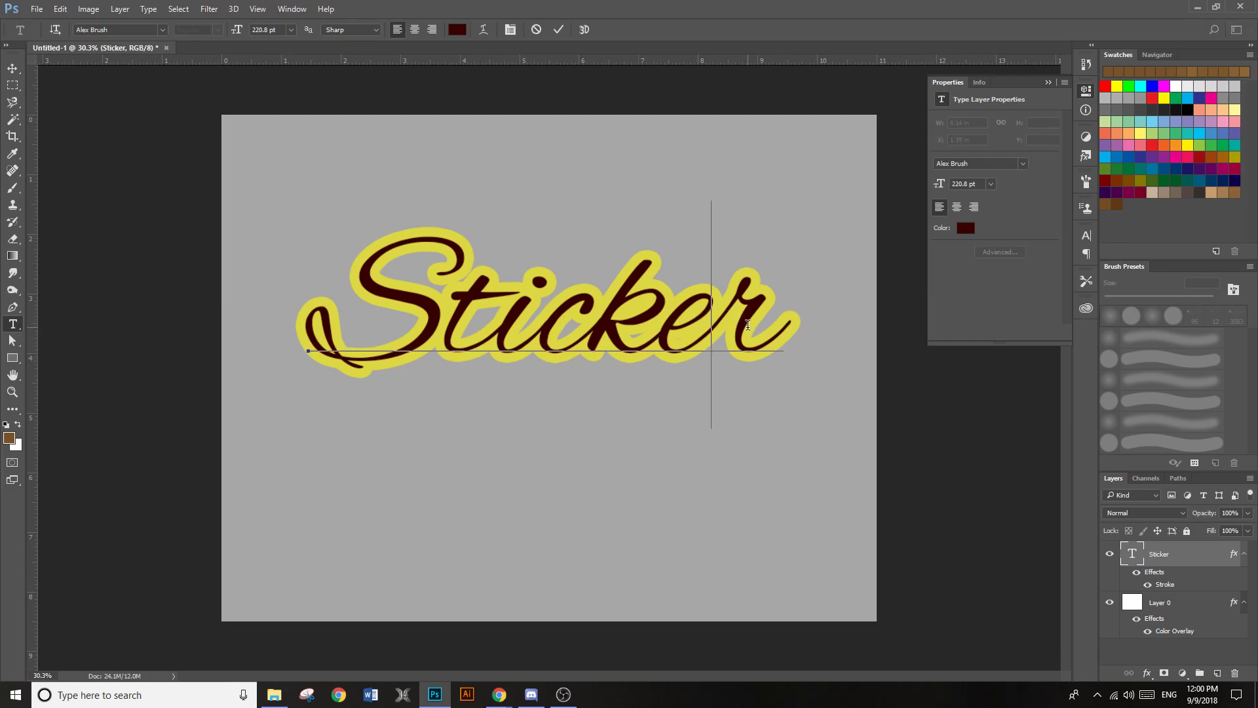
pyautogui.press('End')
pyautogui.write('s')
pyautogui.click(13, 68)
pyautogui.moveTo(606, 303); pyautogui.dragTo(575, 323)
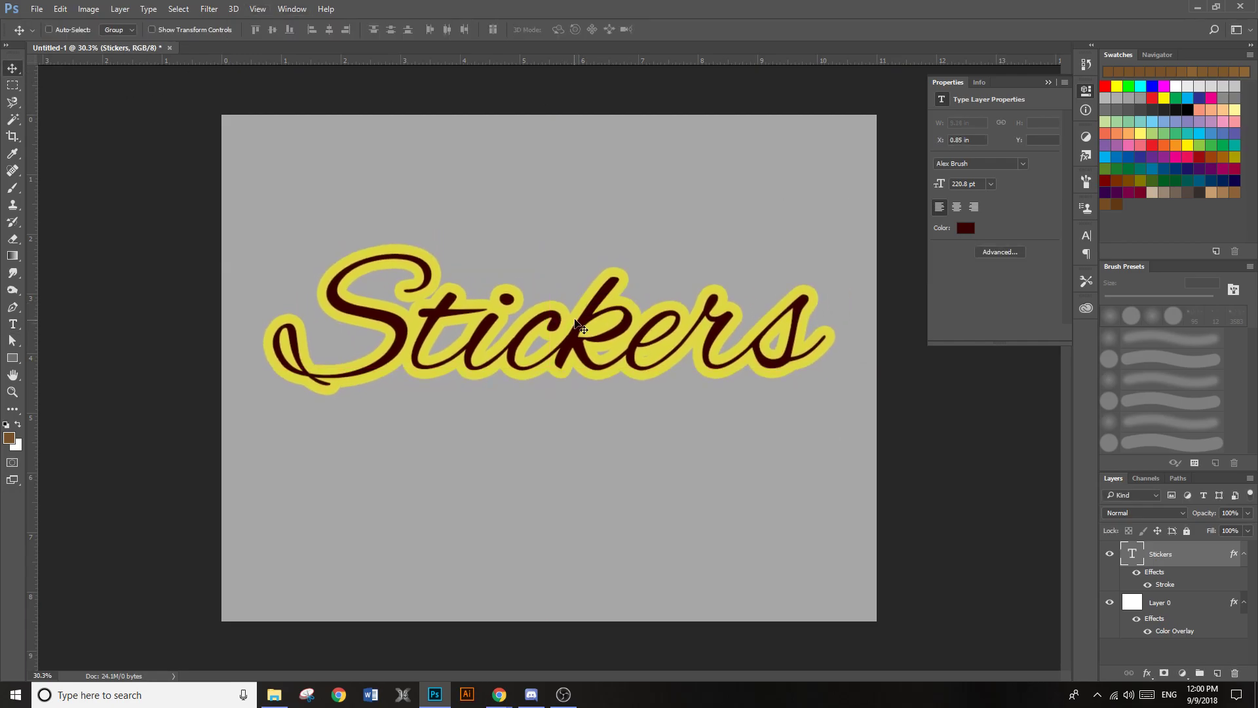
# Rasterize the layer style of the "Stickers" layer and move the word slightly upward
pyautogui.rightClick(1197, 557)
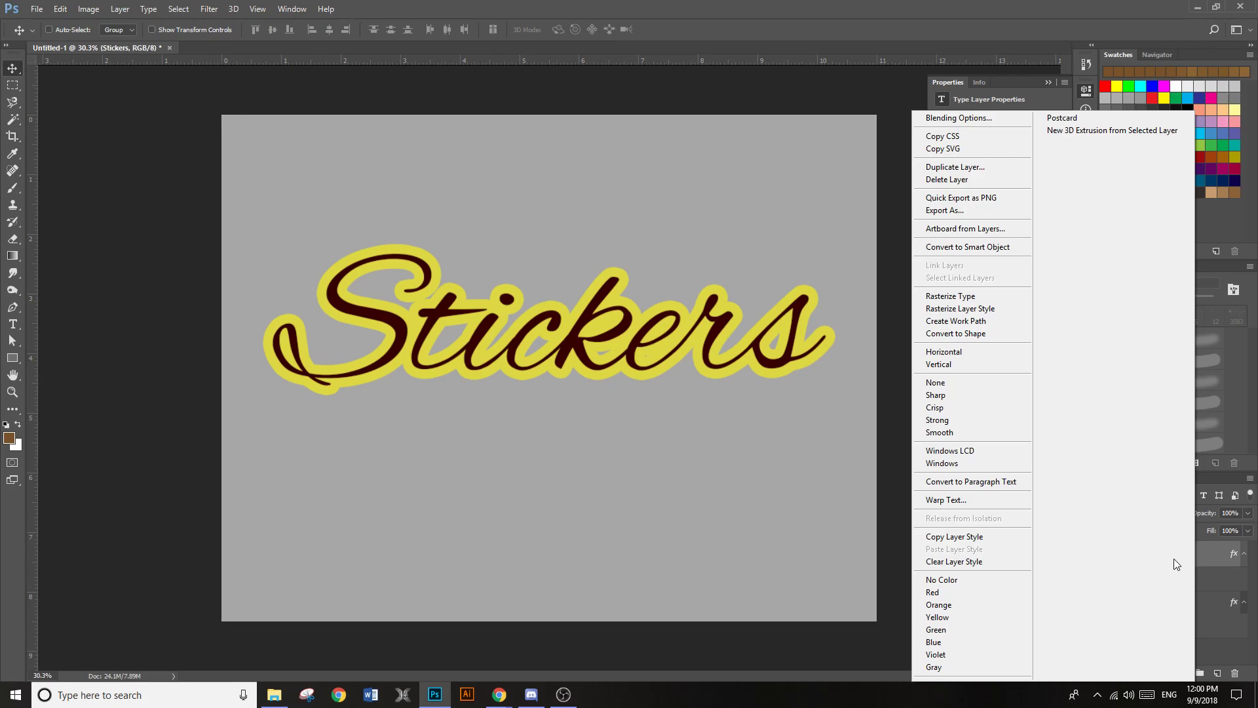
pyautogui.click(965, 309)
pyautogui.moveTo(747, 348); pyautogui.dragTo(754, 343)
pyautogui.moveTo(588, 409); pyautogui.dragTo(601, 340)
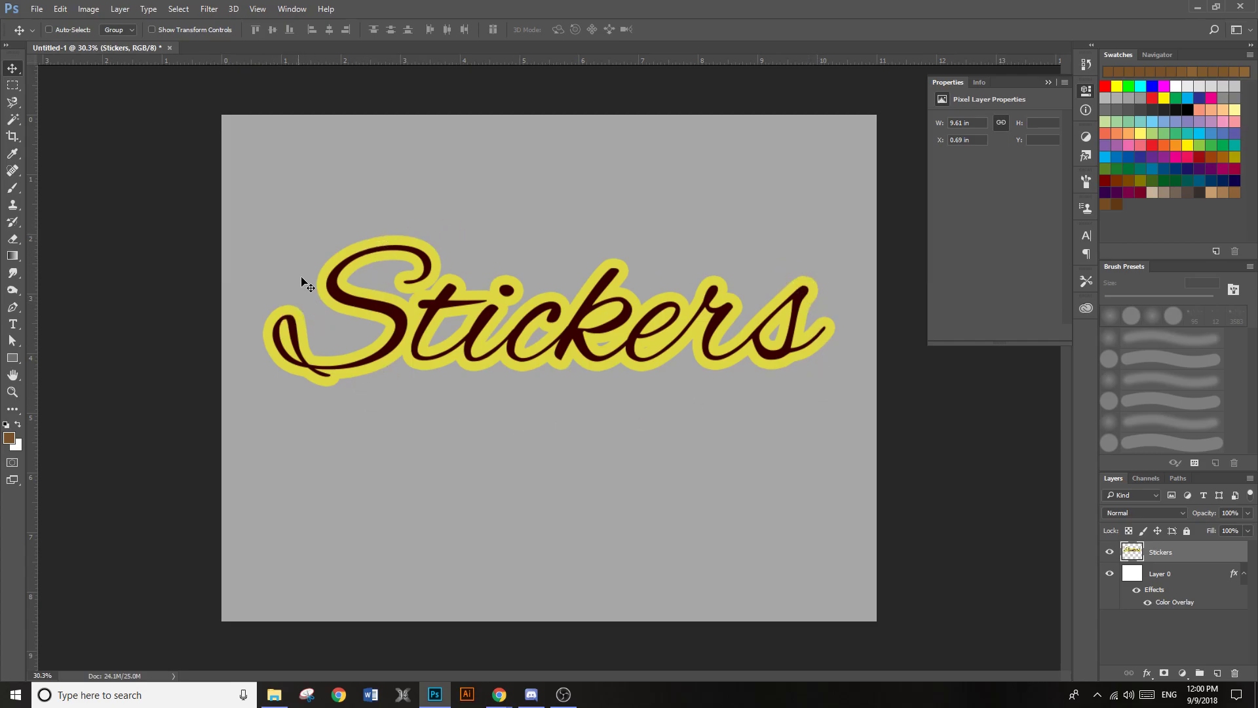
# Select the top of the letter S with a triangular Polygonal Lasso outline and cut it onto a new layer
pyautogui.click(13, 105)
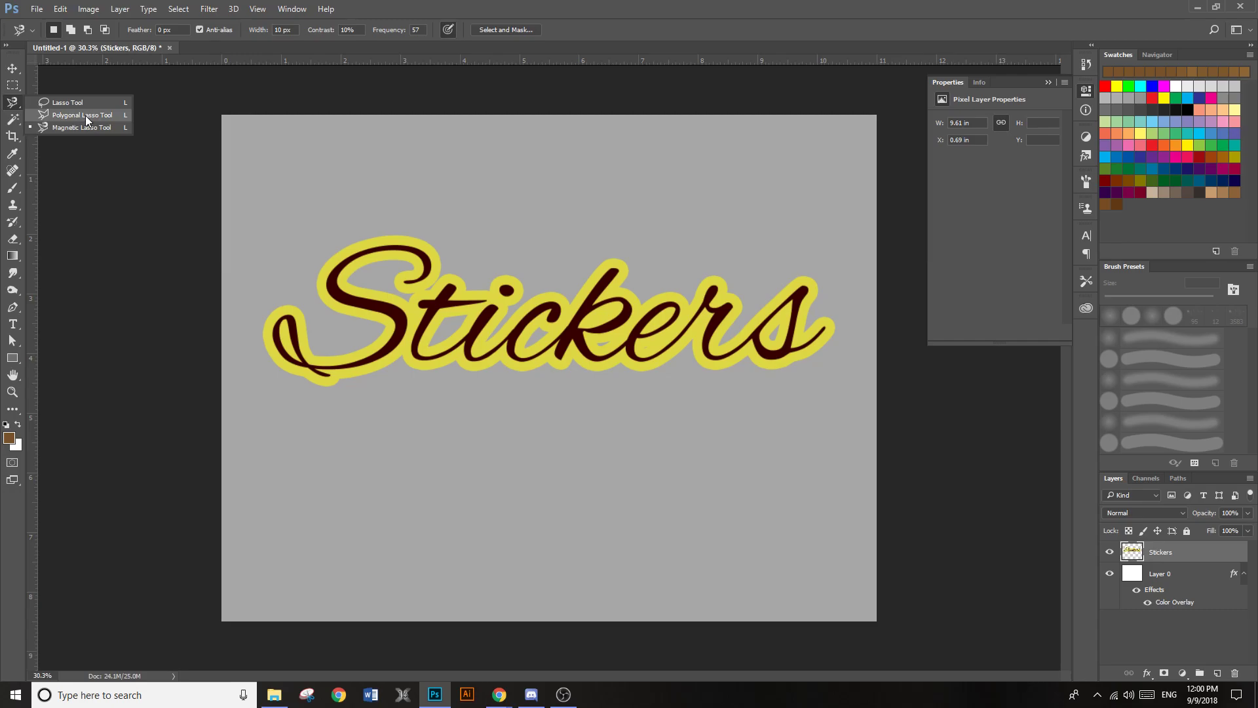
pyautogui.click(85, 116)
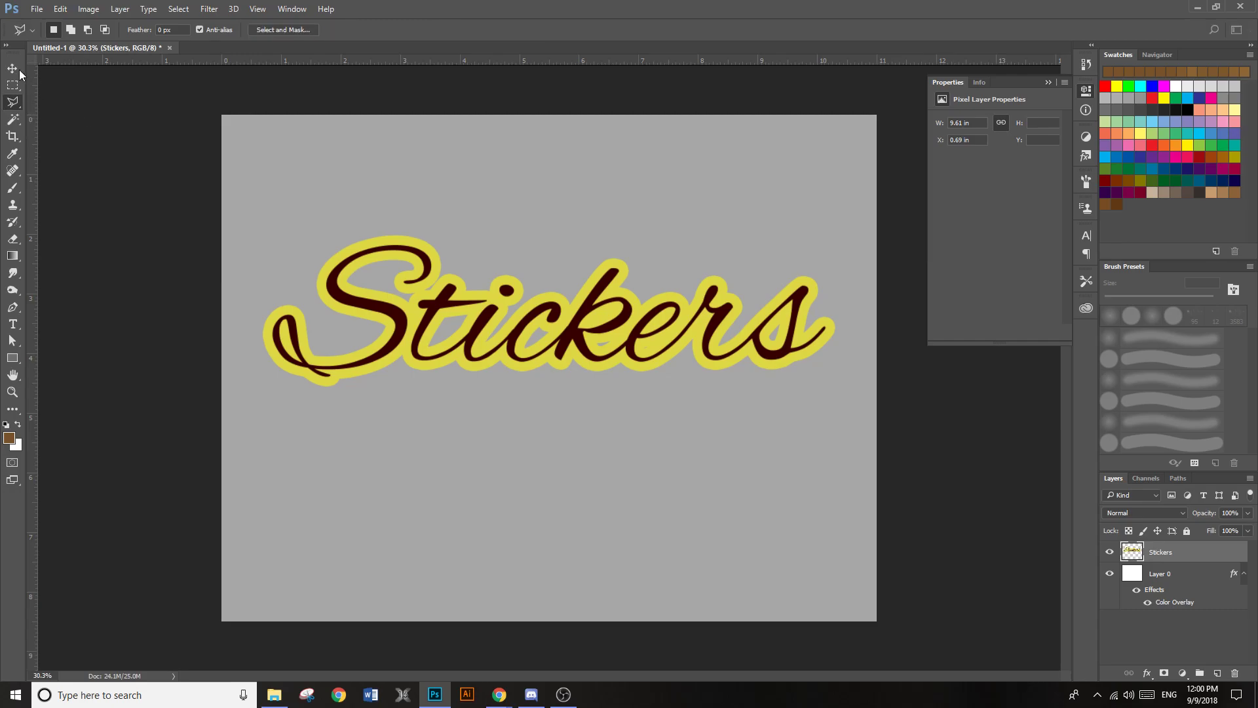
pyautogui.click(16, 104)
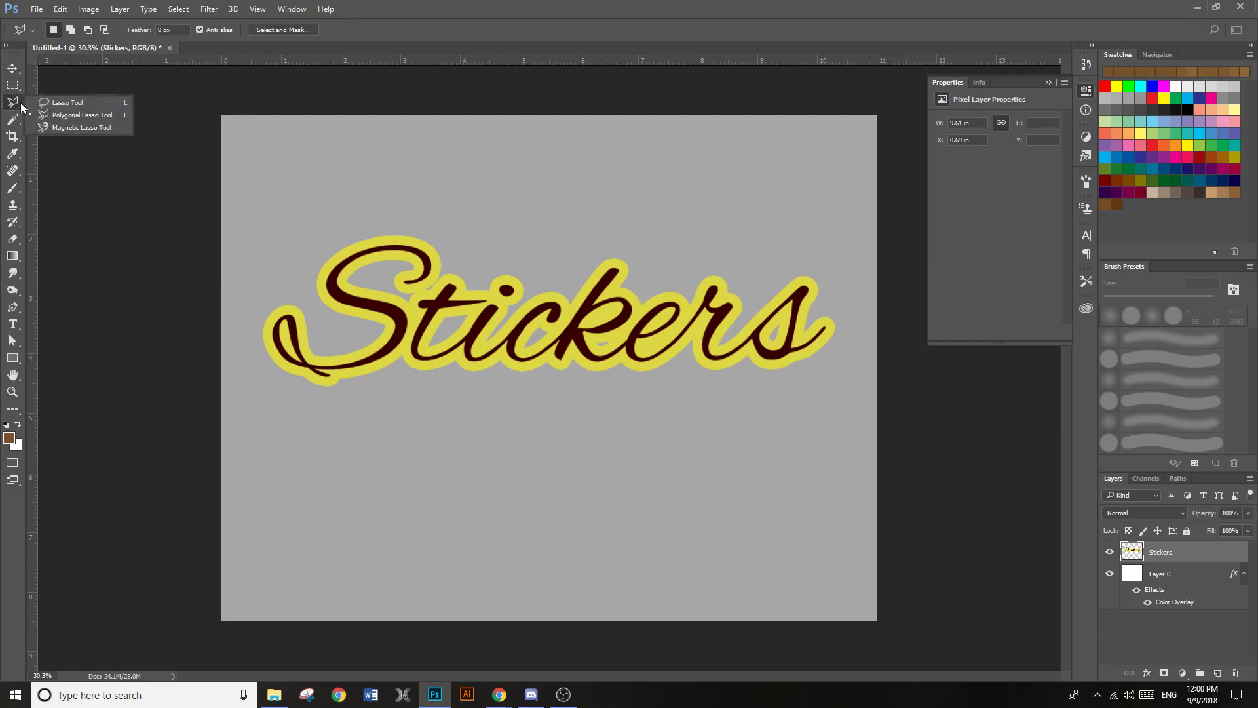
pyautogui.click(66, 114)
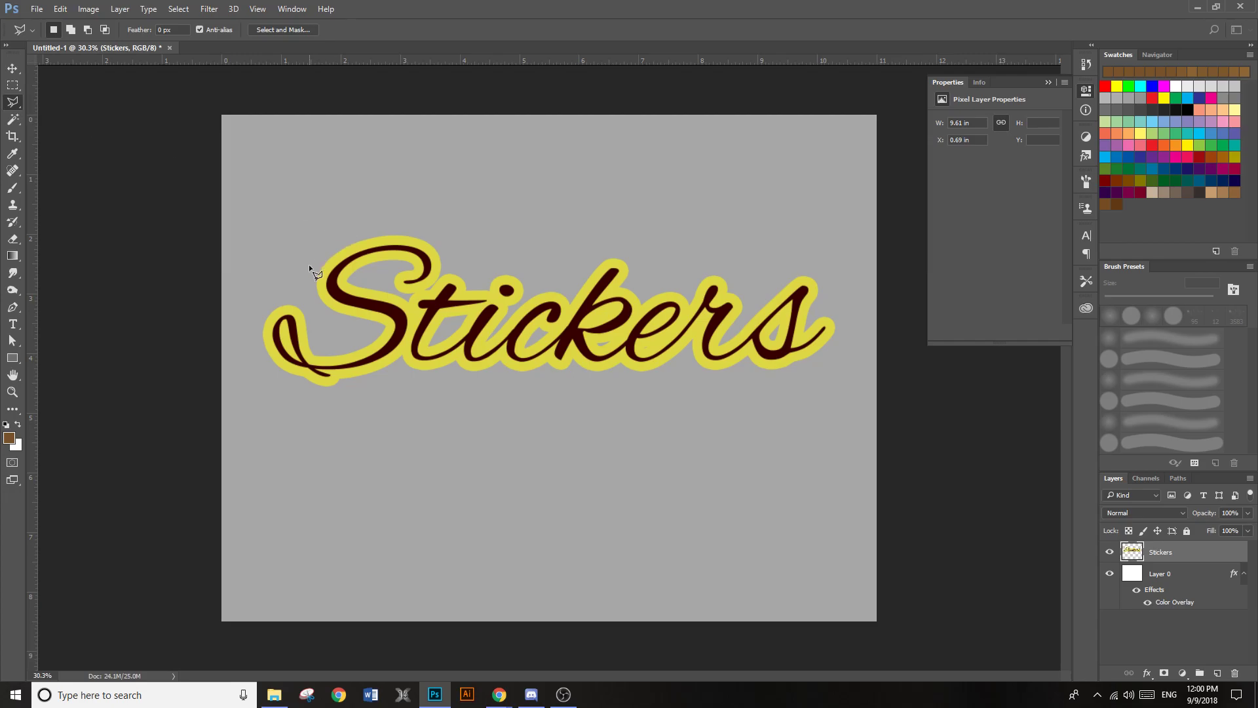
pyautogui.click(453, 234)
pyautogui.click(320, 181)
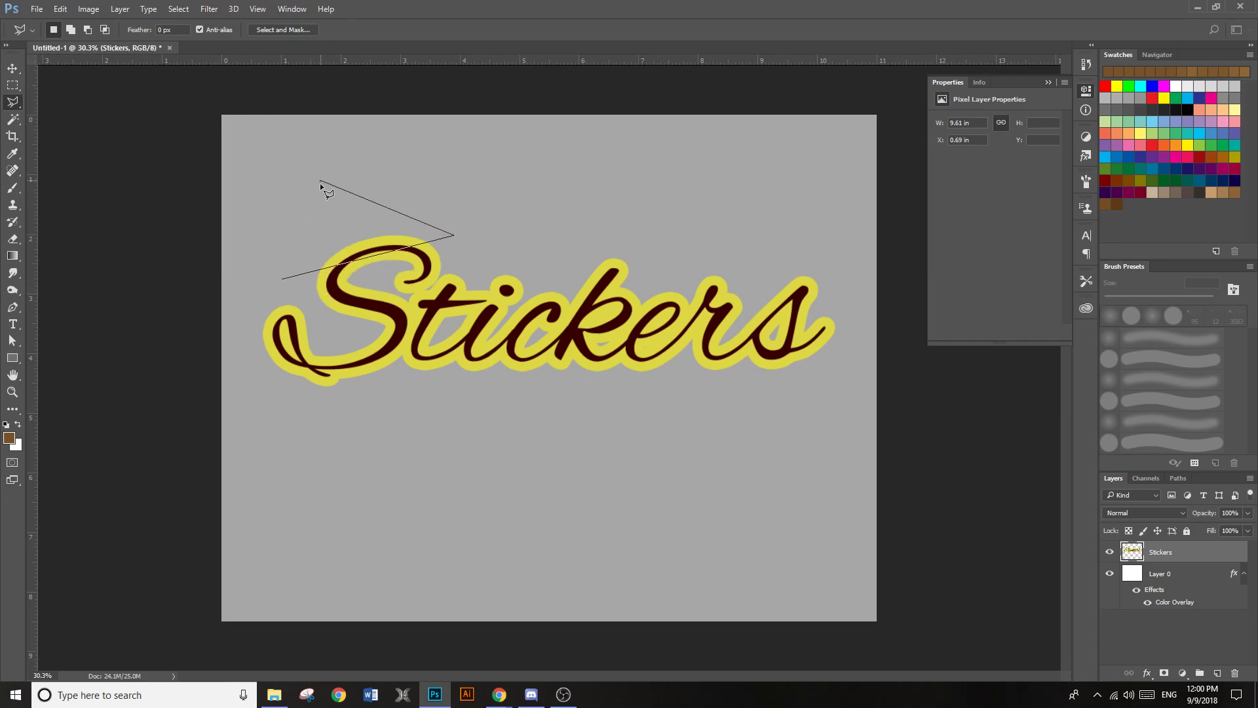
pyautogui.click(282, 278)
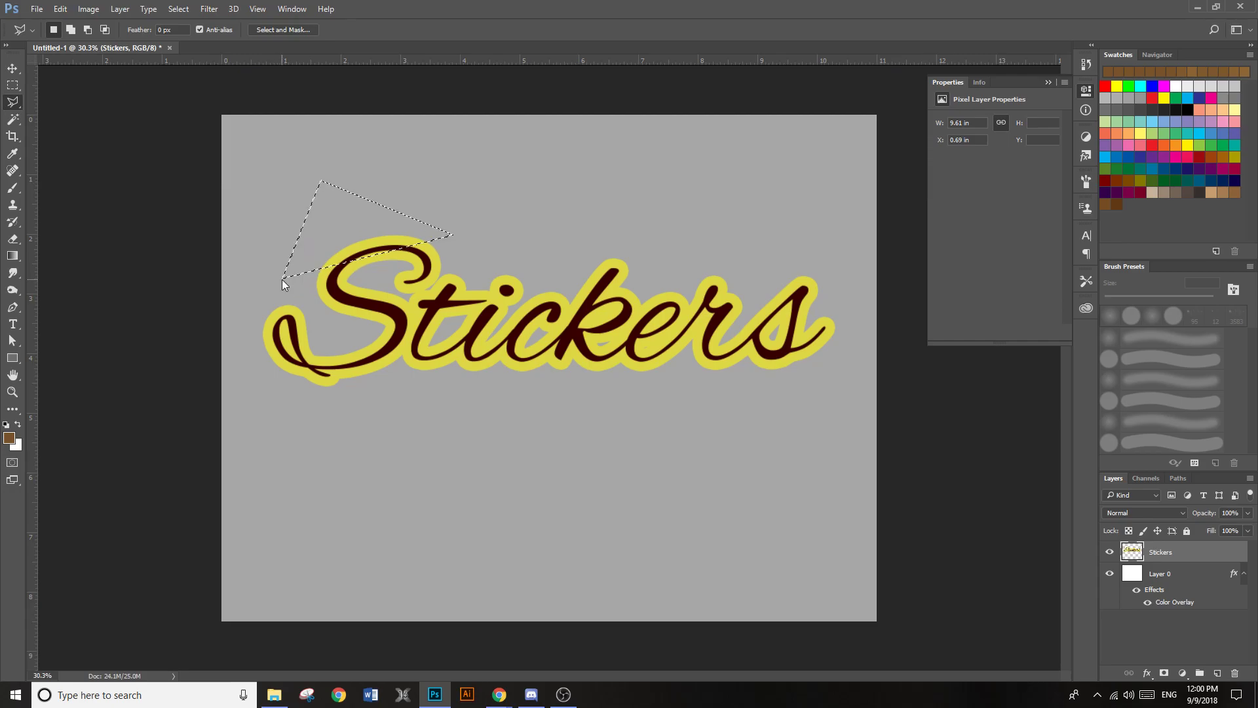
pyautogui.rightClick(363, 248)
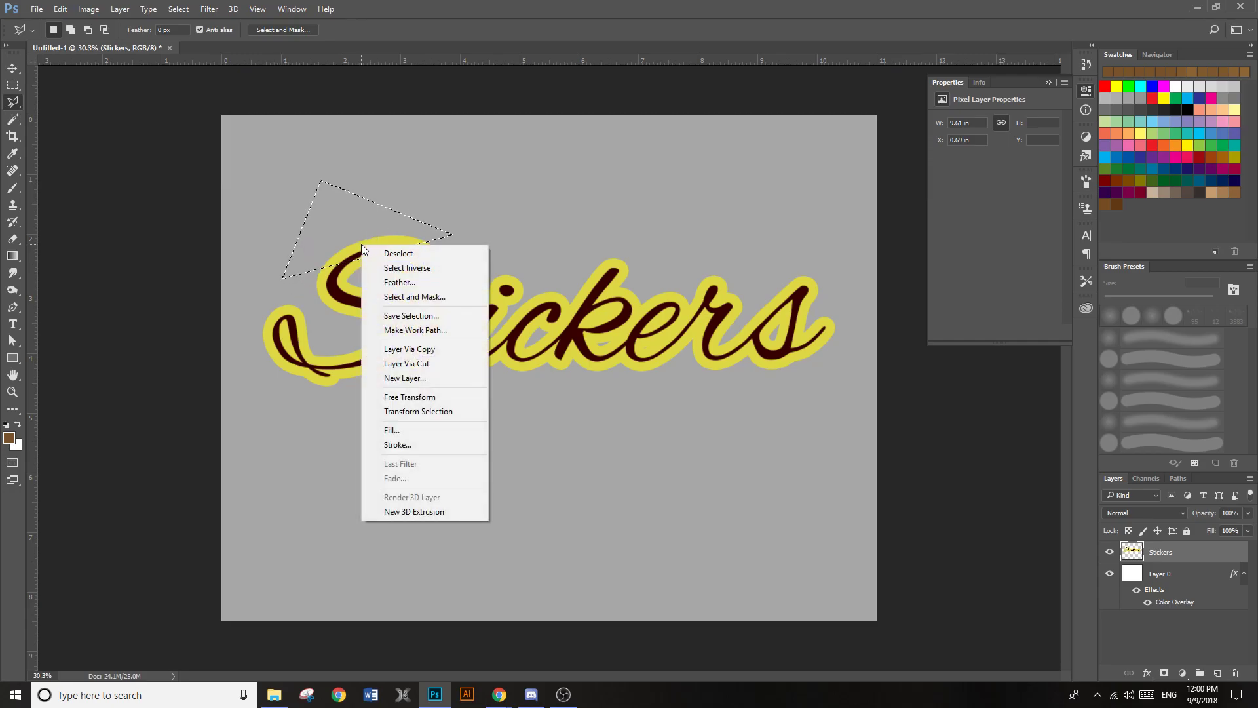
pyautogui.click(442, 363)
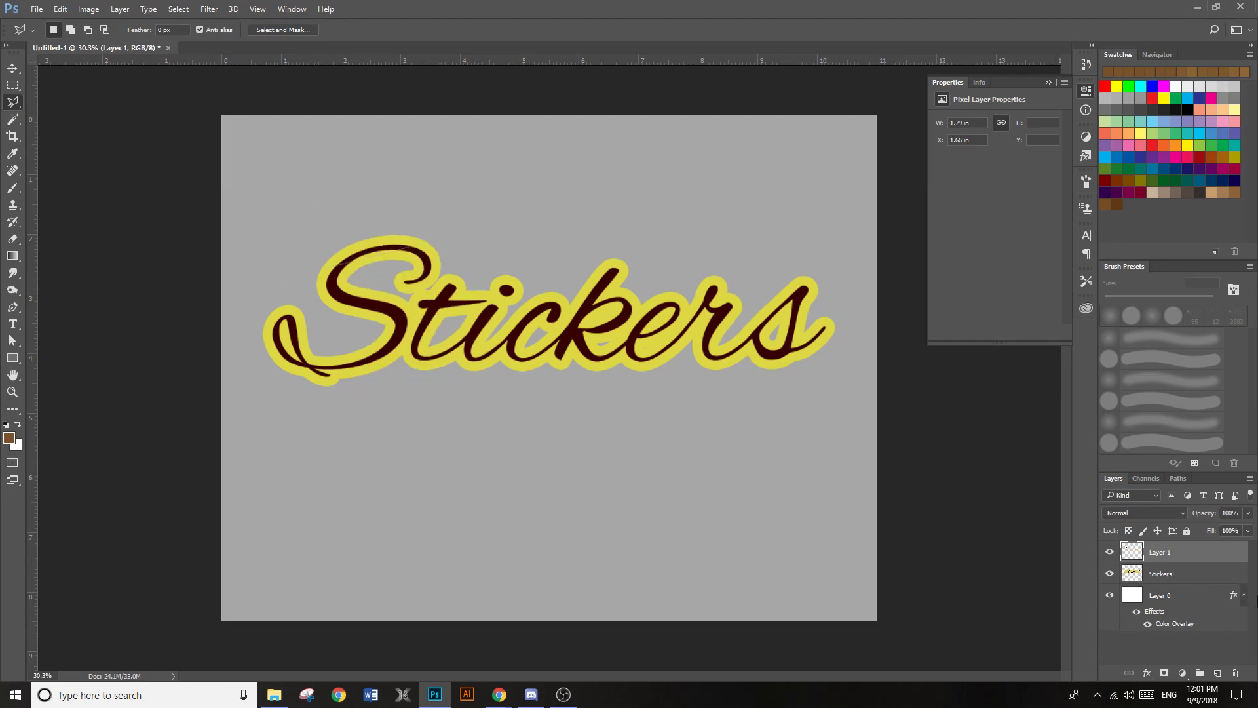
# Toggle the visibility of the cut piece's layer and the "Stickers" layer to check the separation
pyautogui.click(1110, 553)
pyautogui.click(1110, 553)
pyautogui.click(1110, 574)
pyautogui.click(1110, 575)
pyautogui.click(1109, 554)
pyautogui.click(1110, 554)
# Try moving the cut-off top of the S upward away from the letter, and undo the move
pyautogui.click(13, 68)
pyautogui.moveTo(375, 249); pyautogui.dragTo(367, 200)
pyautogui.hotkey('ctrl', 'z')
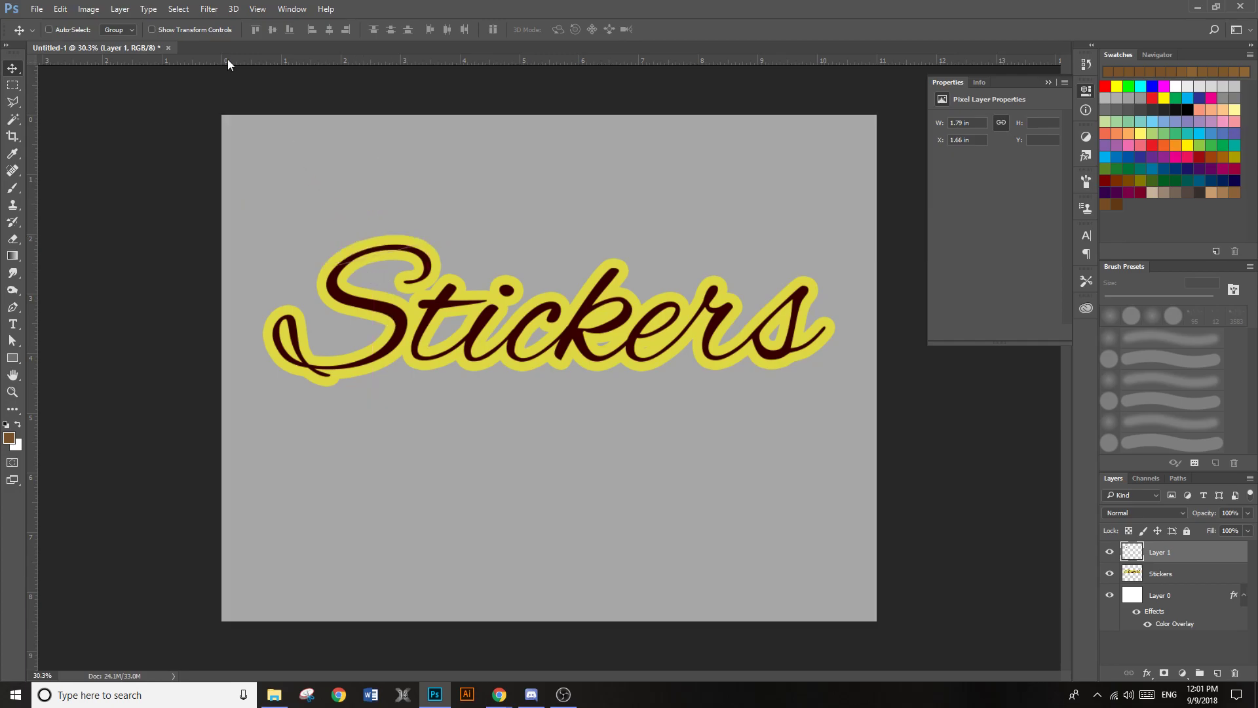
# Rotate the cut-off top of the S by 180° and line it up along the cut edge as a folded flap
pyautogui.click(91, 9)
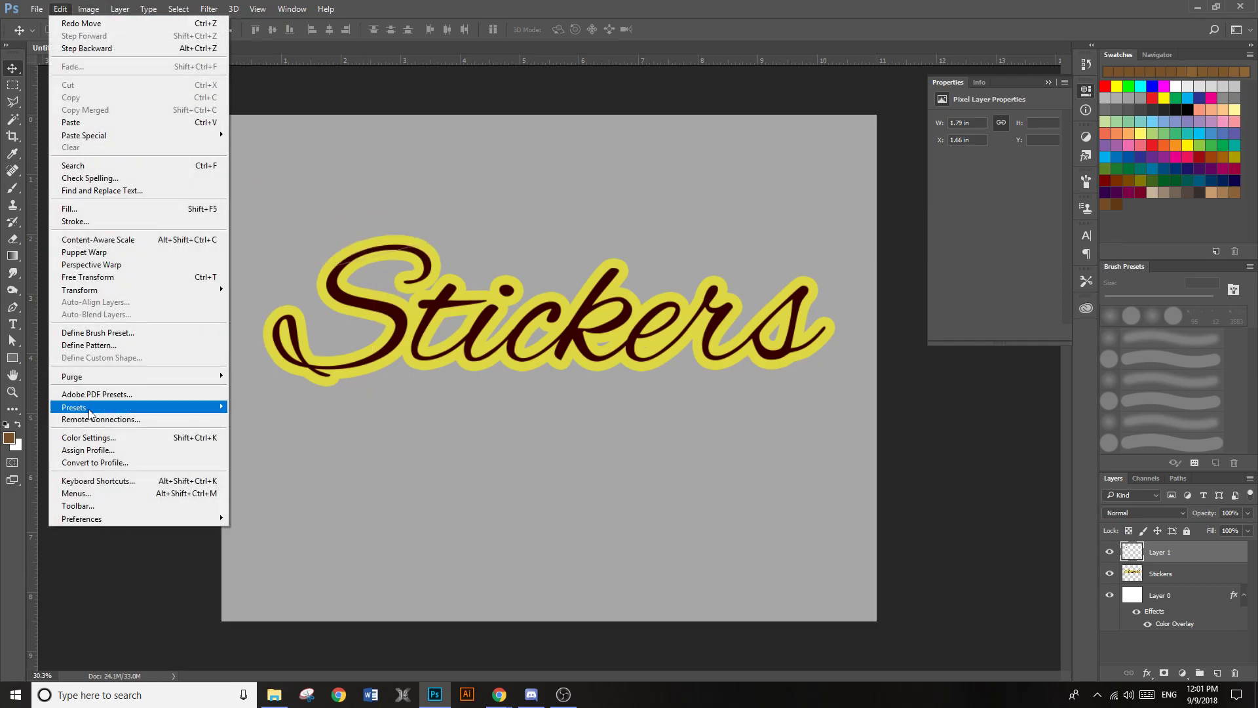
pyautogui.moveTo(196, 290)
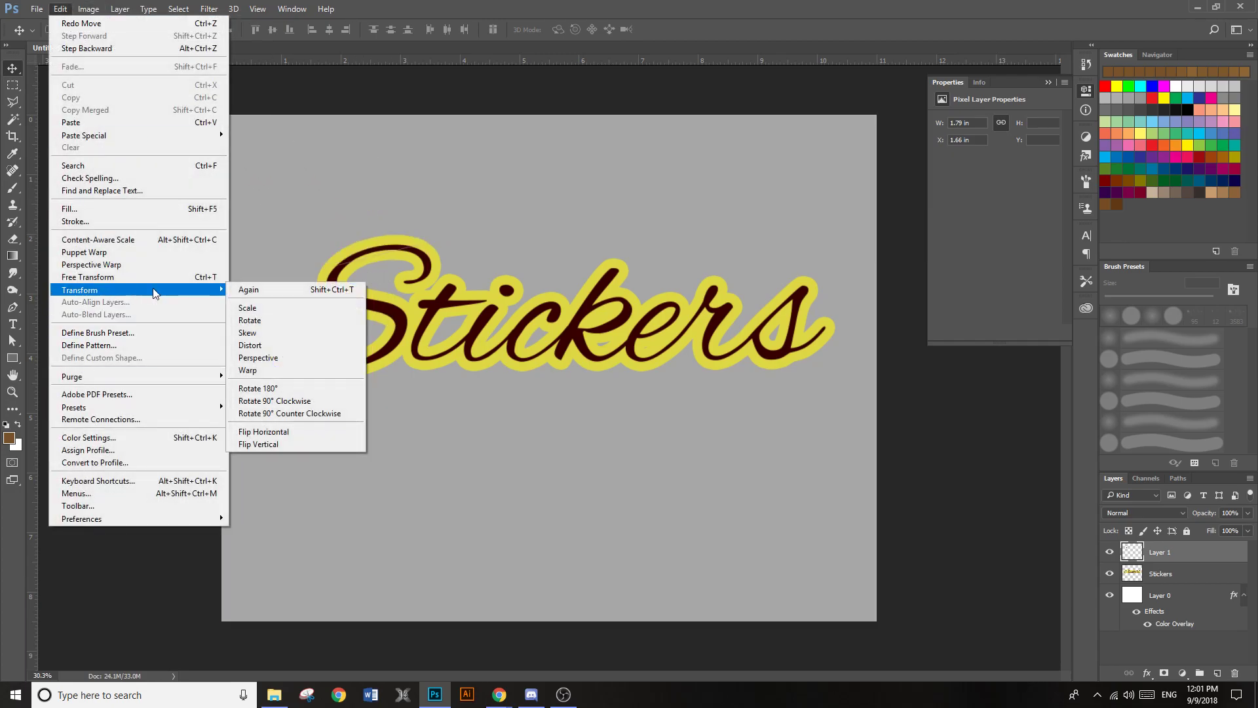
pyautogui.click(290, 390)
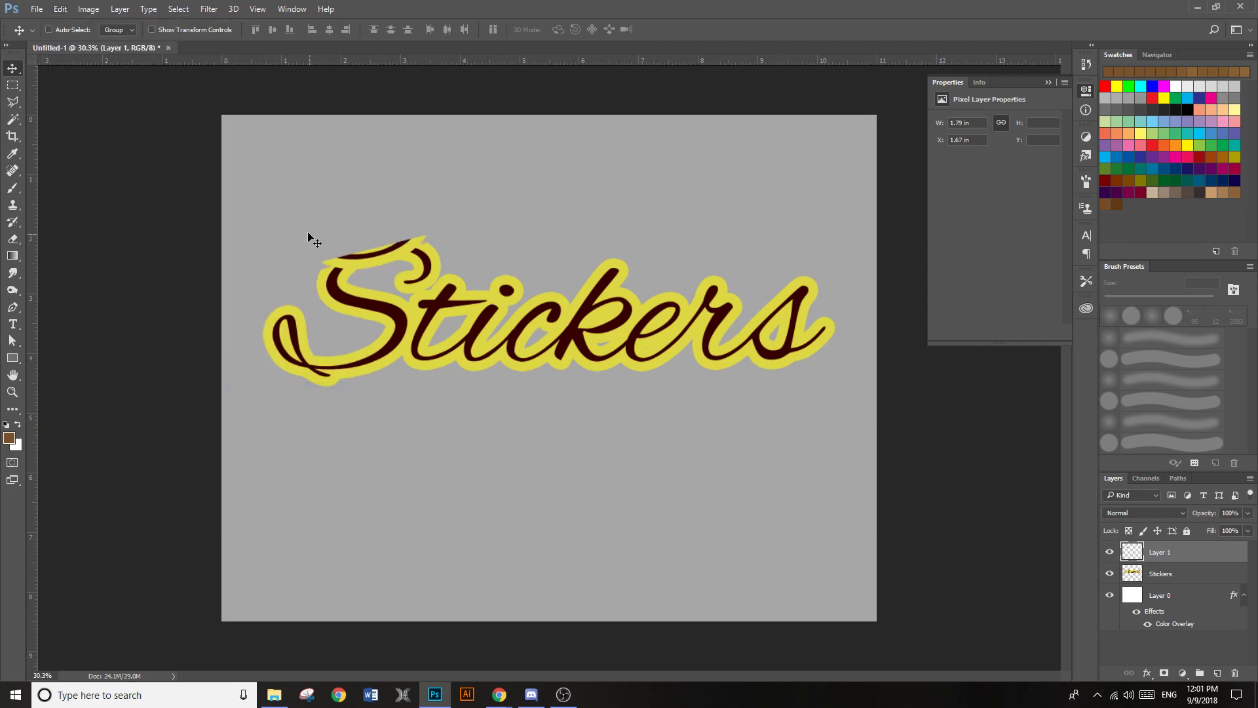
pyautogui.scroll(2, 301, 243)
pyautogui.scroll(1, 301, 243)
pyautogui.moveTo(376, 262); pyautogui.dragTo(375, 270)
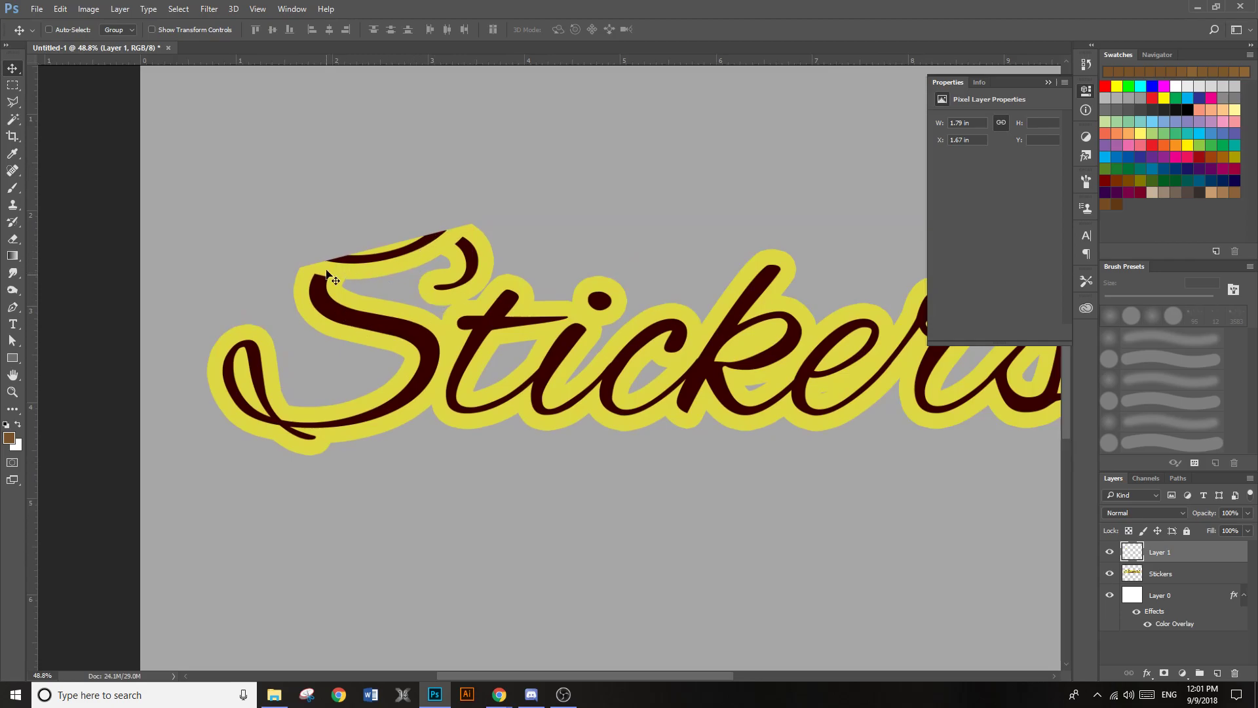
pyautogui.scroll(-1, 374, 249)
pyautogui.scroll(-1, 402, 328)
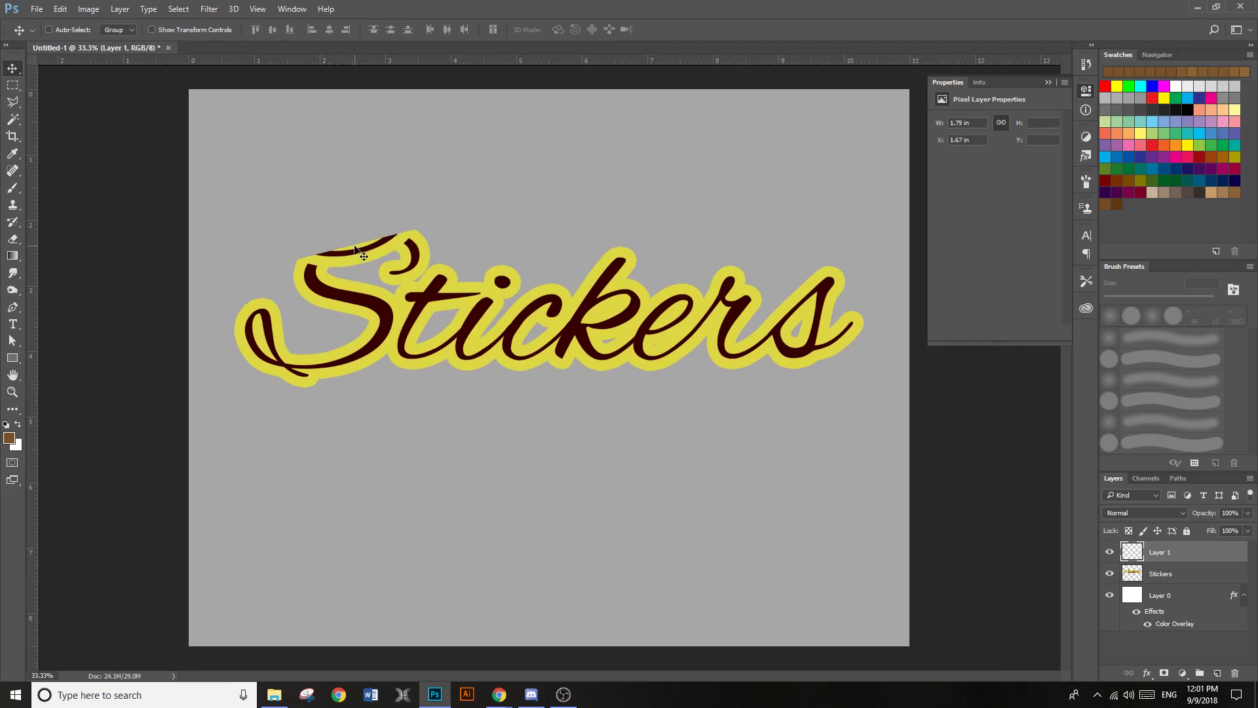
# Add a Color Overlay in white (ffffff) to the folded flap's layer
pyautogui.doubleClick(1235, 555)
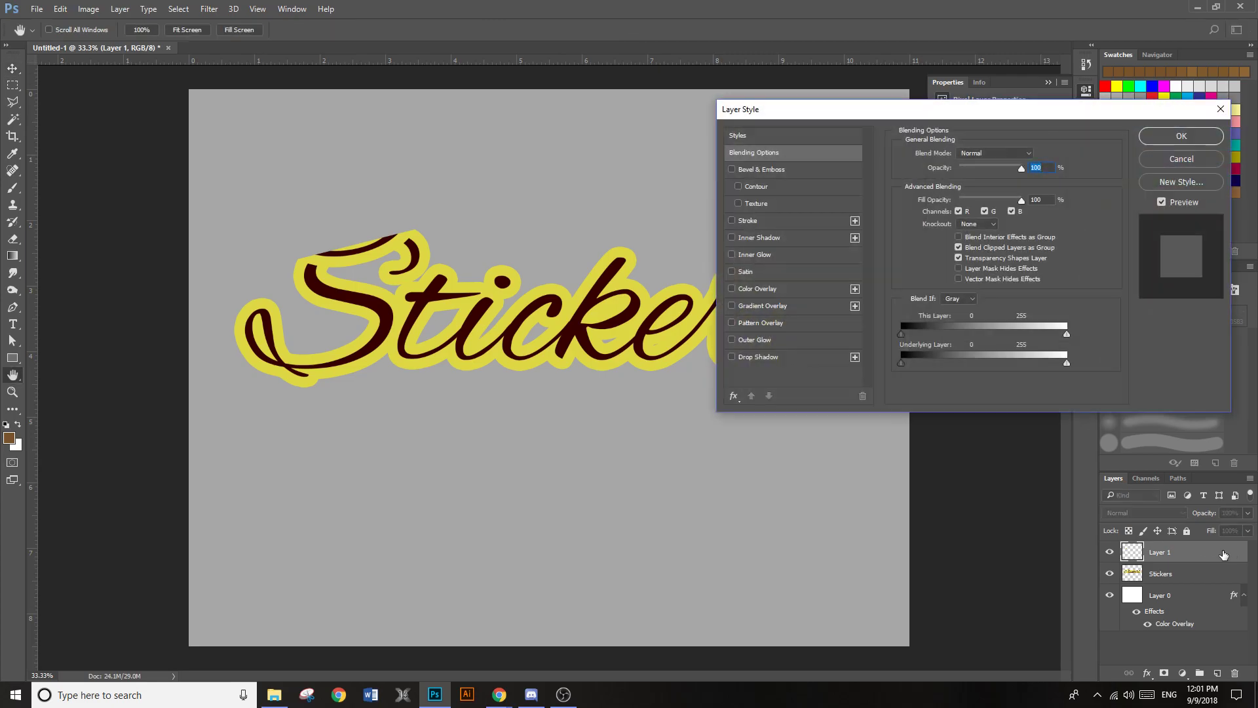
pyautogui.click(743, 289)
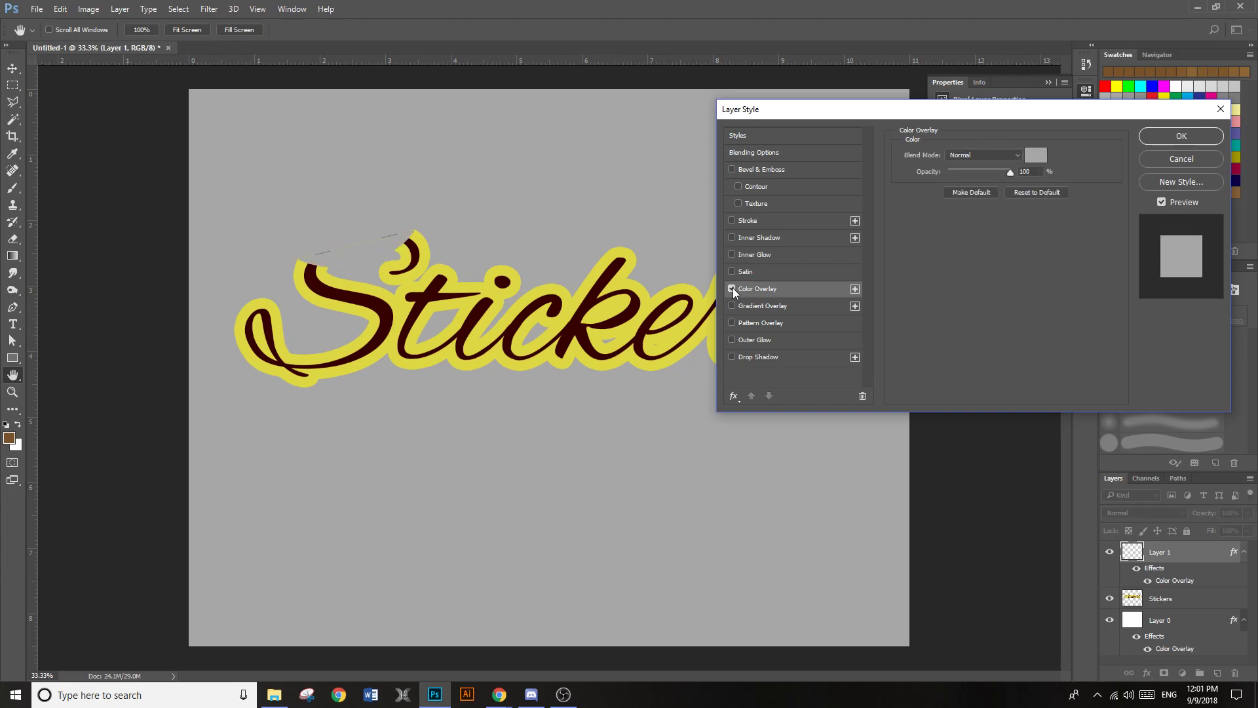
pyautogui.click(1035, 156)
pyautogui.write('ffffff')
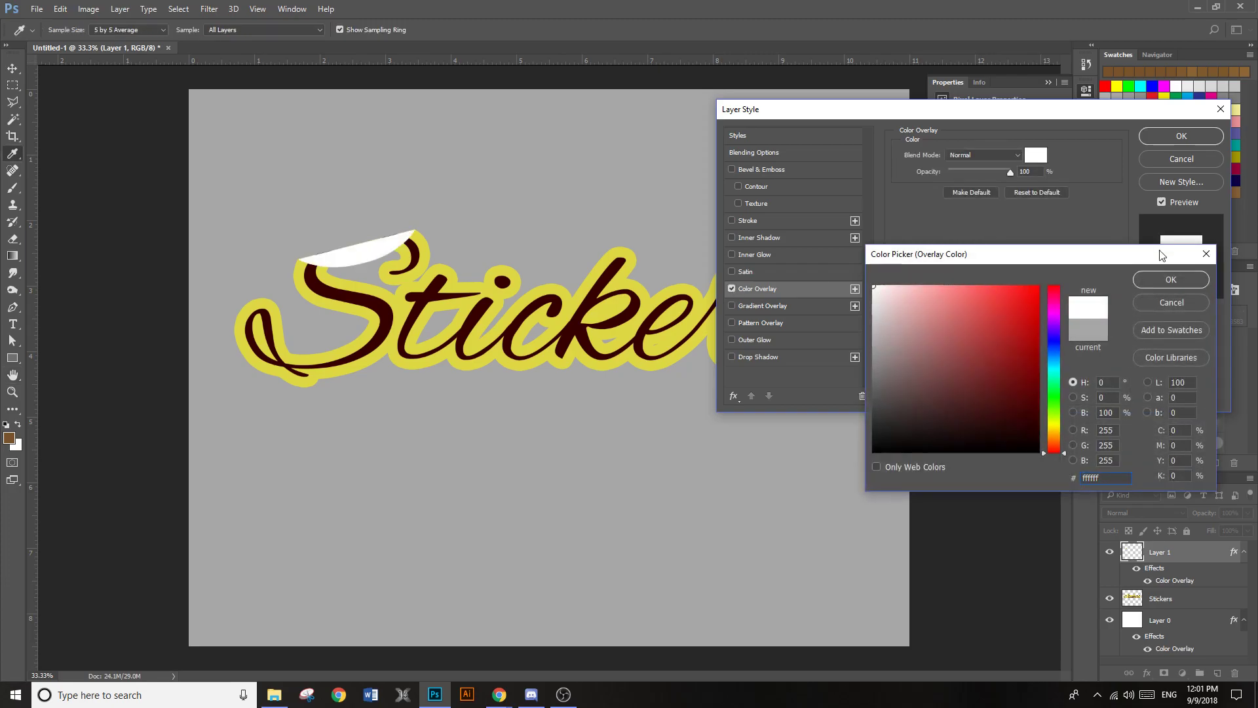
pyautogui.click(1166, 284)
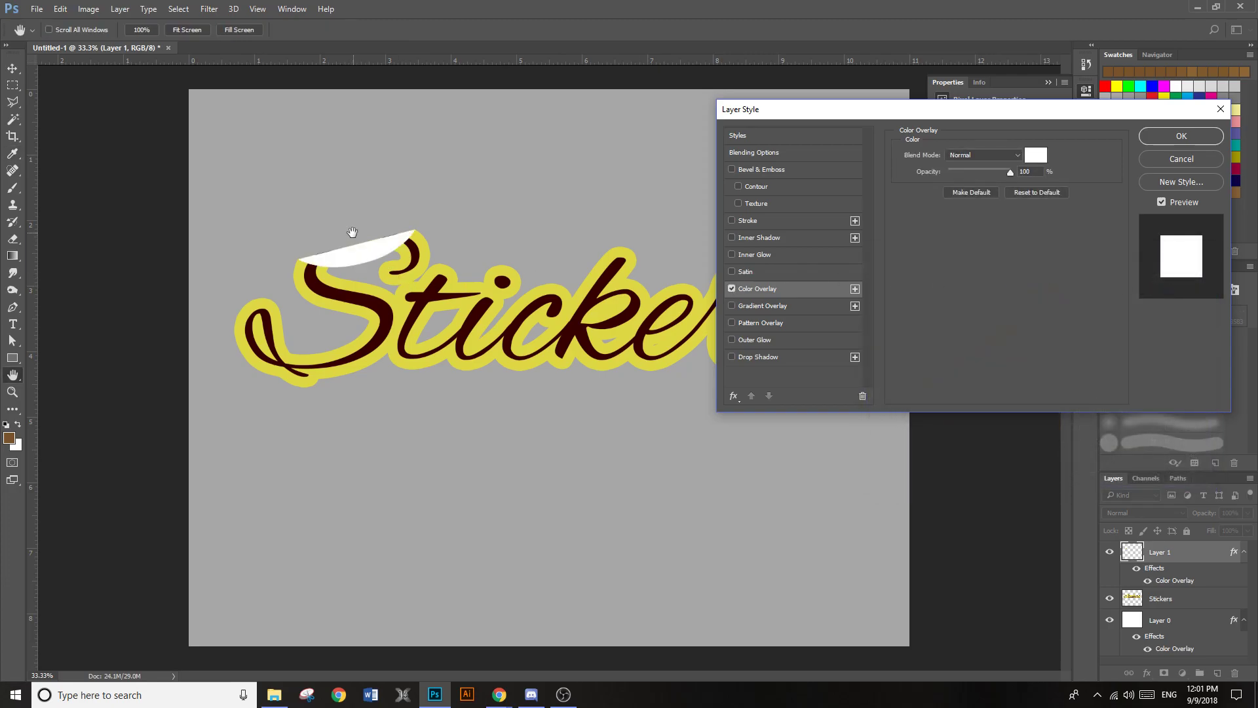
# Add a Satin effect to the folded flap, try different opacity, distance and size values, and reset them to the defaults
pyautogui.click(746, 272)
pyautogui.moveTo(970, 173); pyautogui.dragTo(965, 173)
pyautogui.moveTo(1003, 213); pyautogui.dragTo(968, 226)
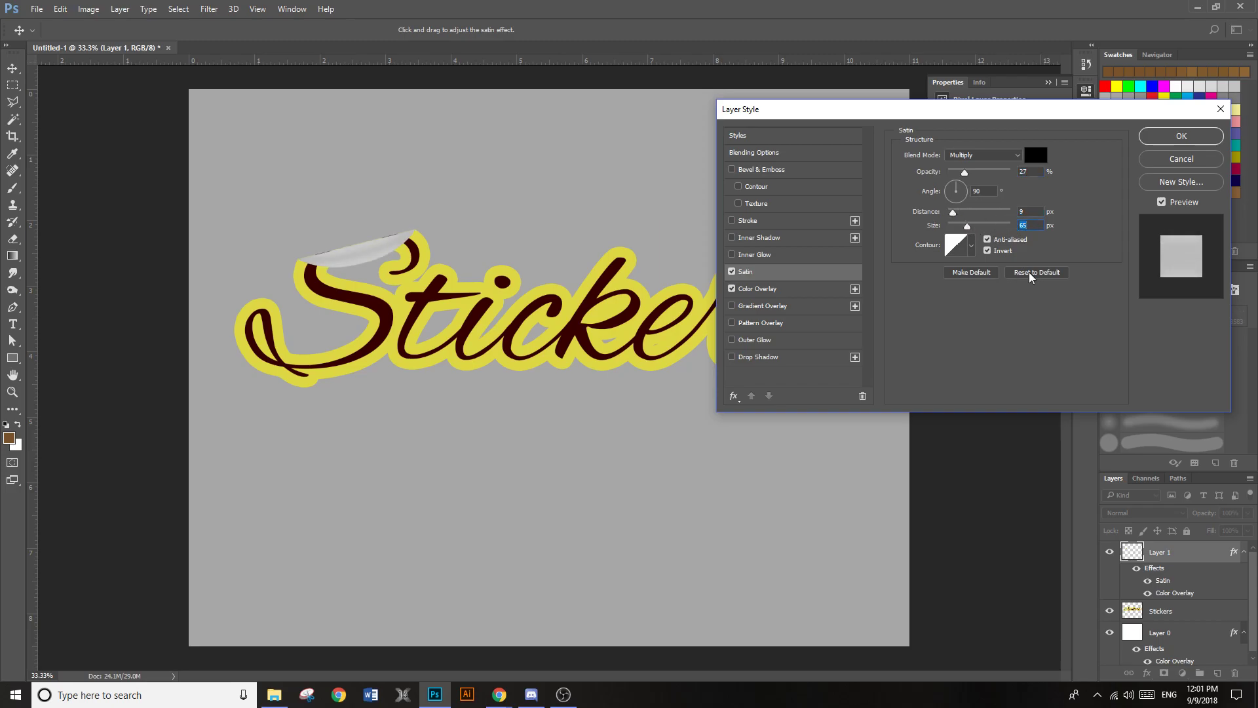
pyautogui.click(1029, 273)
# Give the flap's Satin effect the arch-shaped contour, 31% opacity, 57 px distance and 101 px size
pyautogui.click(971, 246)
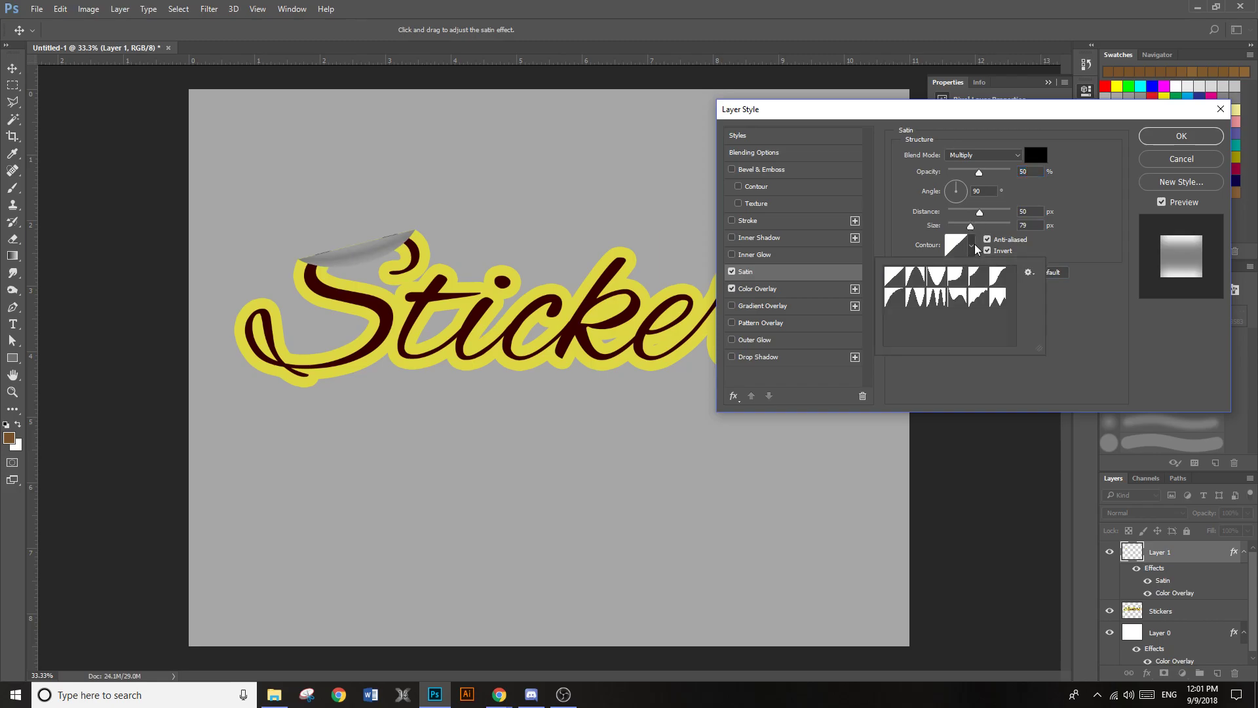
pyautogui.click(915, 279)
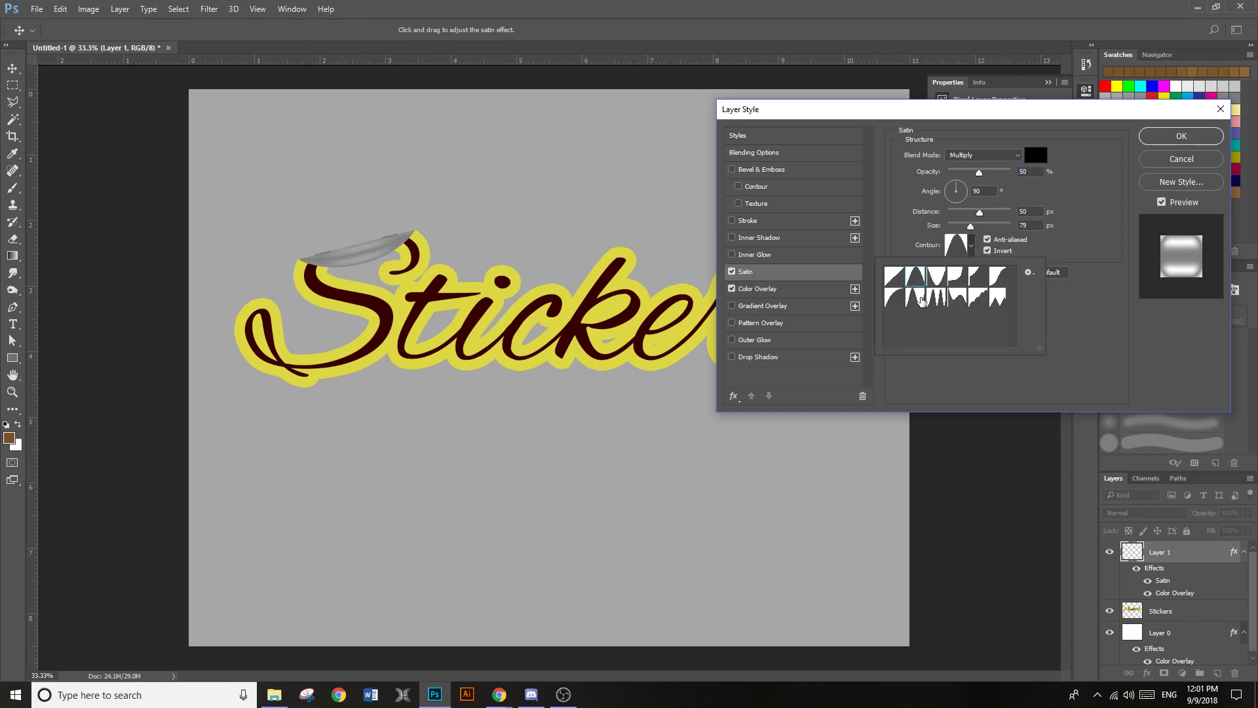
pyautogui.click(896, 300)
pyautogui.click(910, 285)
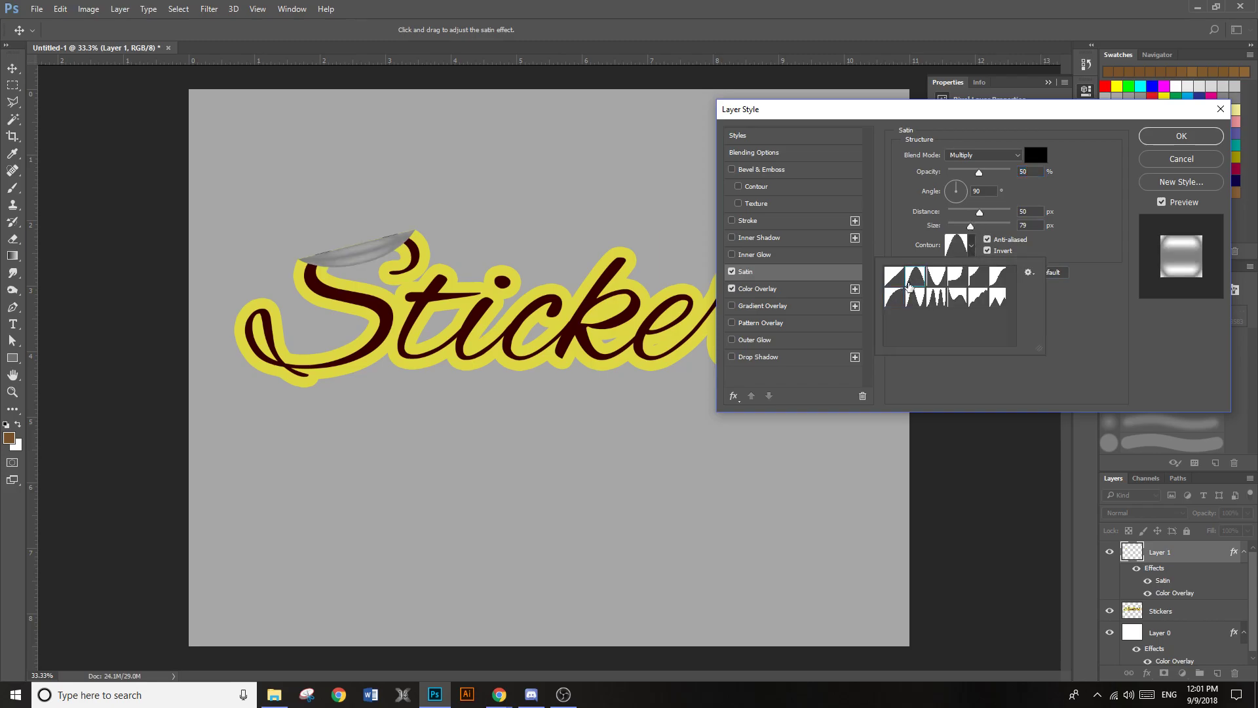
pyautogui.click(979, 214)
pyautogui.moveTo(979, 213); pyautogui.dragTo(968, 173)
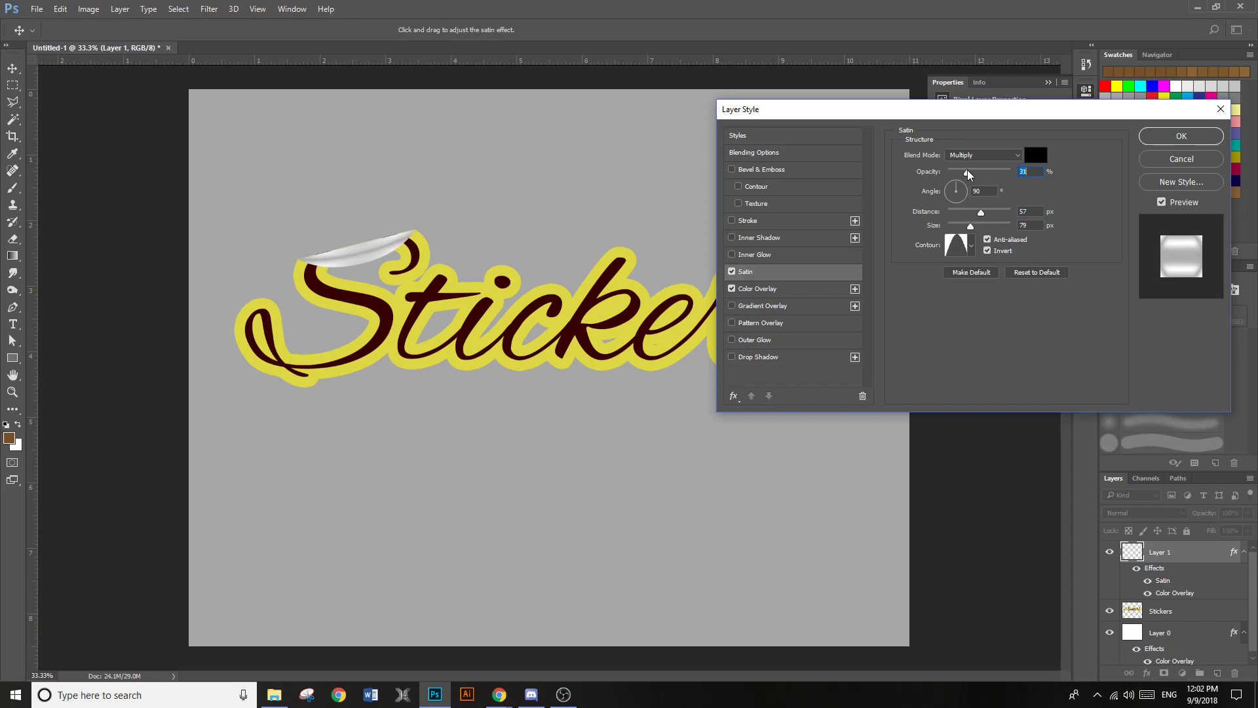
pyautogui.moveTo(971, 228); pyautogui.dragTo(976, 226)
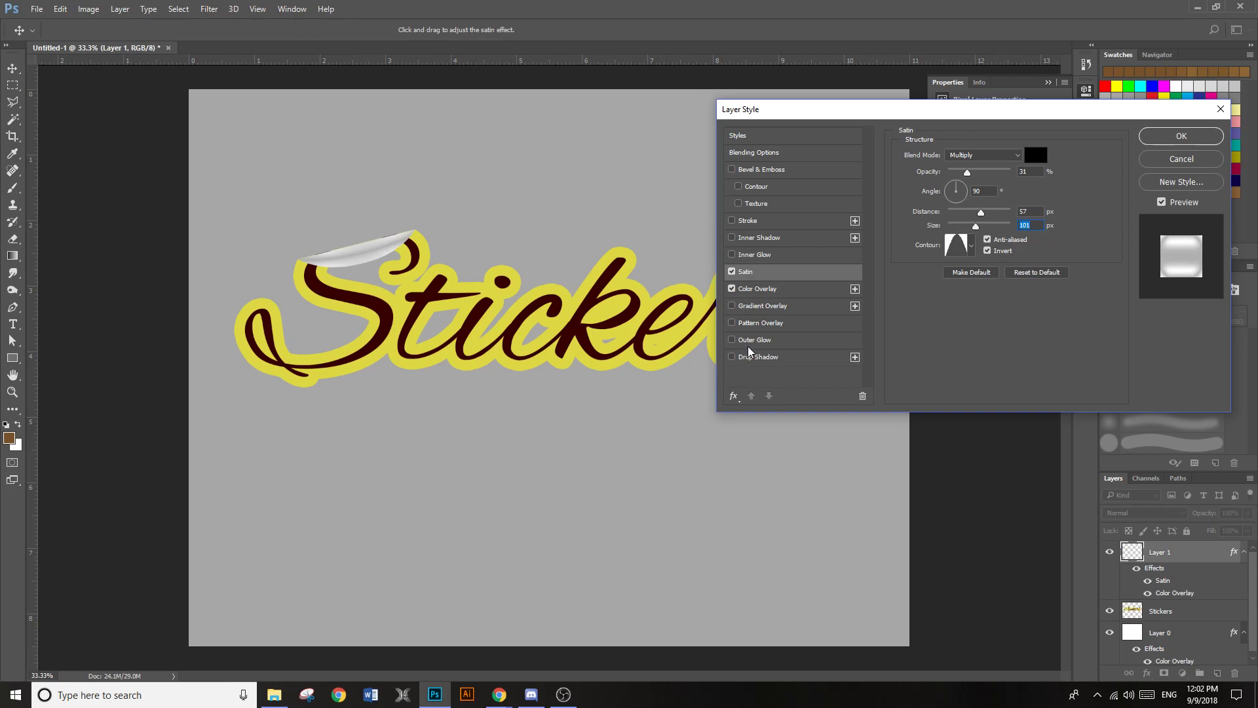
# Add a Drop Shadow close beneath the flap, fine-tune its distance, size and spread, and apply the layer style
pyautogui.click(777, 358)
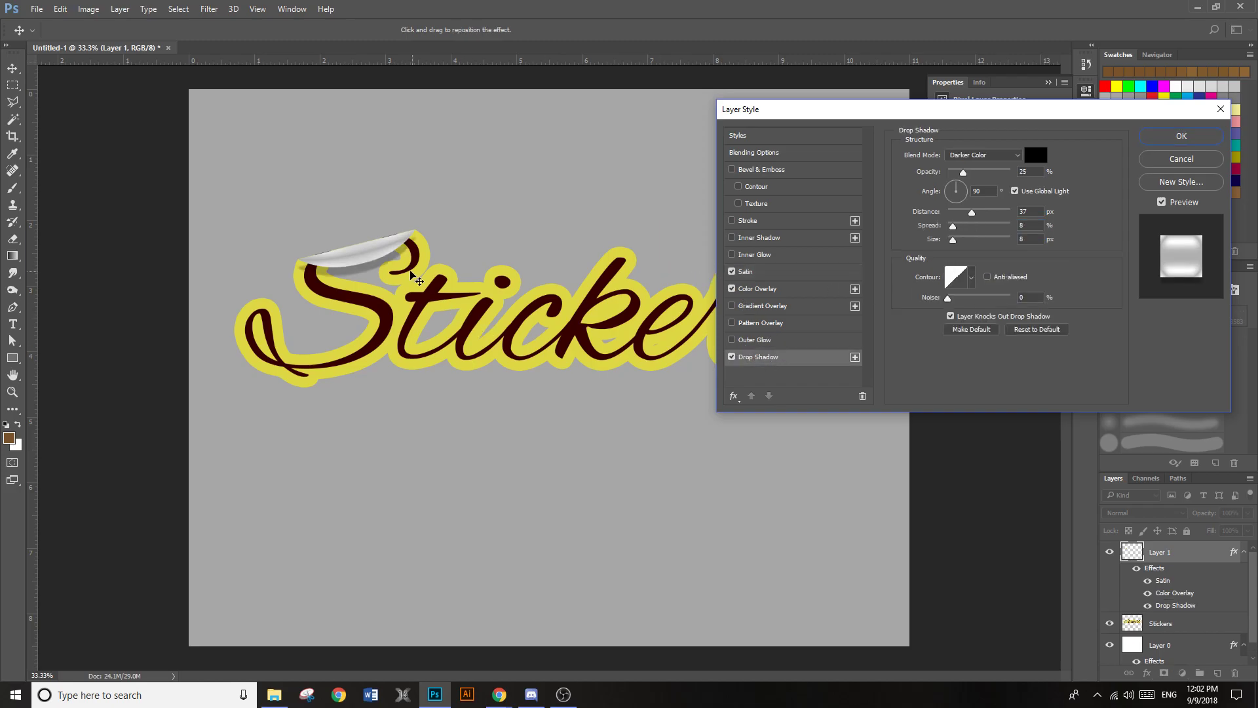
pyautogui.moveTo(365, 275); pyautogui.dragTo(385, 276)
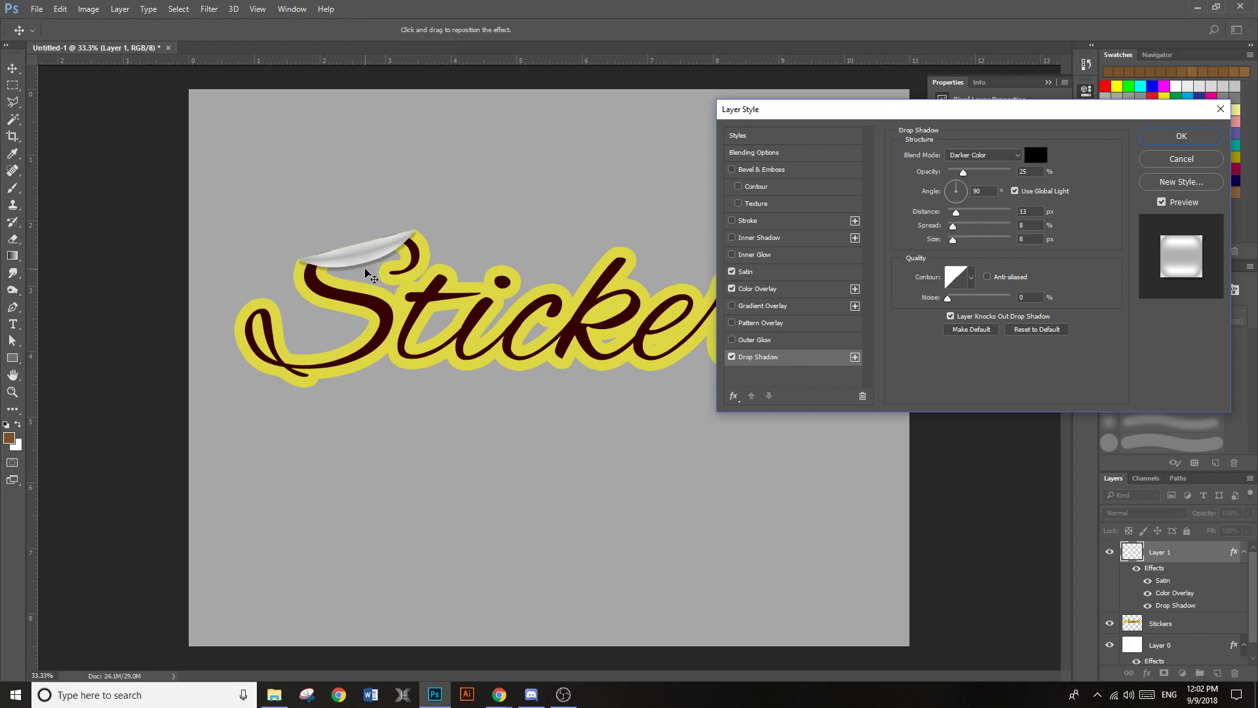
pyautogui.moveTo(961, 242); pyautogui.dragTo(959, 241)
pyautogui.moveTo(954, 227); pyautogui.dragTo(956, 213)
pyautogui.click(1180, 136)
# Nudge the folded flap up slightly so it covers the dark slivers of lettering along the cut edge
pyautogui.scroll(5, 344, 238)
pyautogui.scroll(5, 409, 269)
pyautogui.rightClick(345, 269)
pyautogui.click(369, 276)
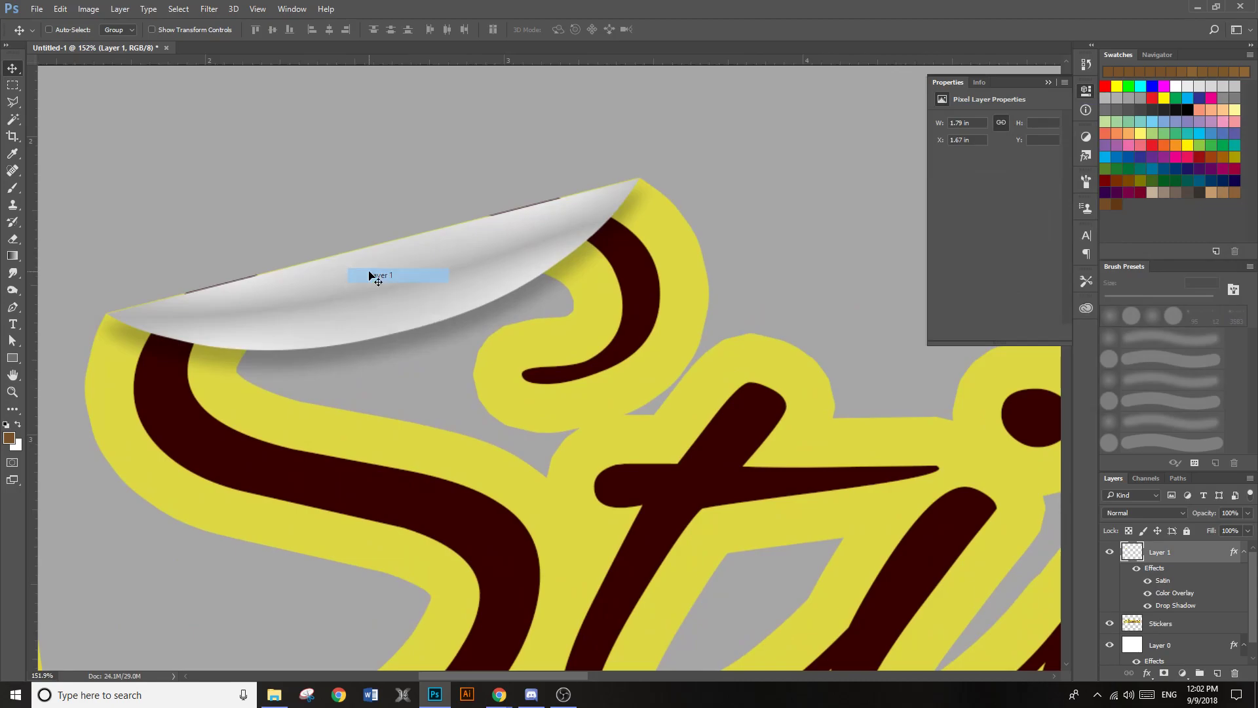
pyautogui.click(361, 278)
pyautogui.press('Up')
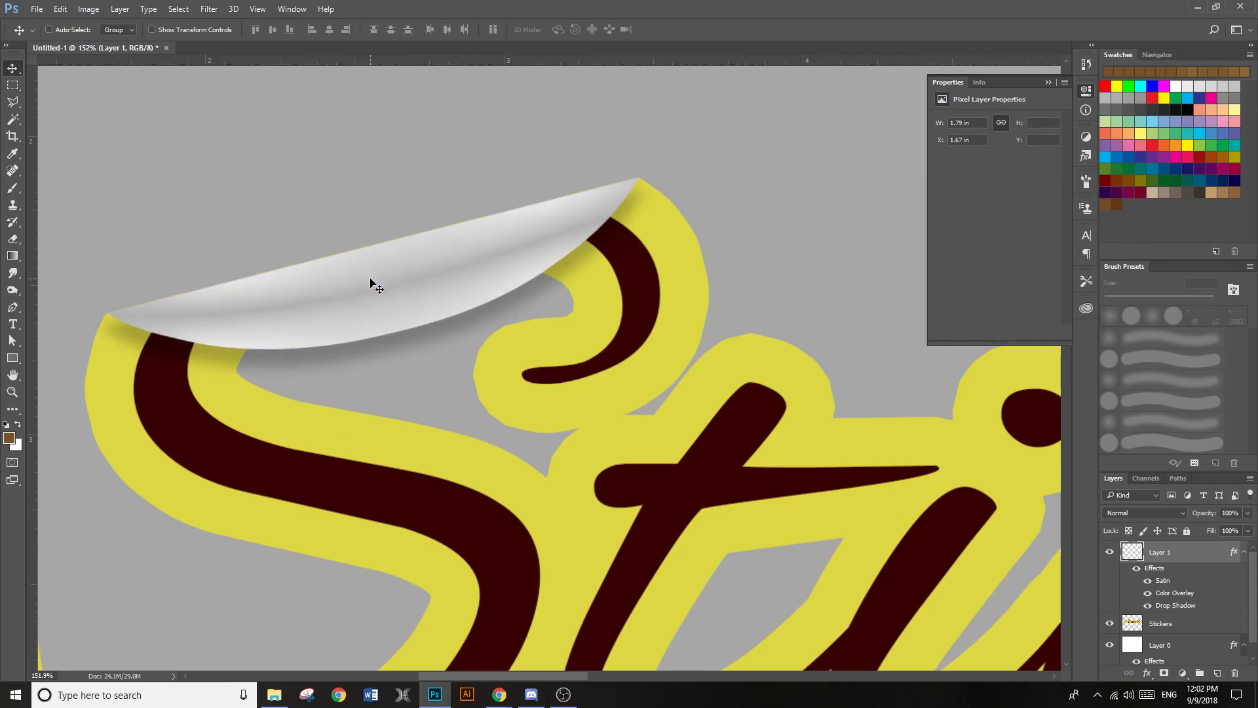
pyautogui.scroll(-8, 406, 377)
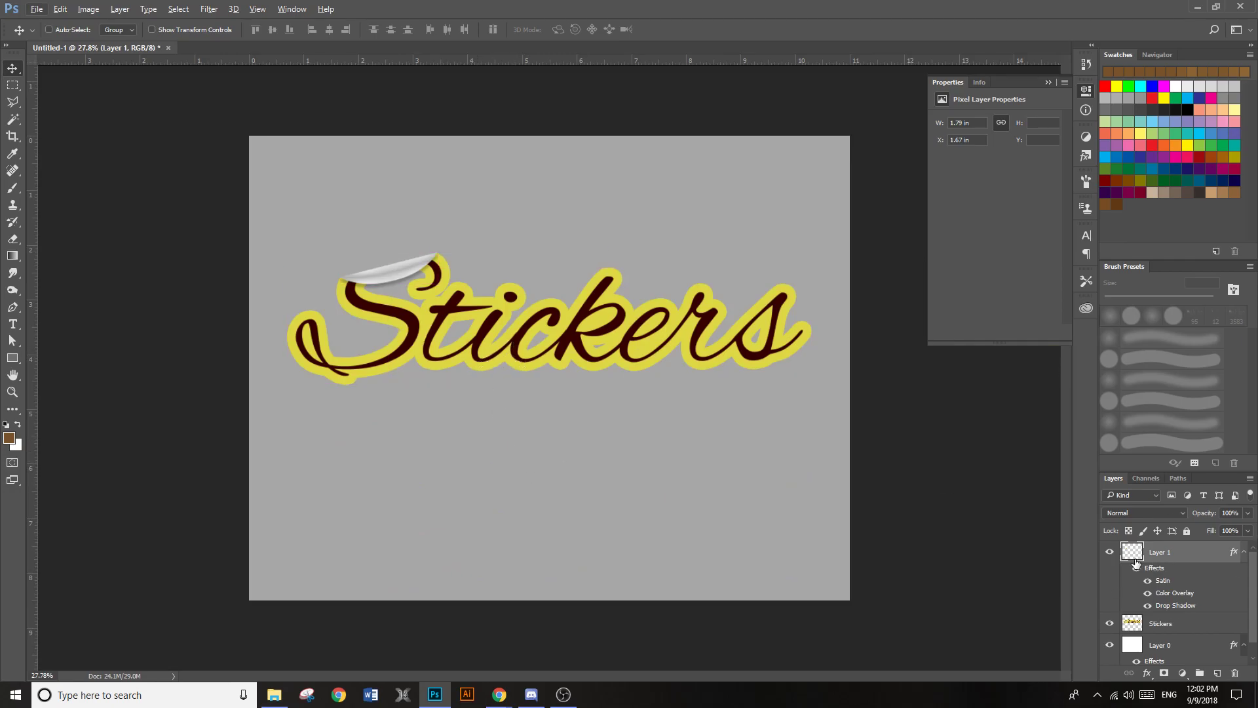
# Try moving the folded flap on its own above the lettering, and undo the move
pyautogui.moveTo(372, 266); pyautogui.dragTo(370, 219)
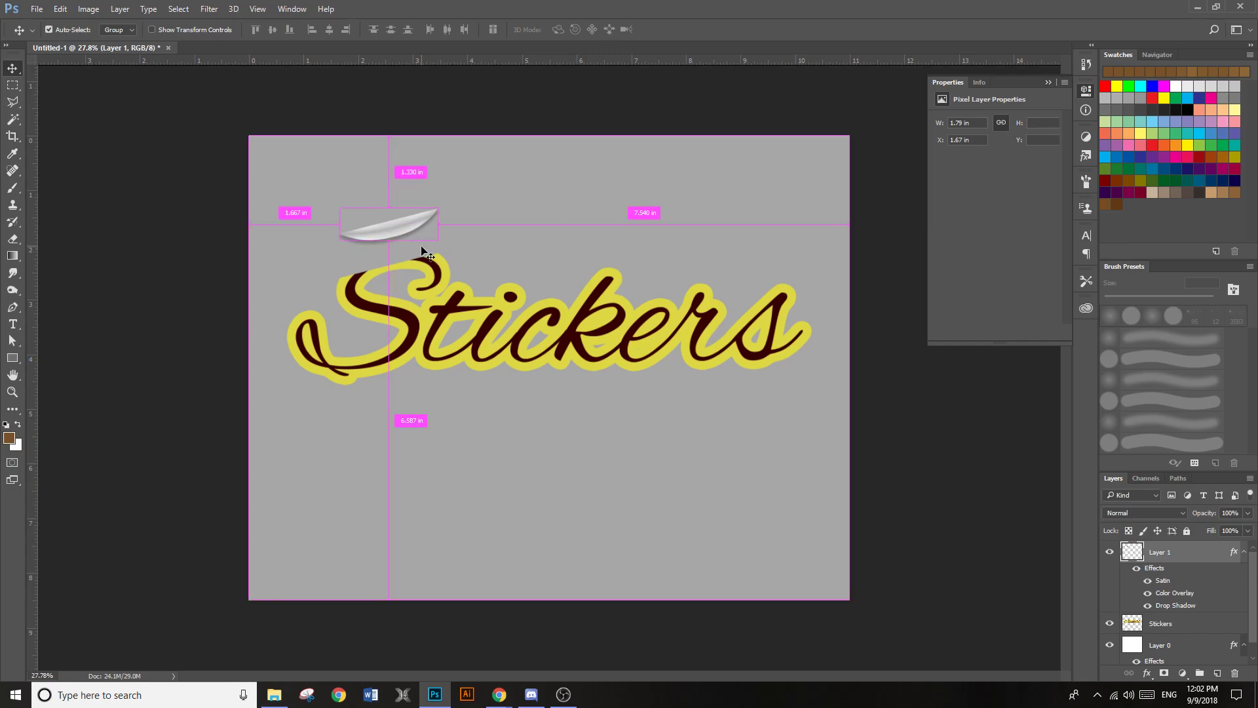
pyautogui.hotkey('ctrl', 'z')
pyautogui.scroll(2, 514, 430)
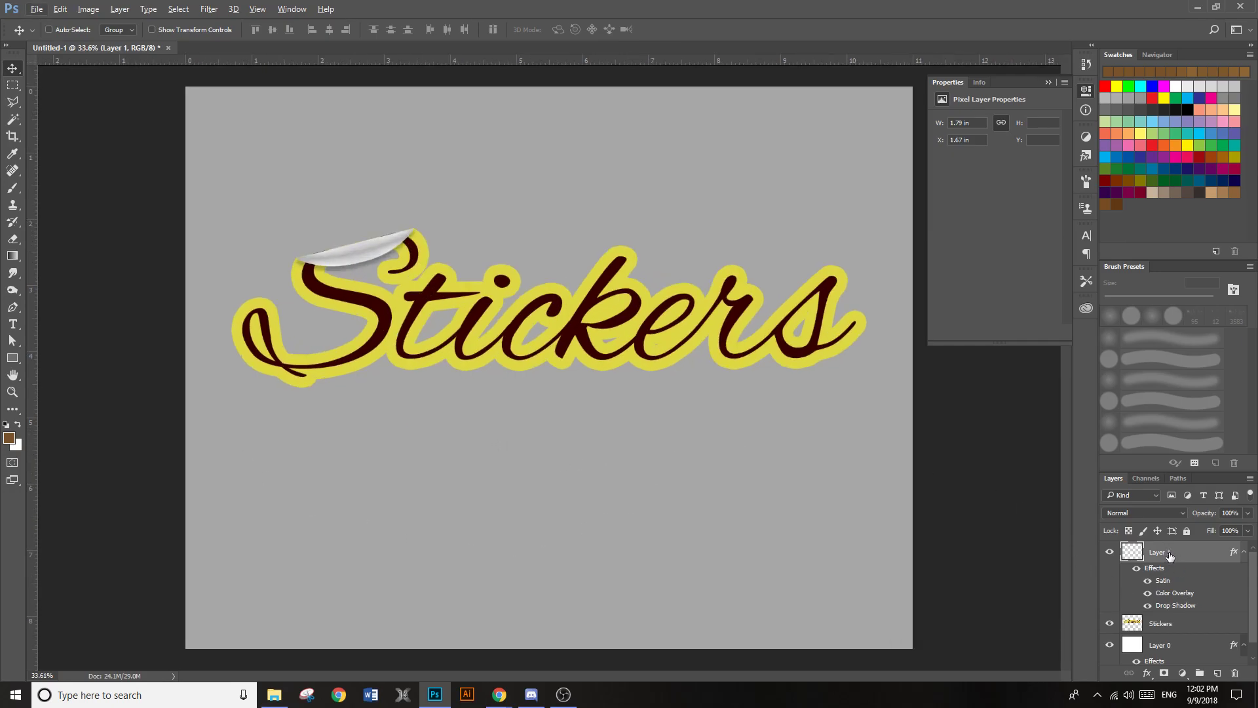
# Link the flap's layer with the "Stickers" layer and move both together toward the top of the canvas
pyautogui.keyDown('shift'); pyautogui.click(1193, 623); pyautogui.keyUp('shift')
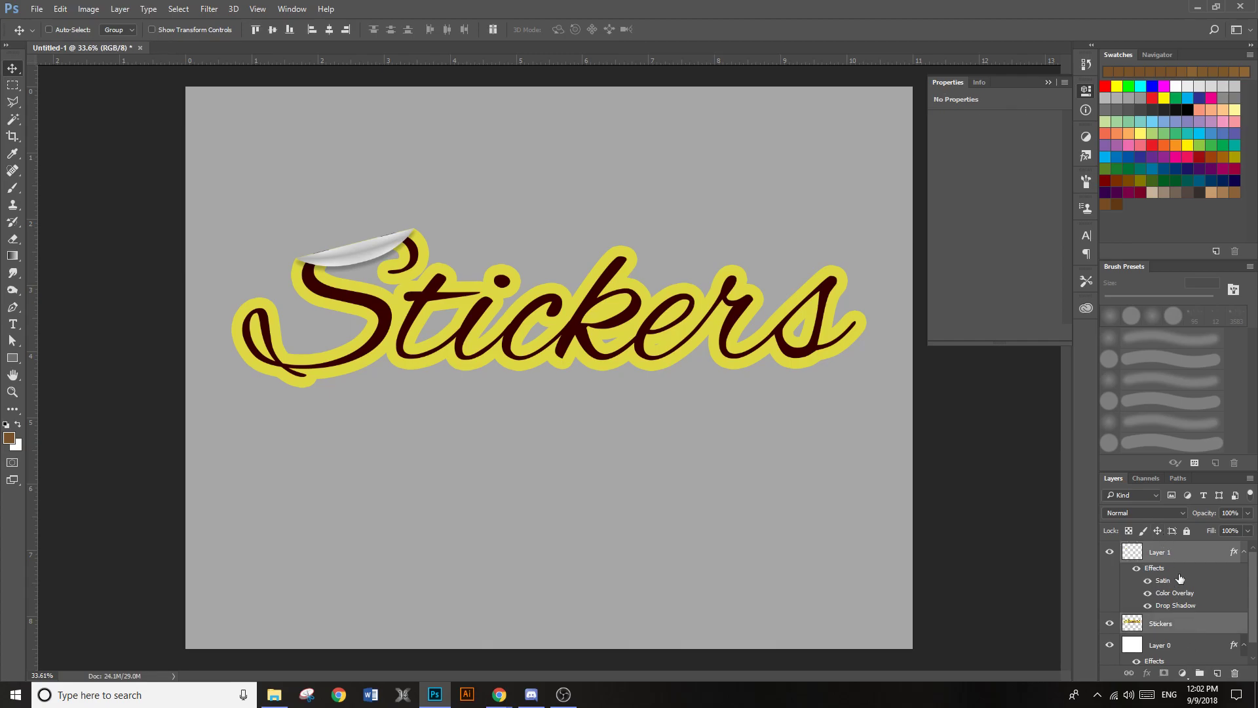
pyautogui.rightClick(1182, 619)
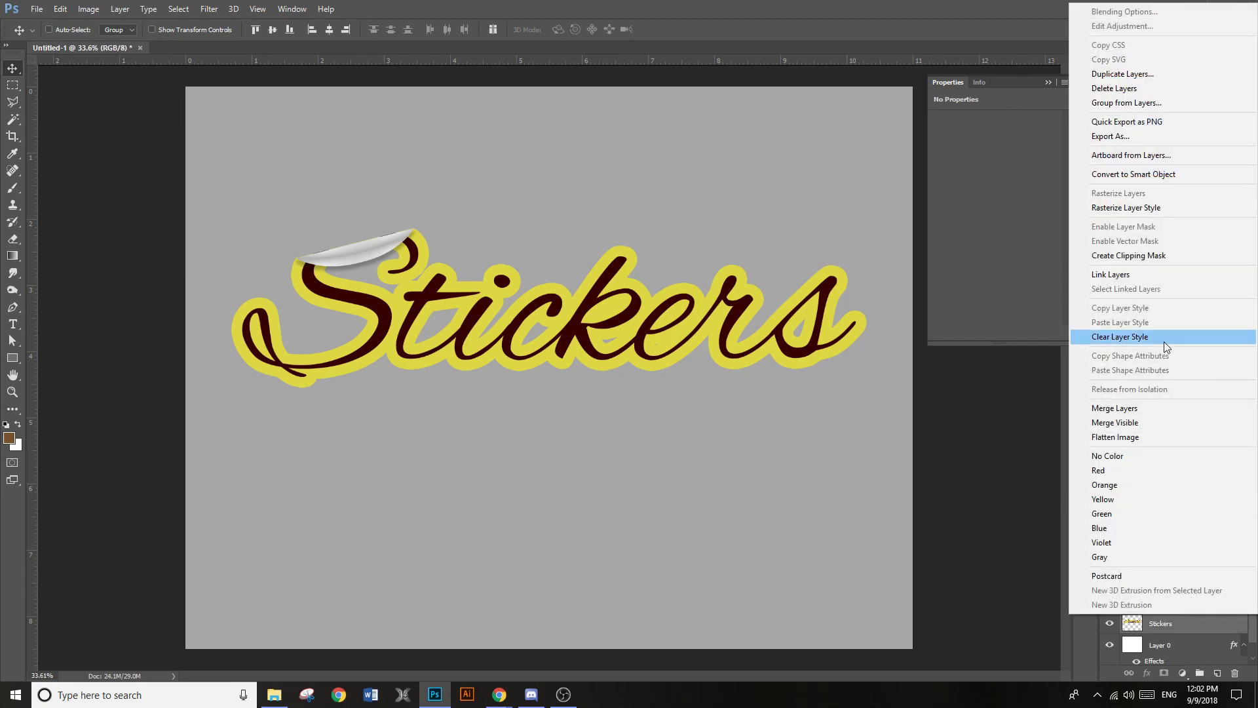
pyautogui.click(1137, 274)
pyautogui.moveTo(675, 335); pyautogui.dragTo(673, 229)
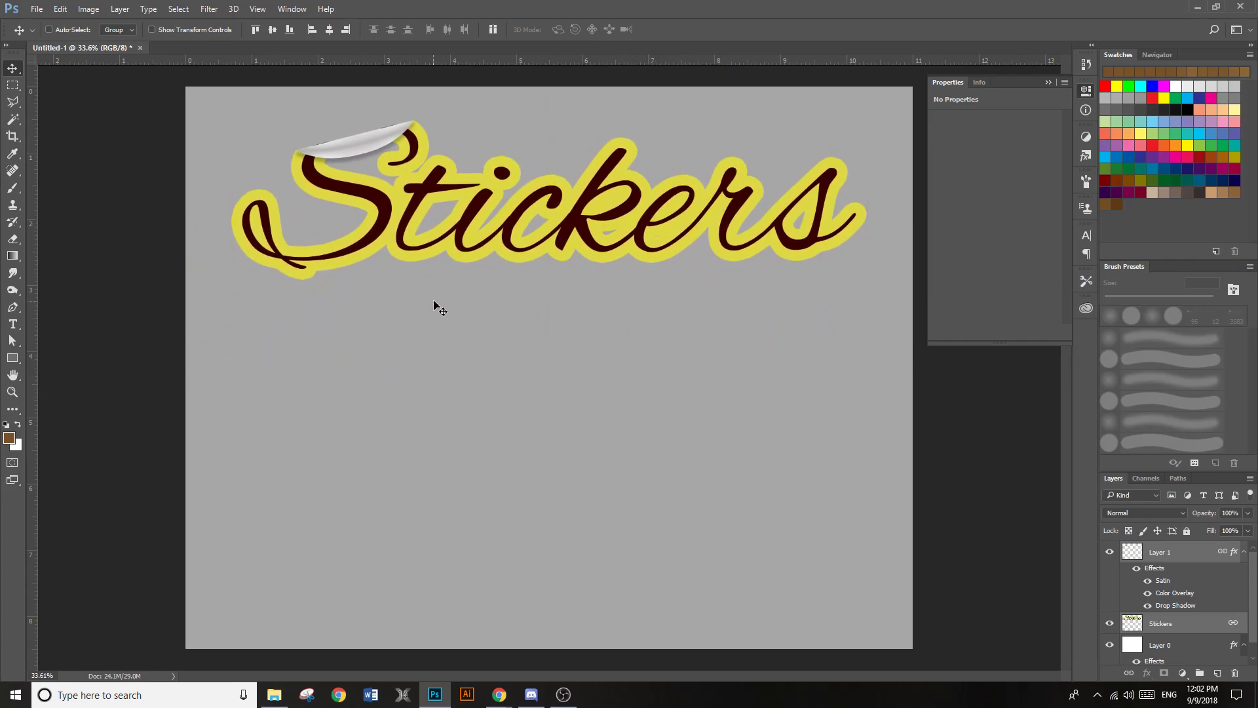
pyautogui.scroll(-2, 449, 295)
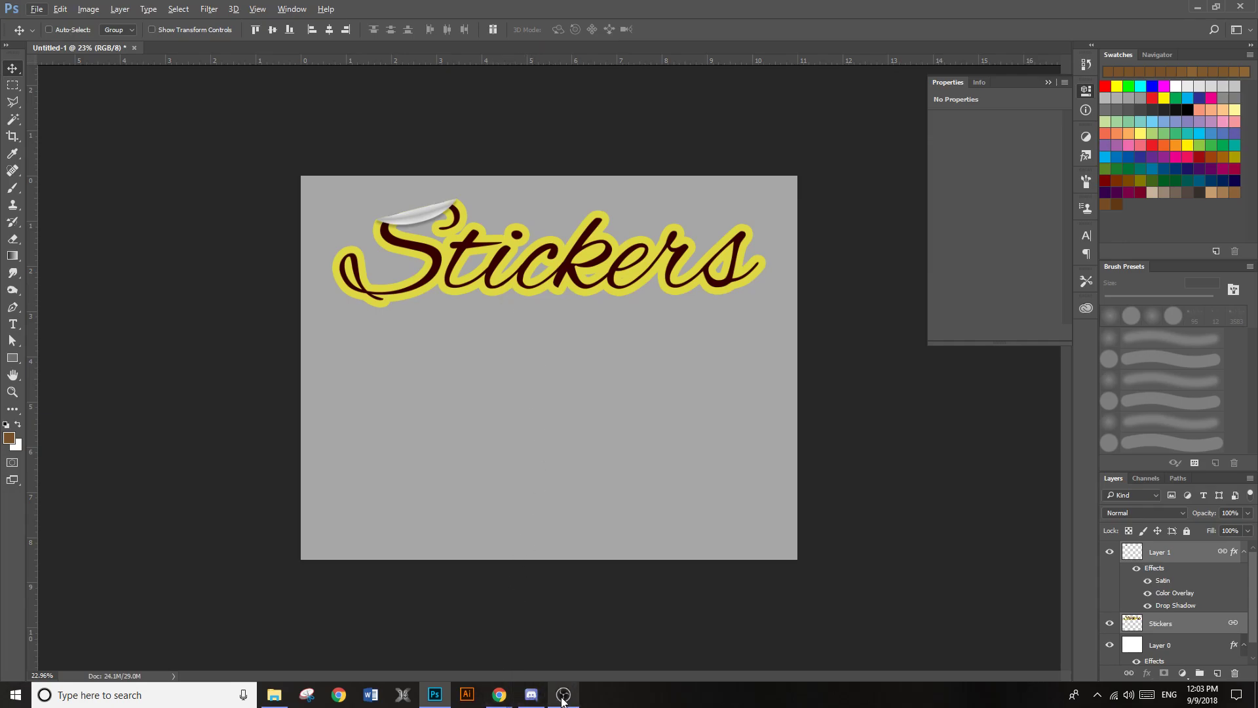
# Switch to Chrome and search Google Images for "harry potter cartoon"
pyautogui.moveTo(499, 702)
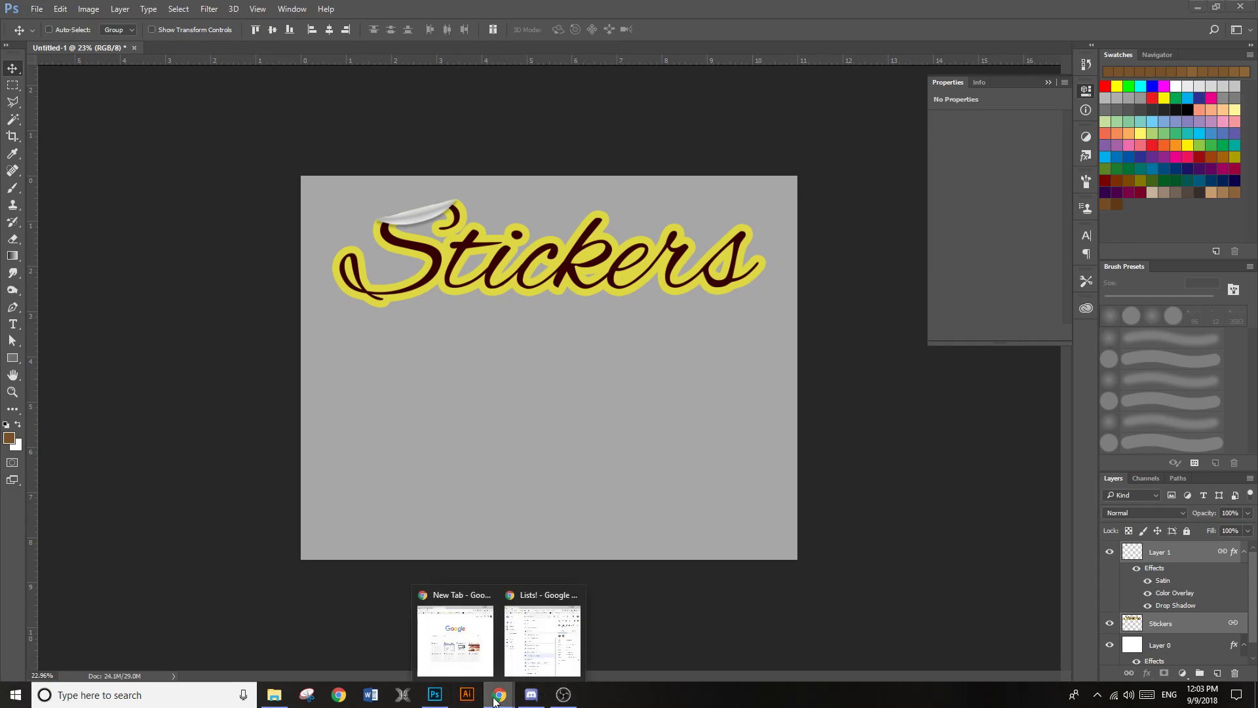
pyautogui.click(453, 632)
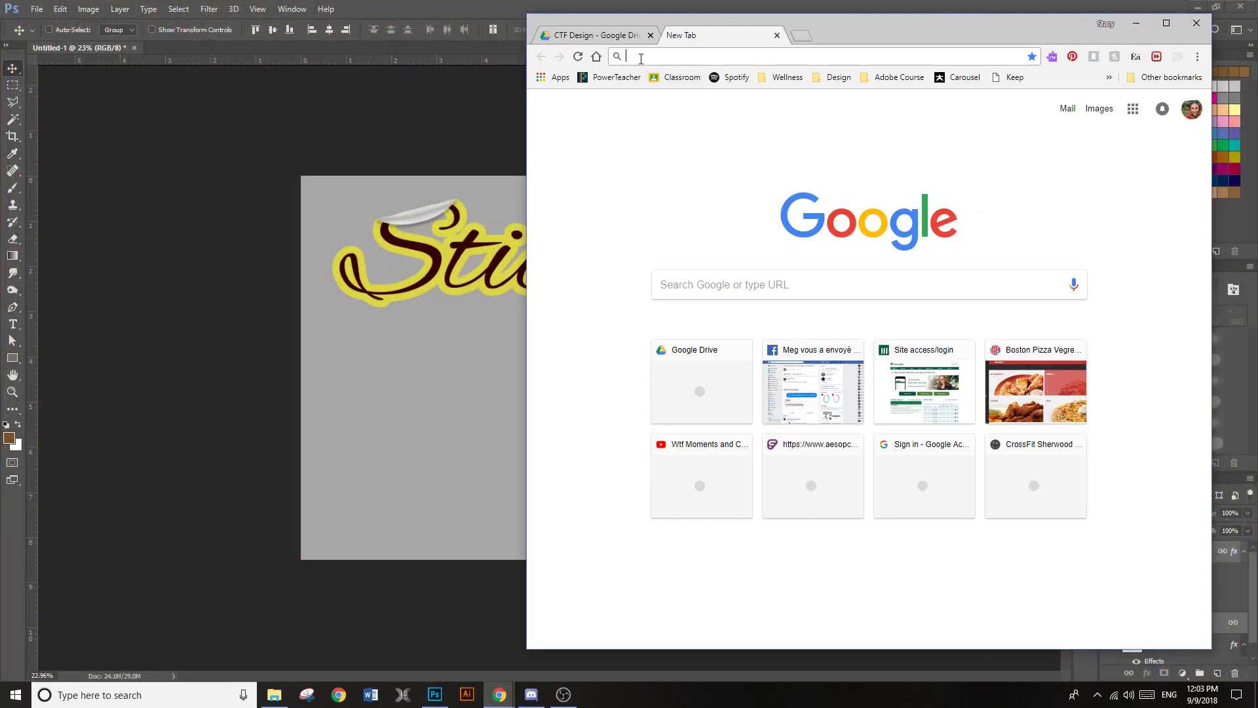
pyautogui.write('harry potter')
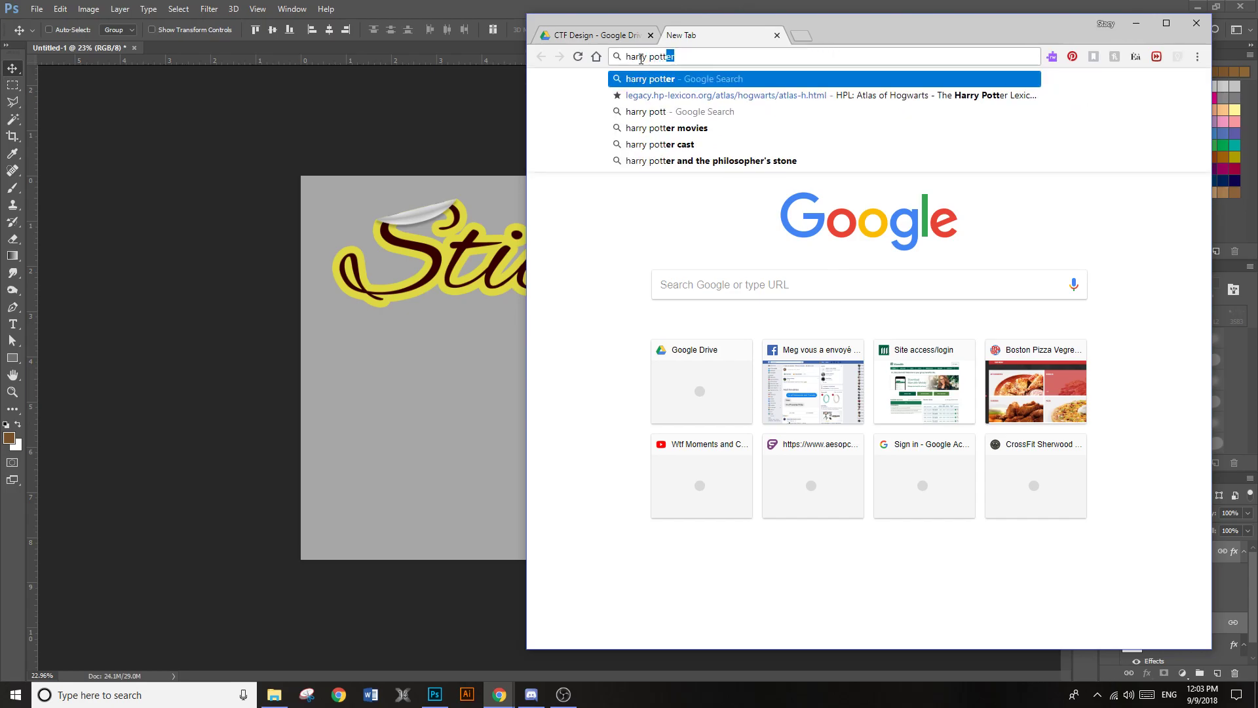
pyautogui.press('Return')
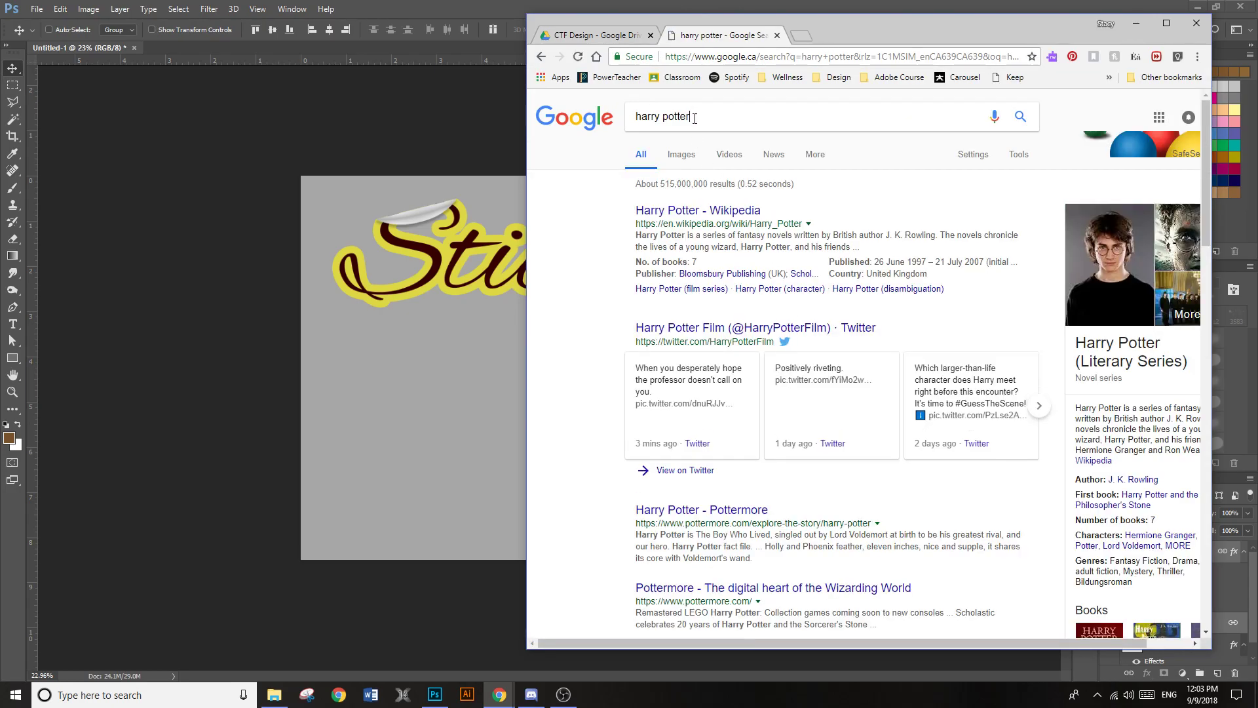
pyautogui.click(694, 119)
pyautogui.write('cartoon')
pyautogui.press('Return')
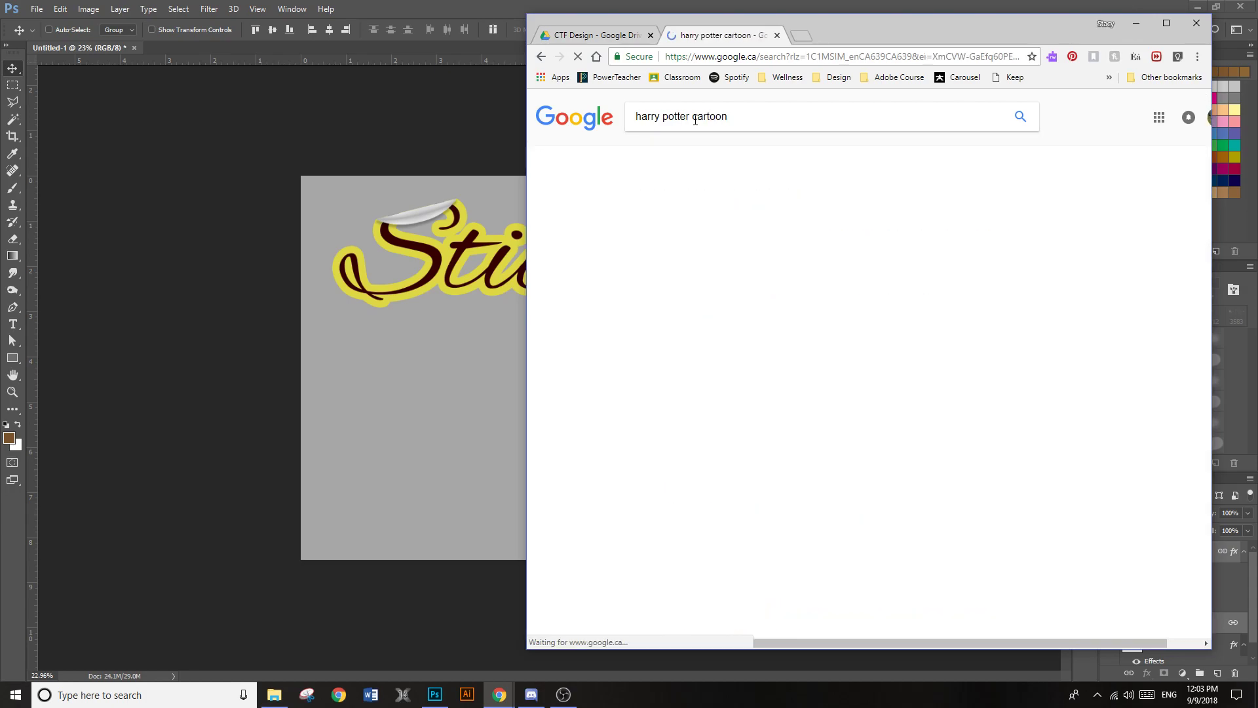
pyautogui.click(681, 156)
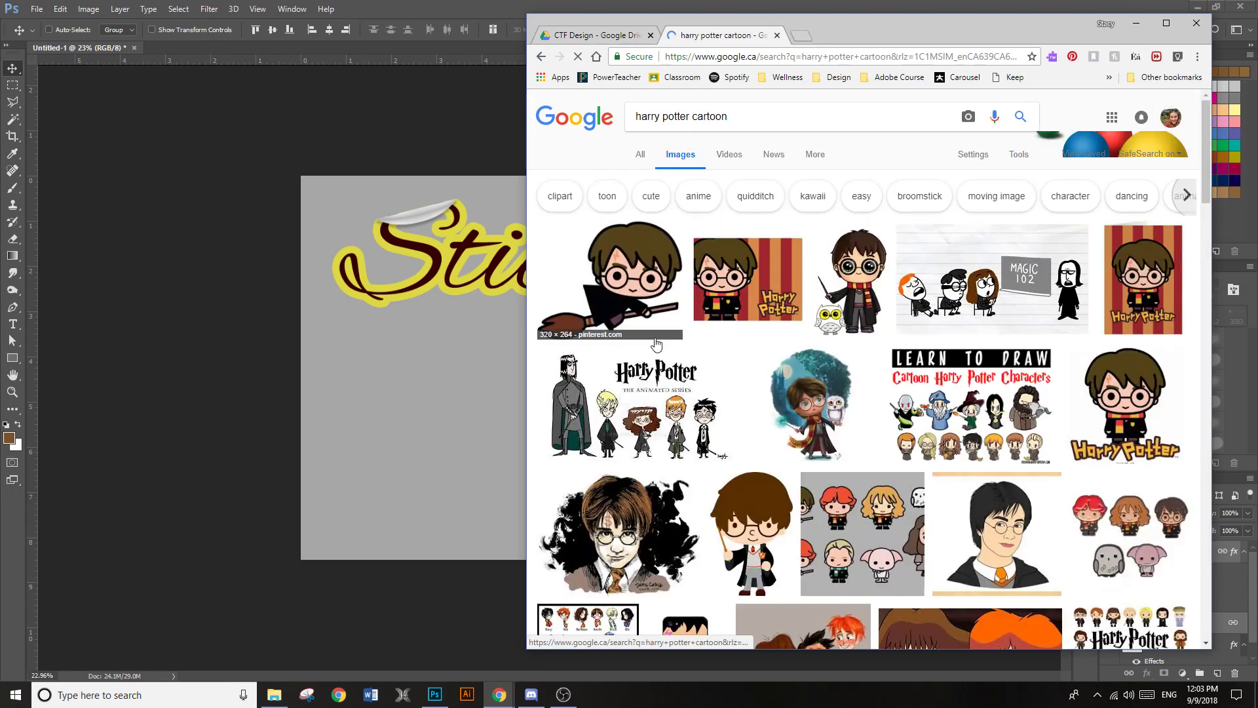
# Copy the 320 × 264 broomstick cartoon image, paste it into the Photoshop document, and undo the paste
pyautogui.click(646, 272)
pyautogui.rightClick(741, 377)
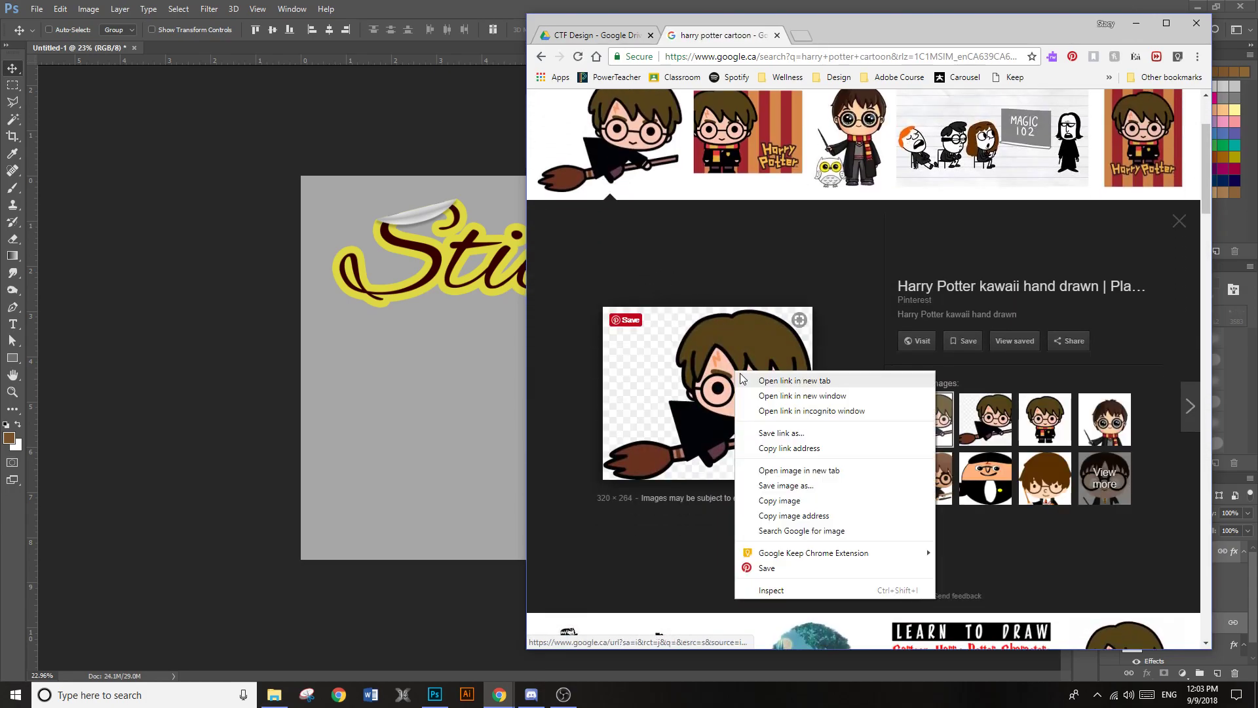
pyautogui.click(802, 501)
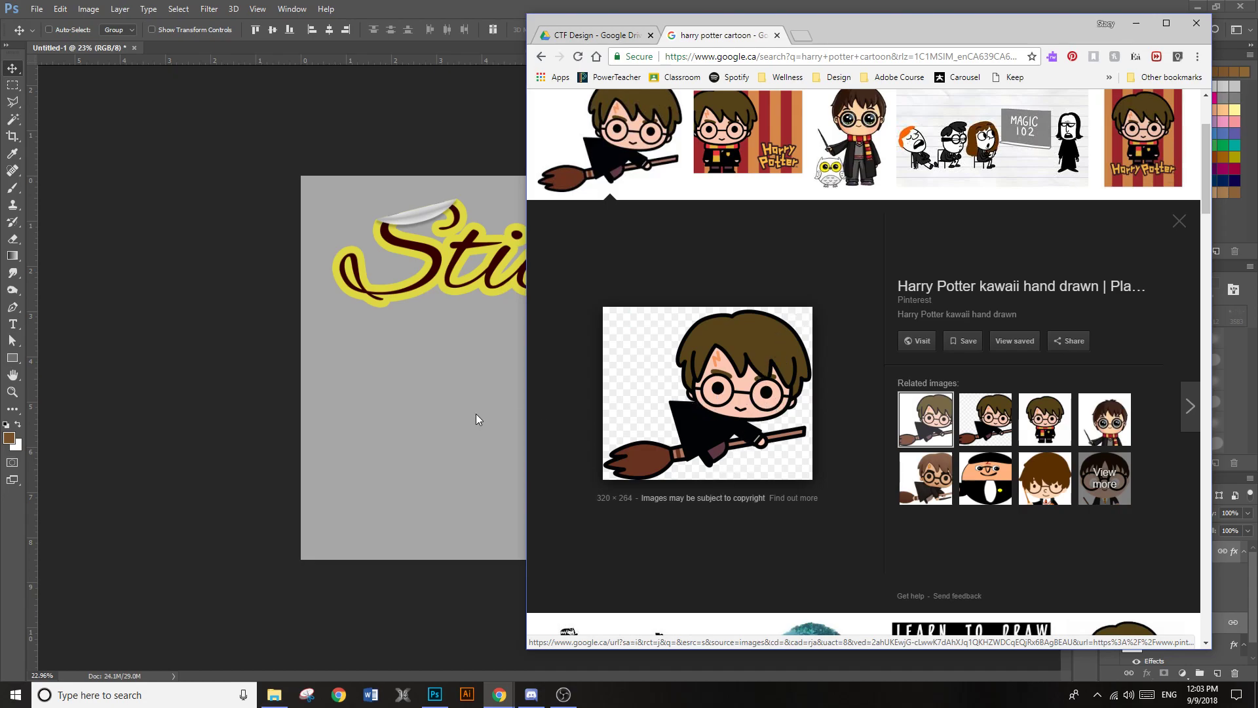
pyautogui.click(446, 431)
pyautogui.hotkey('ctrl', 'v')
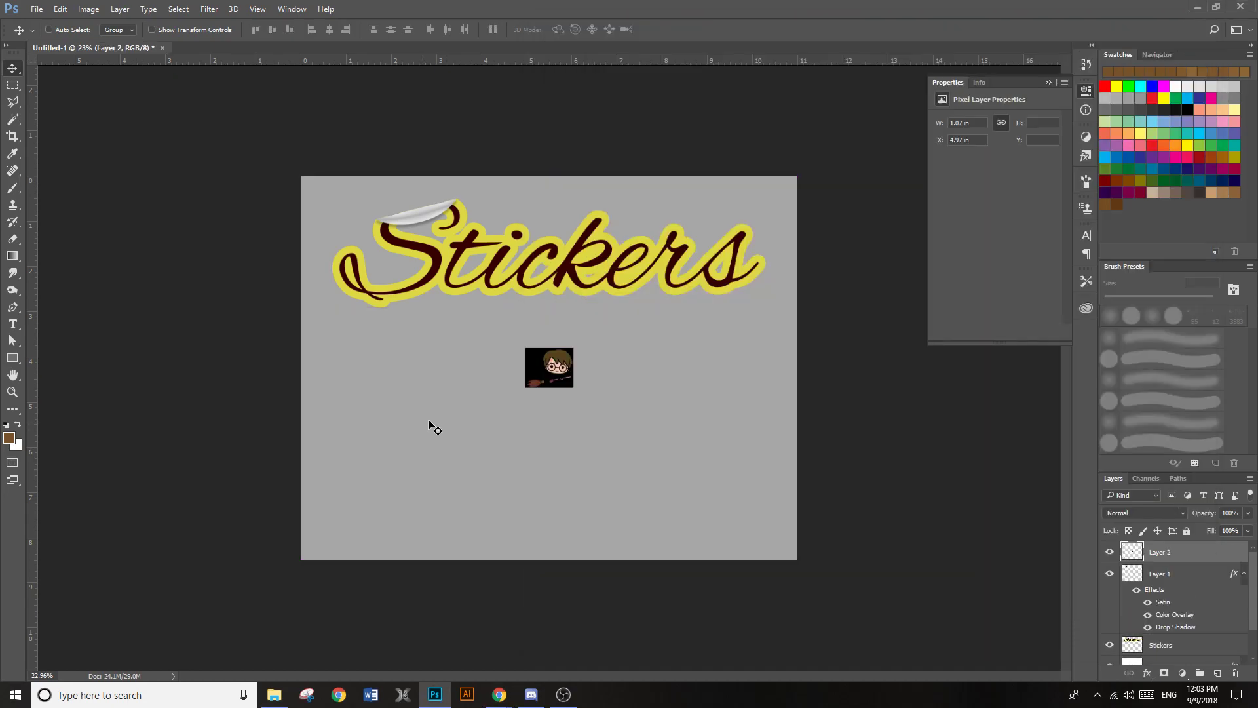
pyautogui.hotkey('ctrl', 'z')
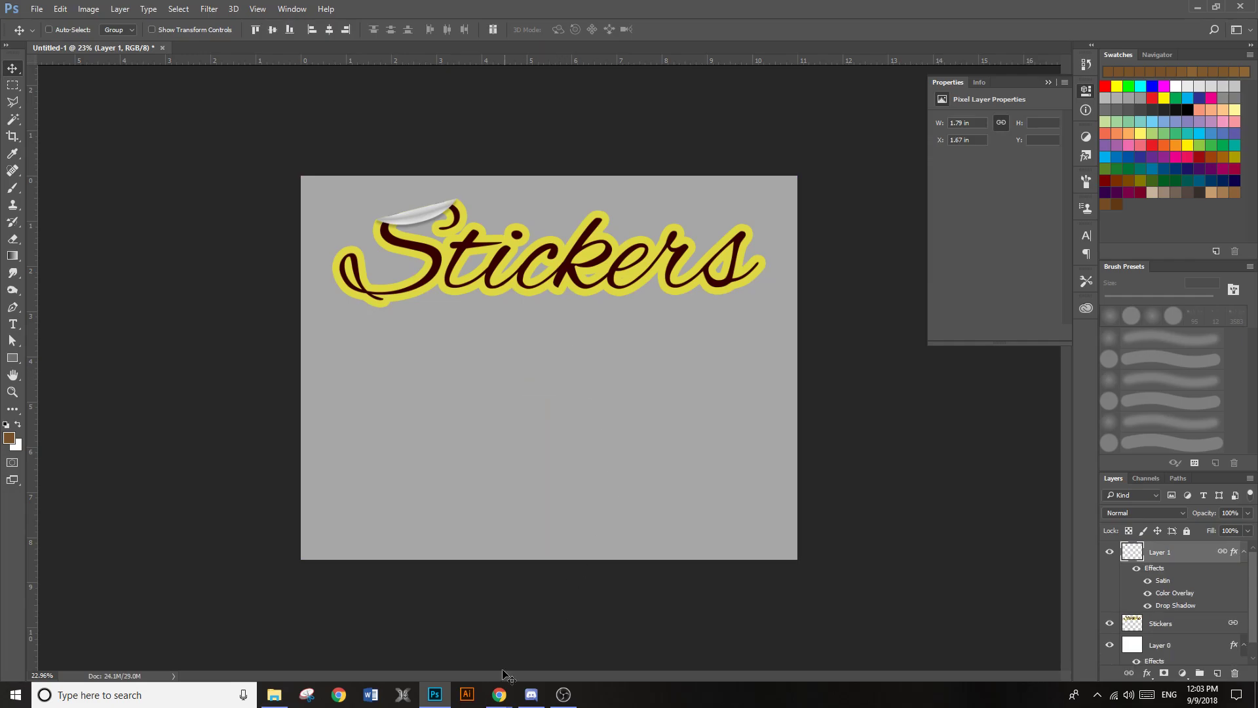
# Return to Chrome, open the larger 900 × 540 version of the broomstick cartoon, and save it as a JPEG in Pictures
pyautogui.moveTo(491, 701)
pyautogui.click(454, 629)
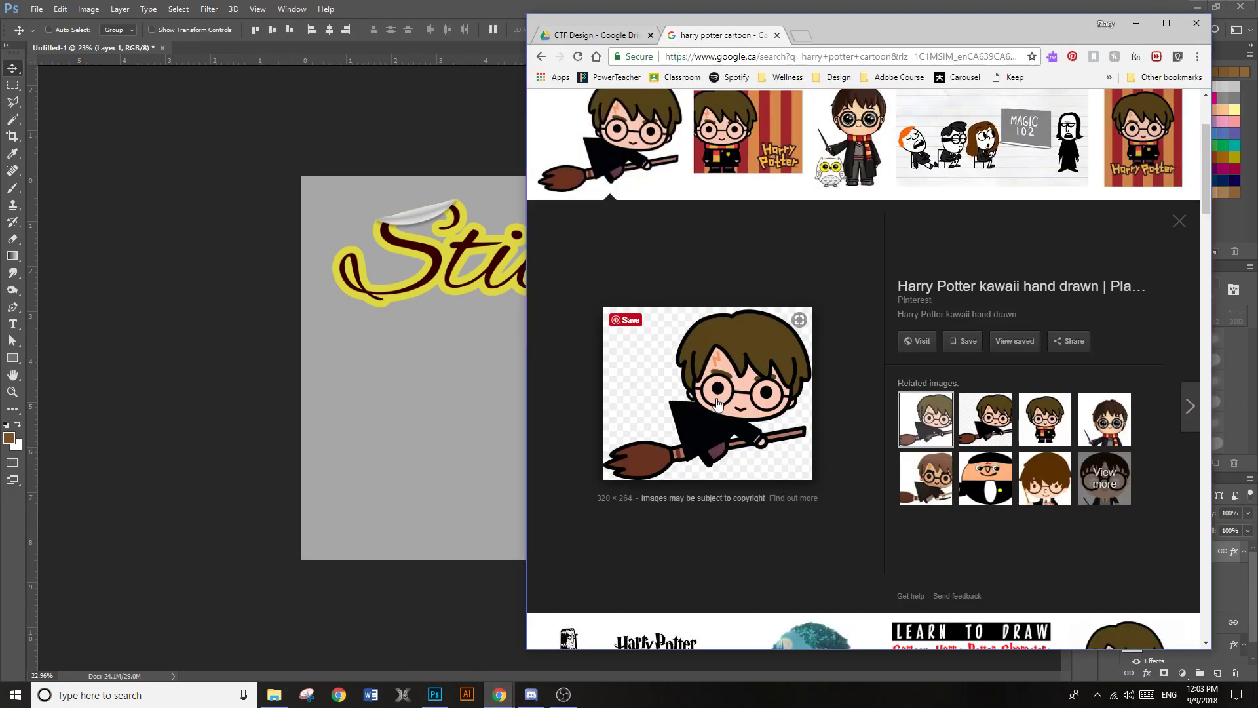
pyautogui.scroll(-1, 713, 411)
pyautogui.click(973, 364)
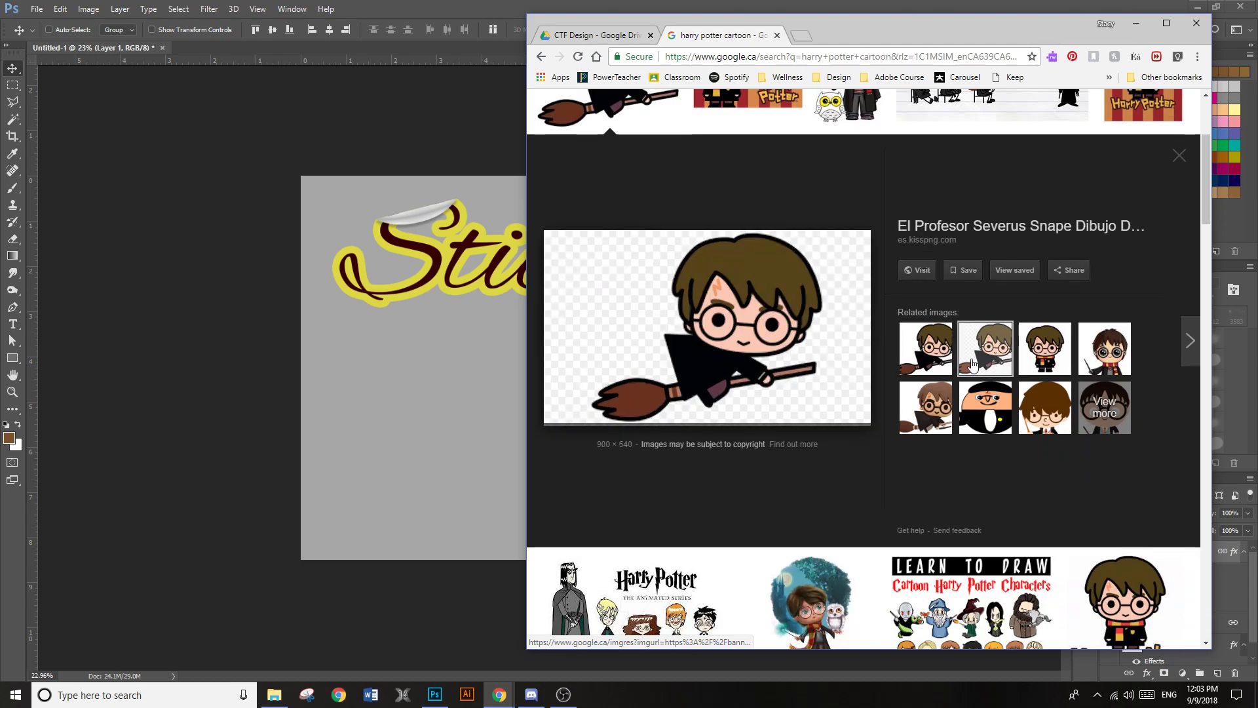
pyautogui.rightClick(741, 327)
pyautogui.click(803, 449)
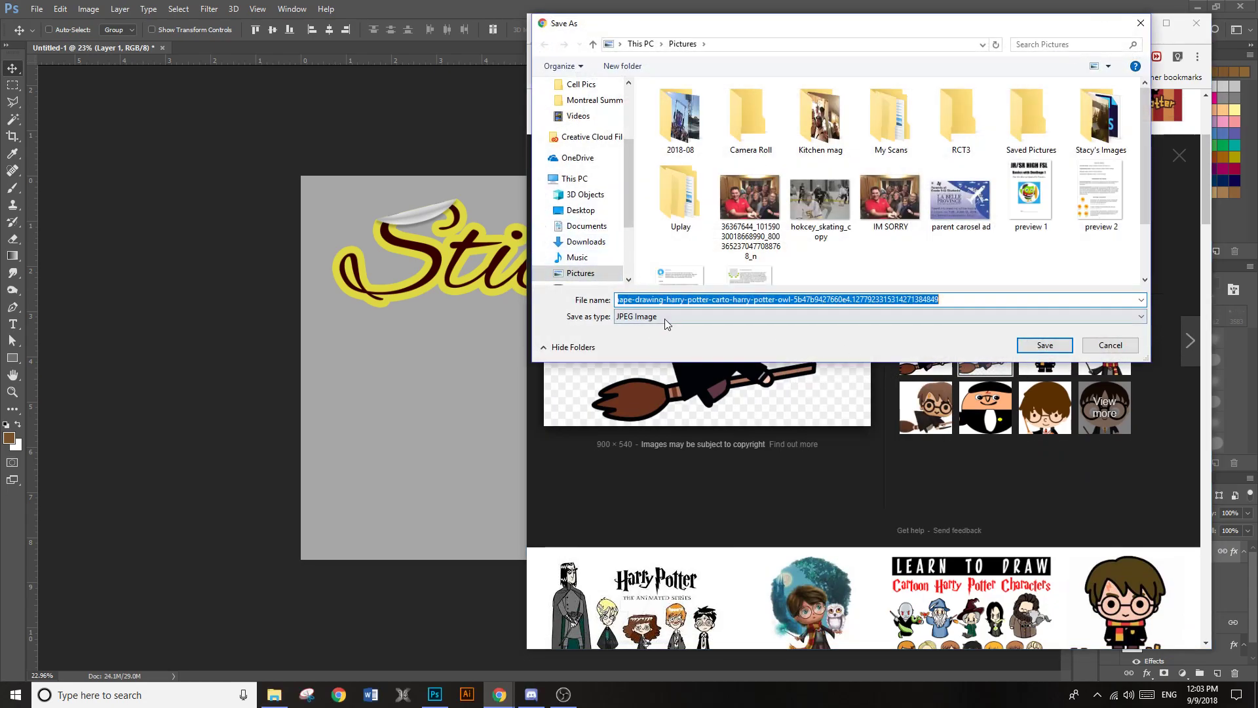
pyautogui.click(1037, 347)
# Place the saved broomstick cartoon into the Photoshop document at 88% scale and shift it slightly upward
pyautogui.click(663, 635)
pyautogui.click(700, 589)
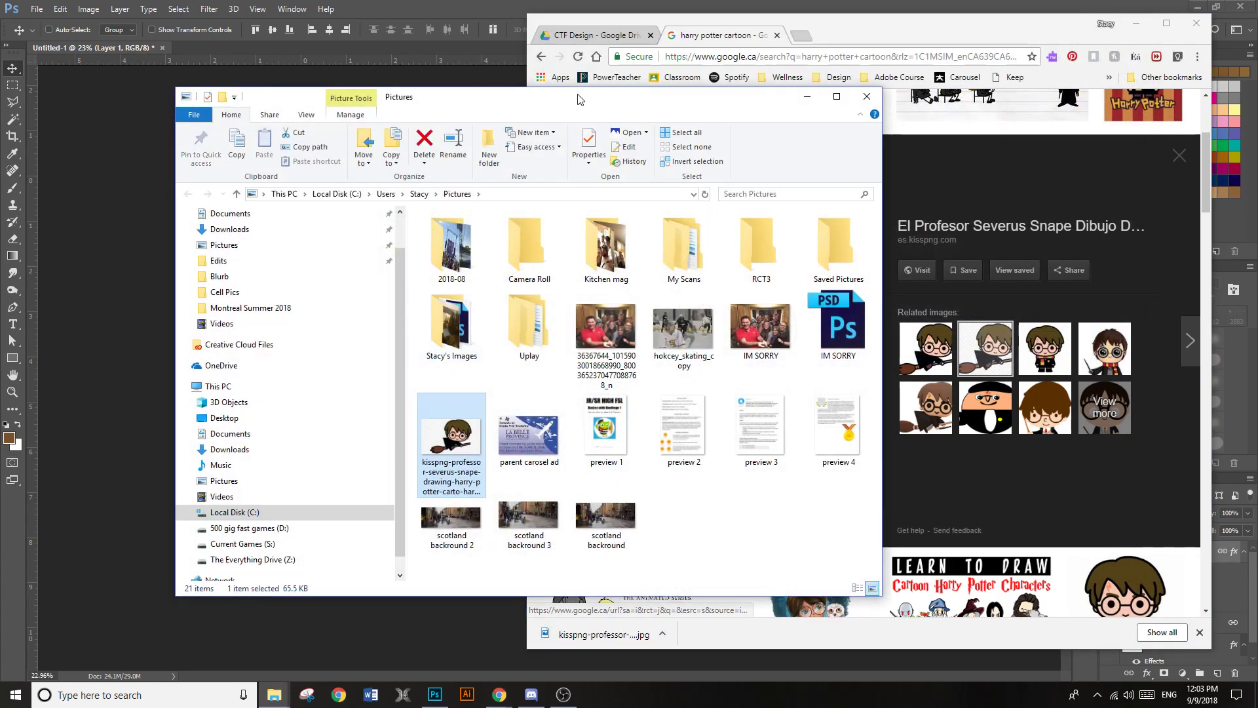
pyautogui.moveTo(593, 115); pyautogui.dragTo(0, 146)
pyautogui.moveTo(0, 525); pyautogui.dragTo(366, 432)
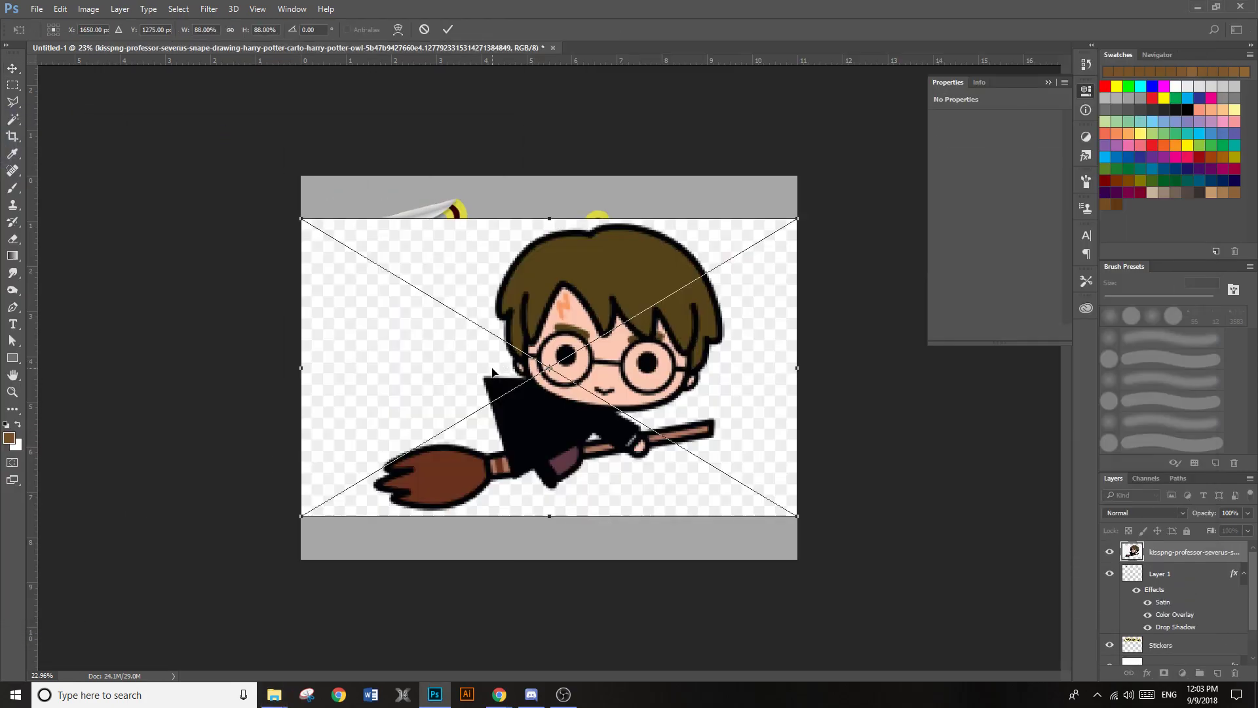
pyautogui.press('Return')
pyautogui.moveTo(523, 399)
pyautogui.mouseDown()
pyautogui.moveTo(483, 430)
pyautogui.moveTo(528, 403)
pyautogui.moveTo(544, 434)
pyautogui.moveTo(523, 393)
pyautogui.mouseUp()
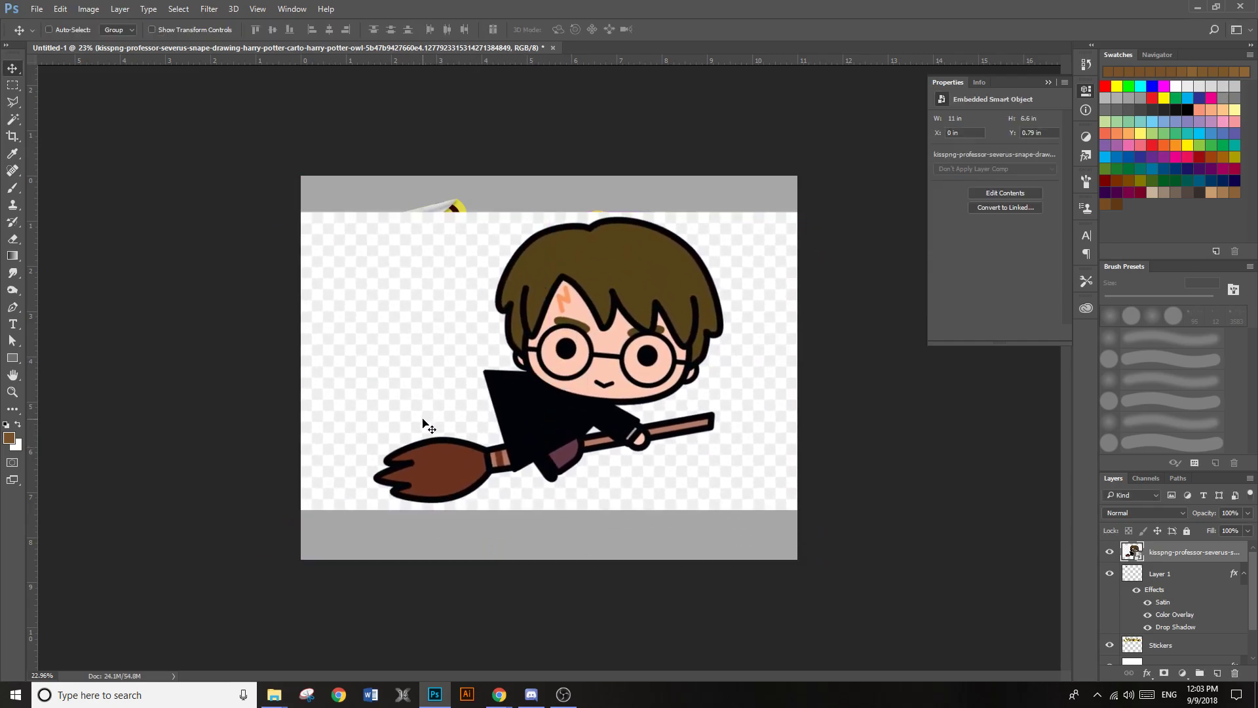
# Select the cartoon's checkered background with the Magic Wand, rasterize the layer, delete the background, and deselect
pyautogui.press('w')
pyautogui.click(434, 428)
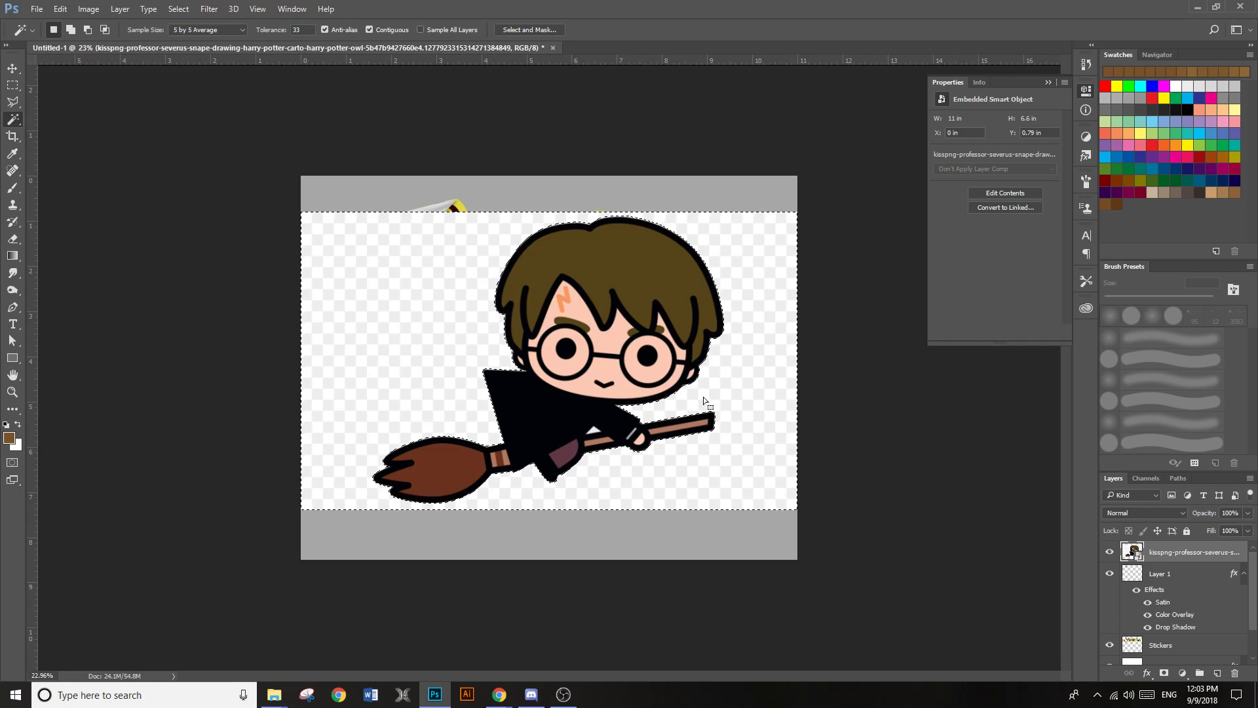
pyautogui.press('Delete')
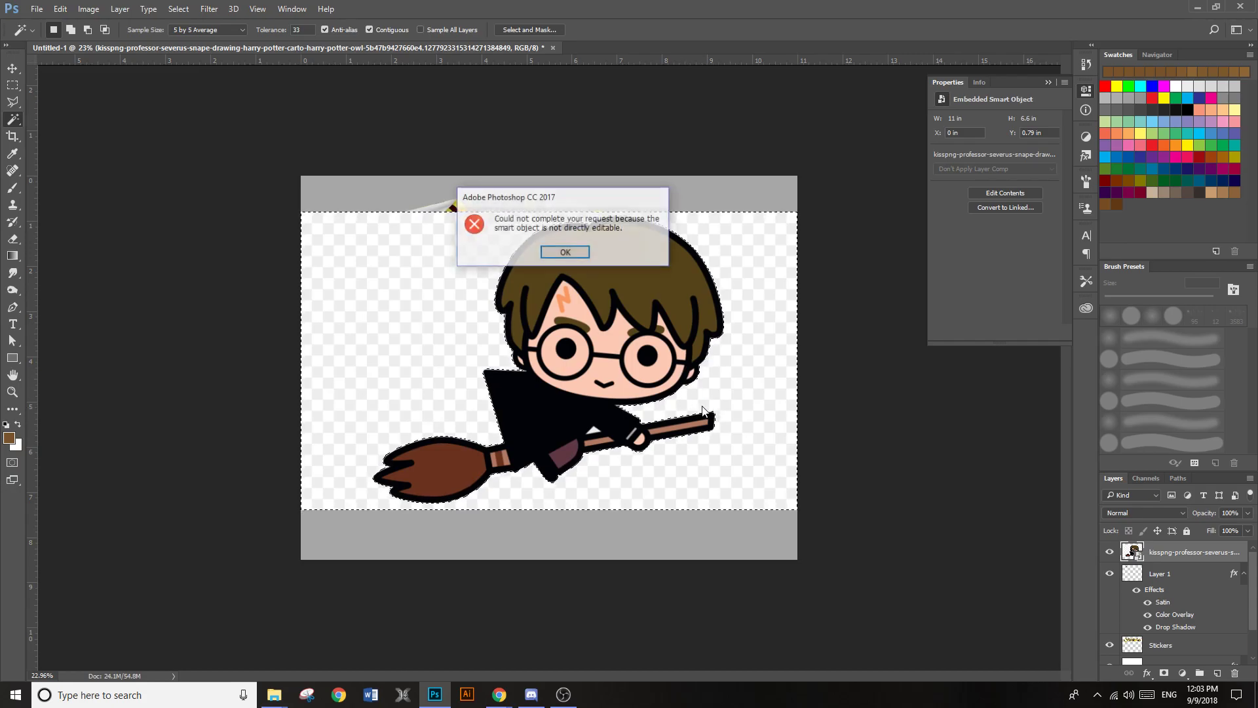
pyautogui.click(569, 256)
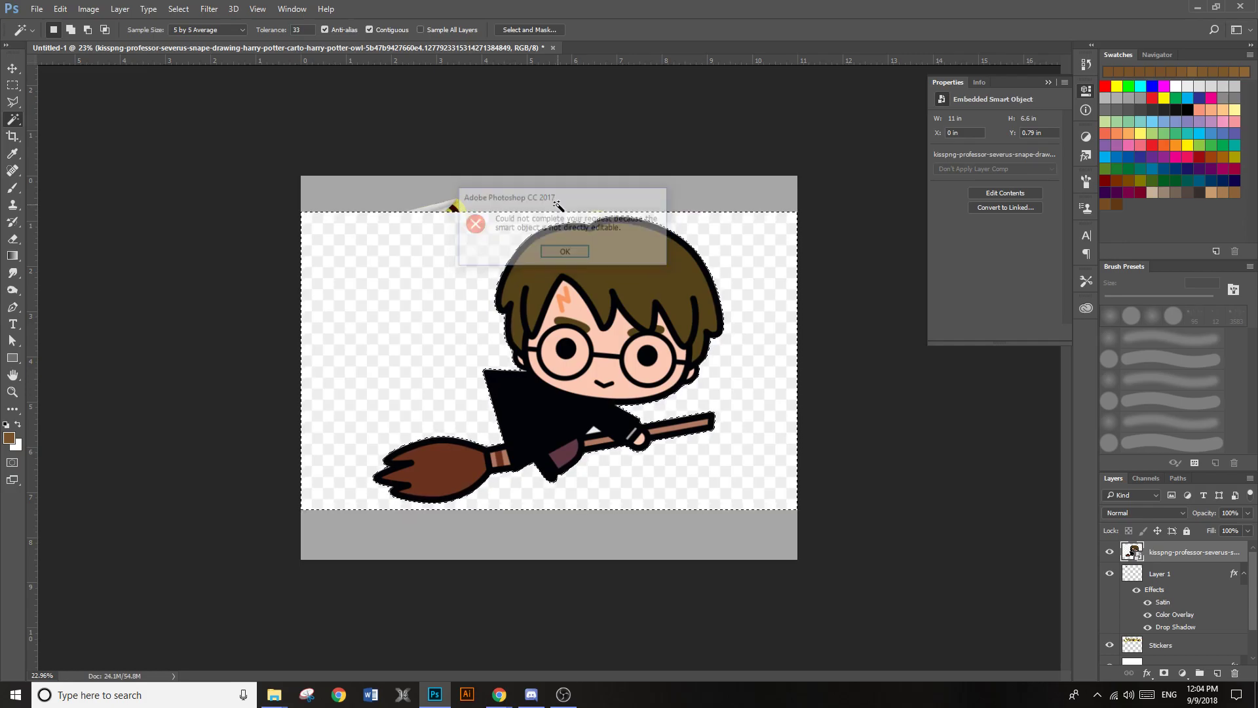
pyautogui.rightClick(1147, 553)
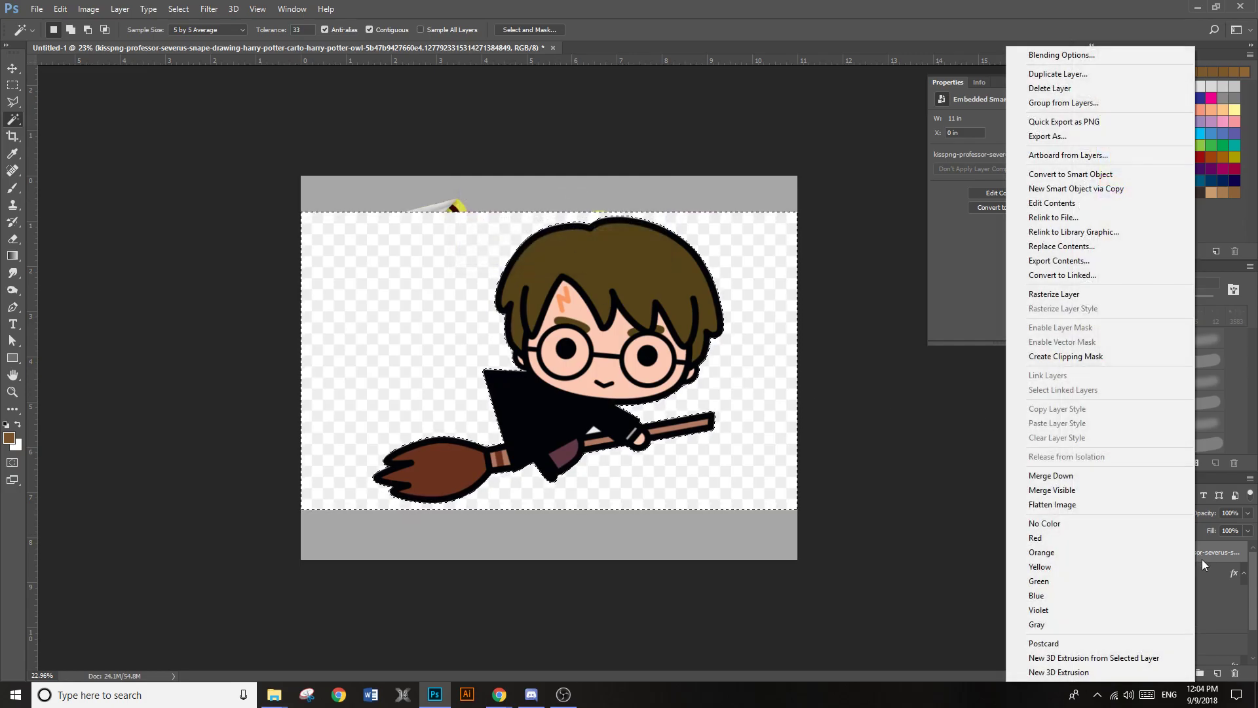
pyautogui.click(1054, 293)
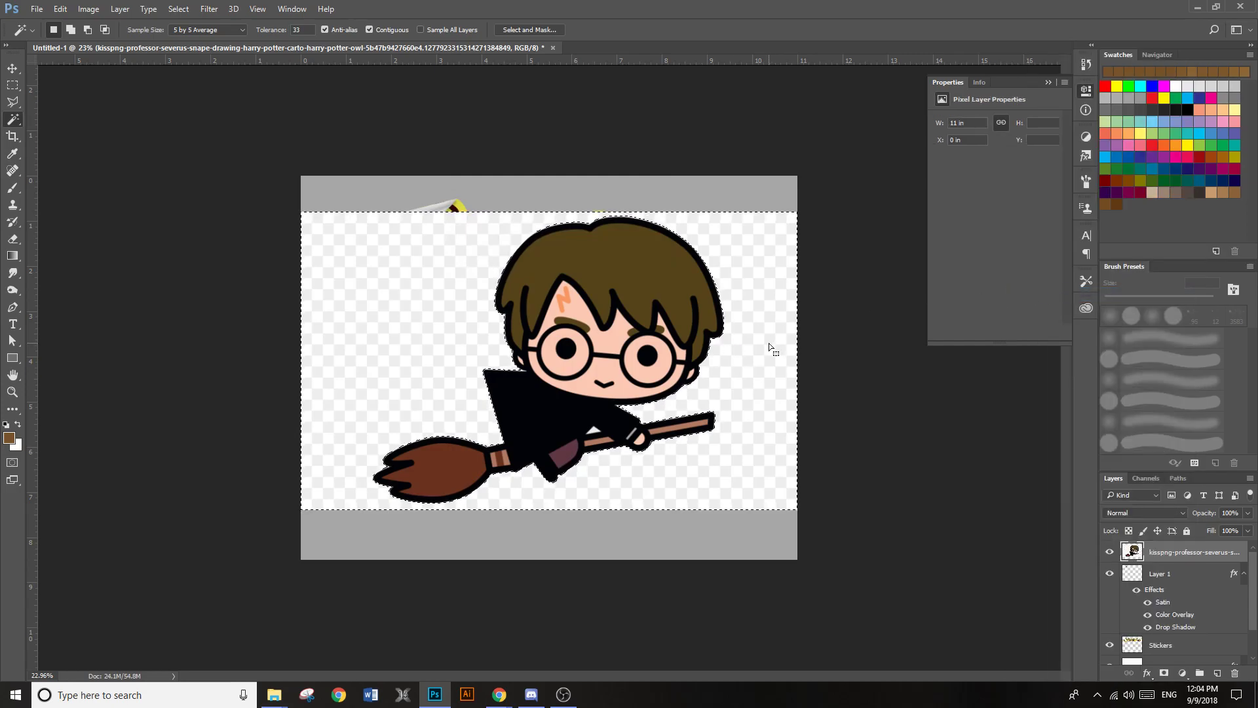
pyautogui.press('Delete')
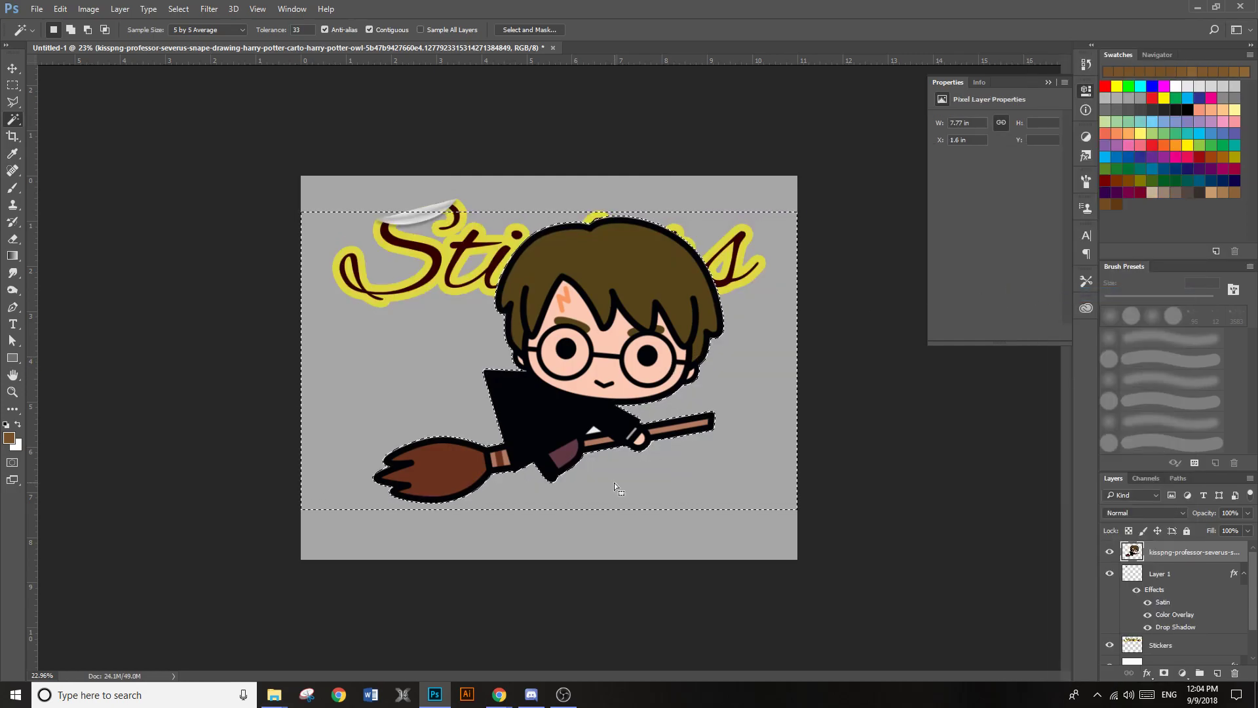
pyautogui.scroll(3, 563, 393)
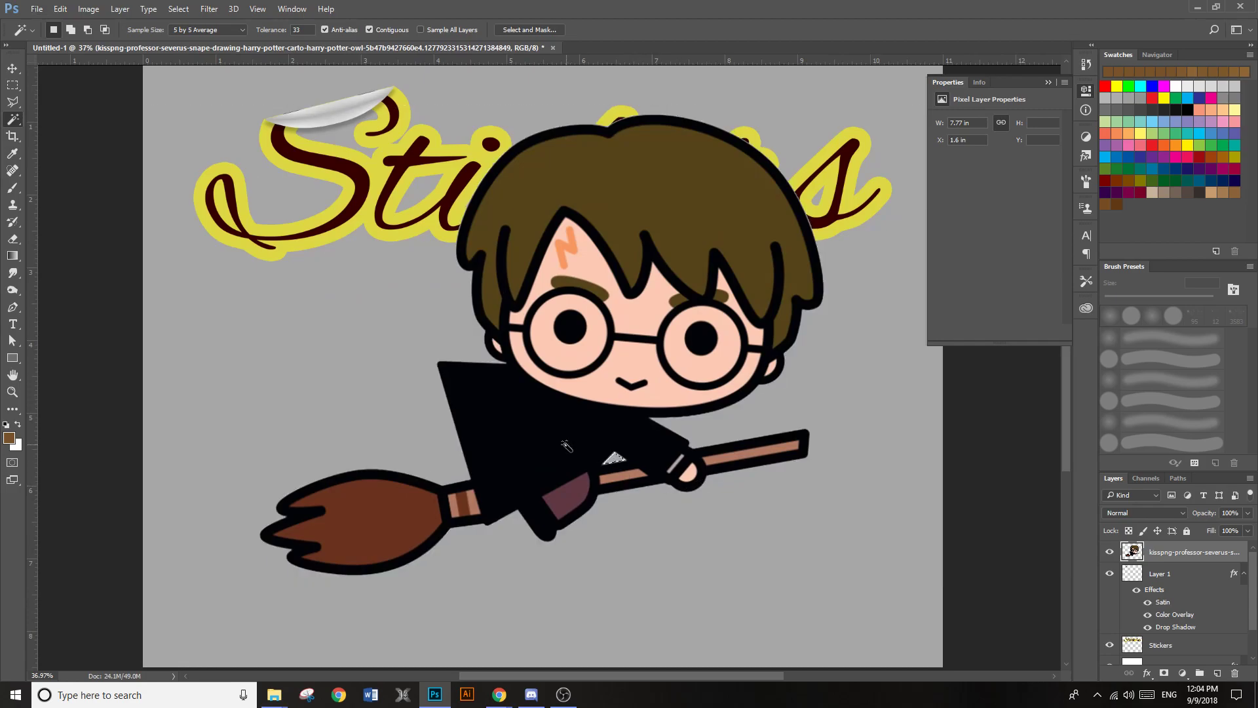
pyautogui.hotkey('ctrl', 'd')
# Scale the broomstick cartoon down to about 3.77 in wide and place it beneath the end of the "Stickers" lettering
pyautogui.press('v')
pyautogui.moveTo(582, 359); pyautogui.dragTo(608, 424)
pyautogui.scroll(-5, 609, 410)
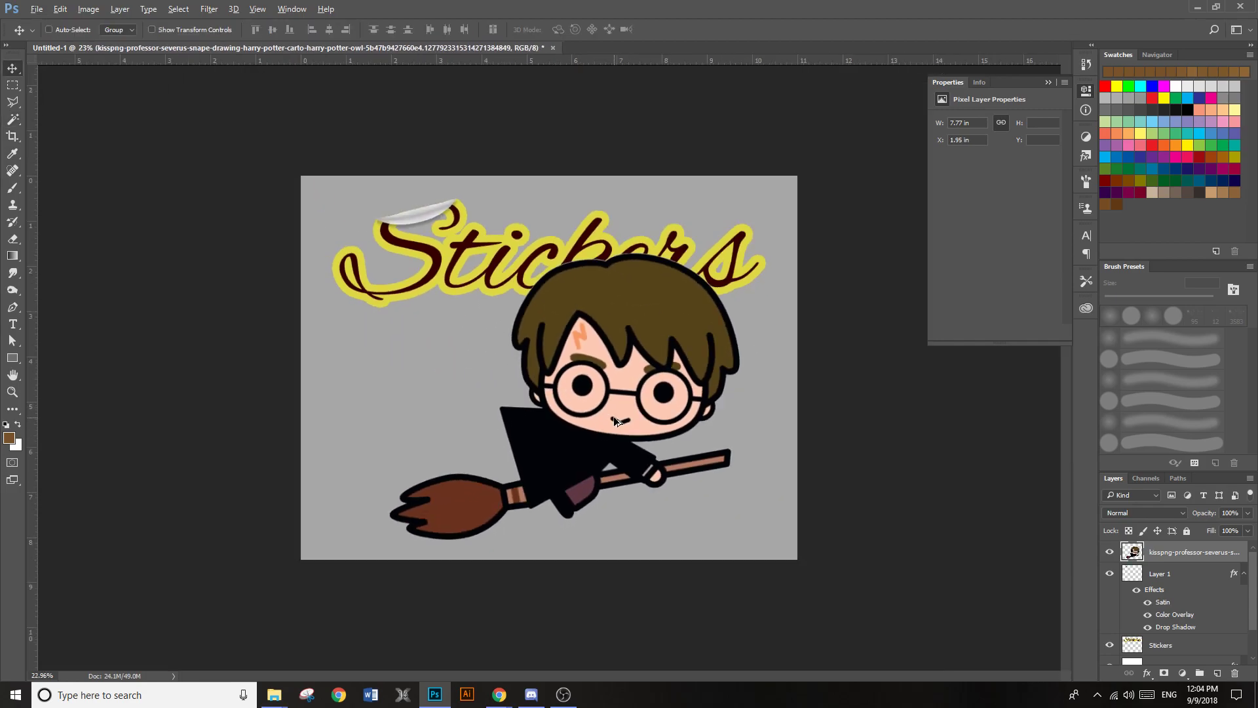
pyautogui.hotkey('ctrl', 't')
pyautogui.moveTo(745, 249); pyautogui.dragTo(550, 394)
pyautogui.press('Return')
pyautogui.moveTo(524, 438); pyautogui.dragTo(730, 350)
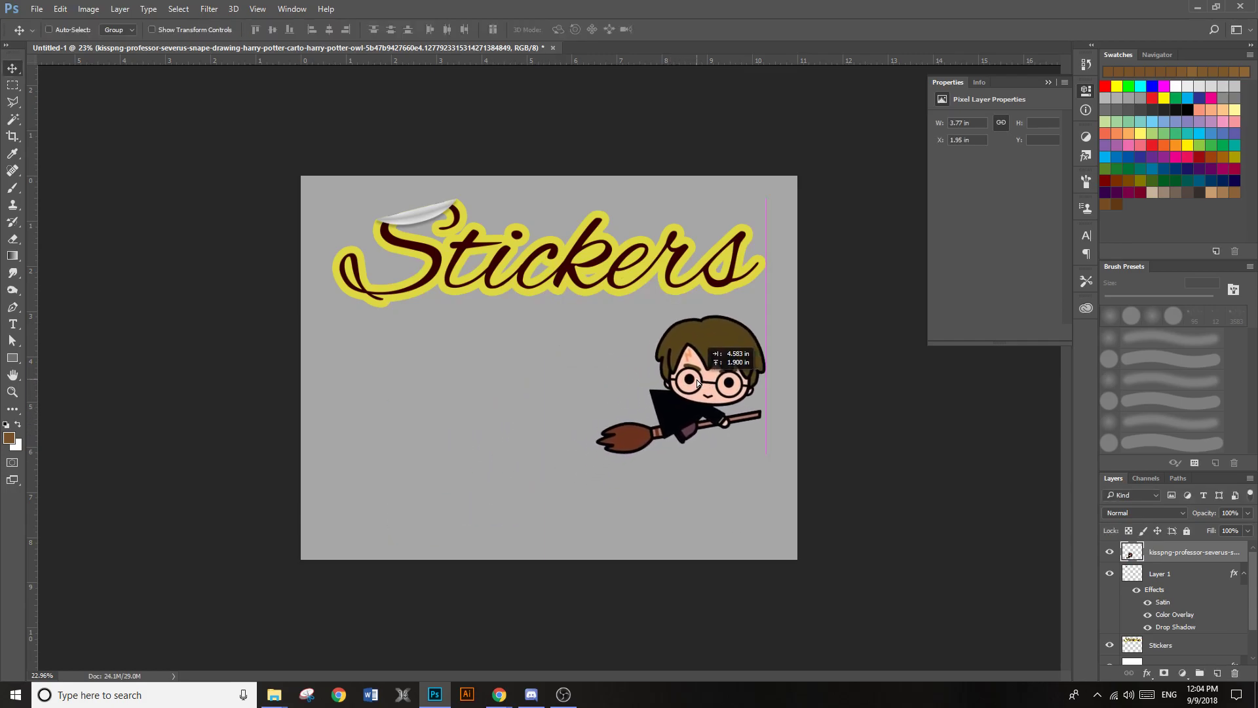
# Add a yellow 49 px outside stroke at 100% opacity to the cartoon layer
pyautogui.scroll(1, 740, 410)
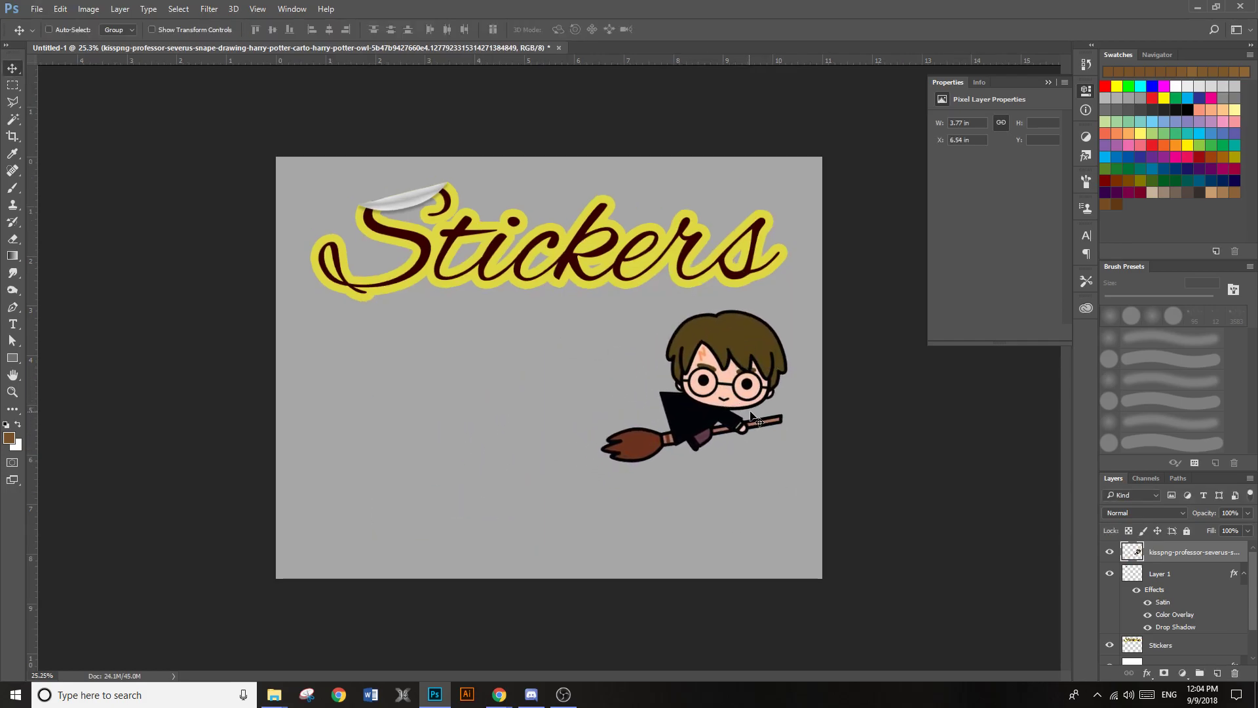
pyautogui.scroll(1, 750, 413)
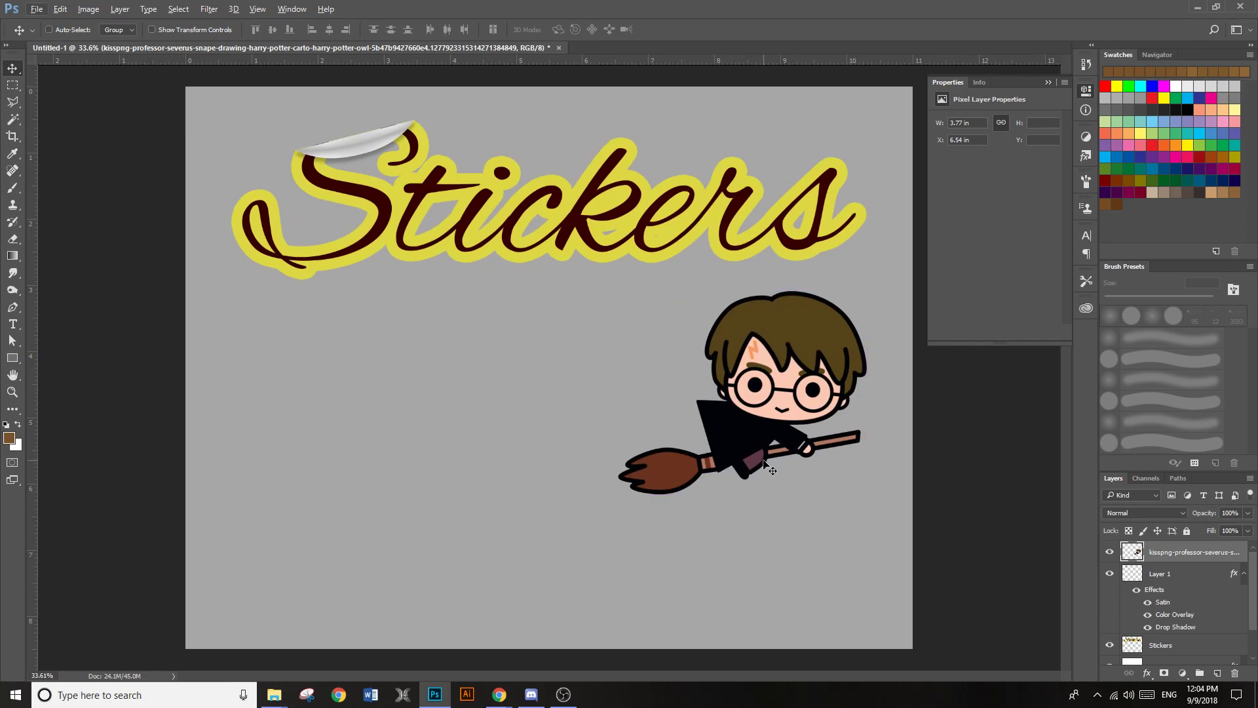
pyautogui.doubleClick(1237, 552)
pyautogui.doubleClick(1239, 552)
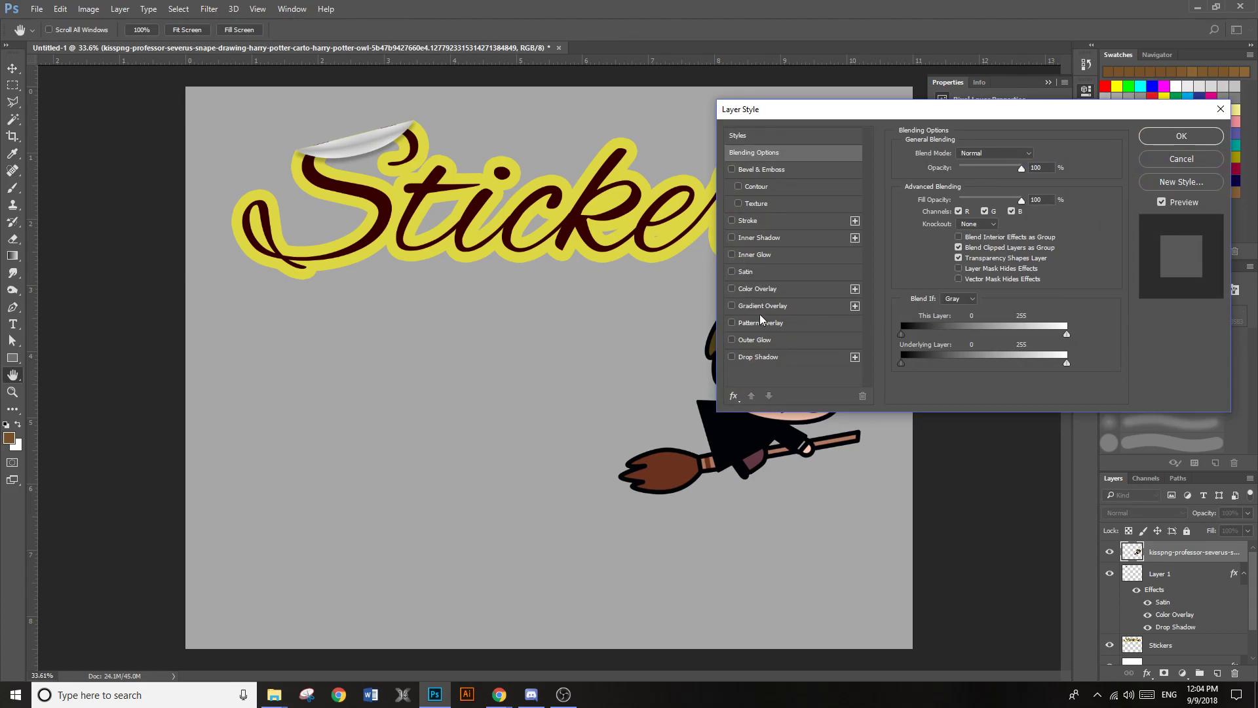
pyautogui.moveTo(884, 110); pyautogui.dragTo(1004, 93)
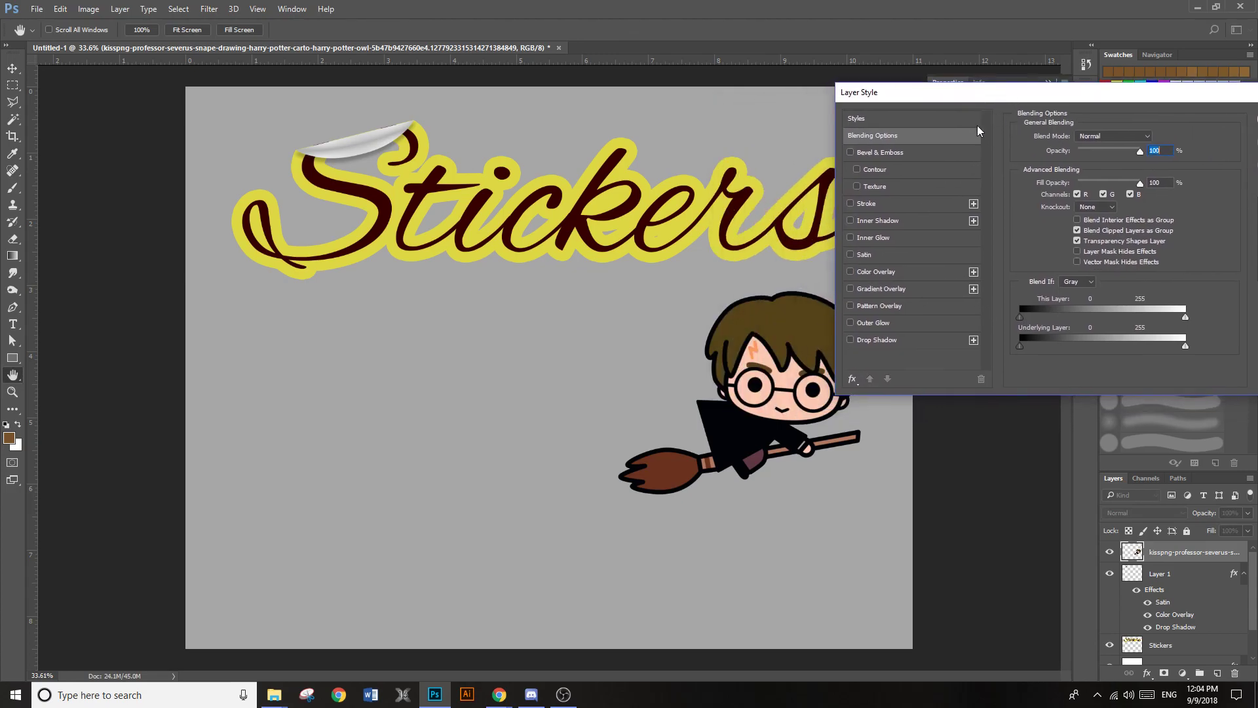
pyautogui.click(864, 204)
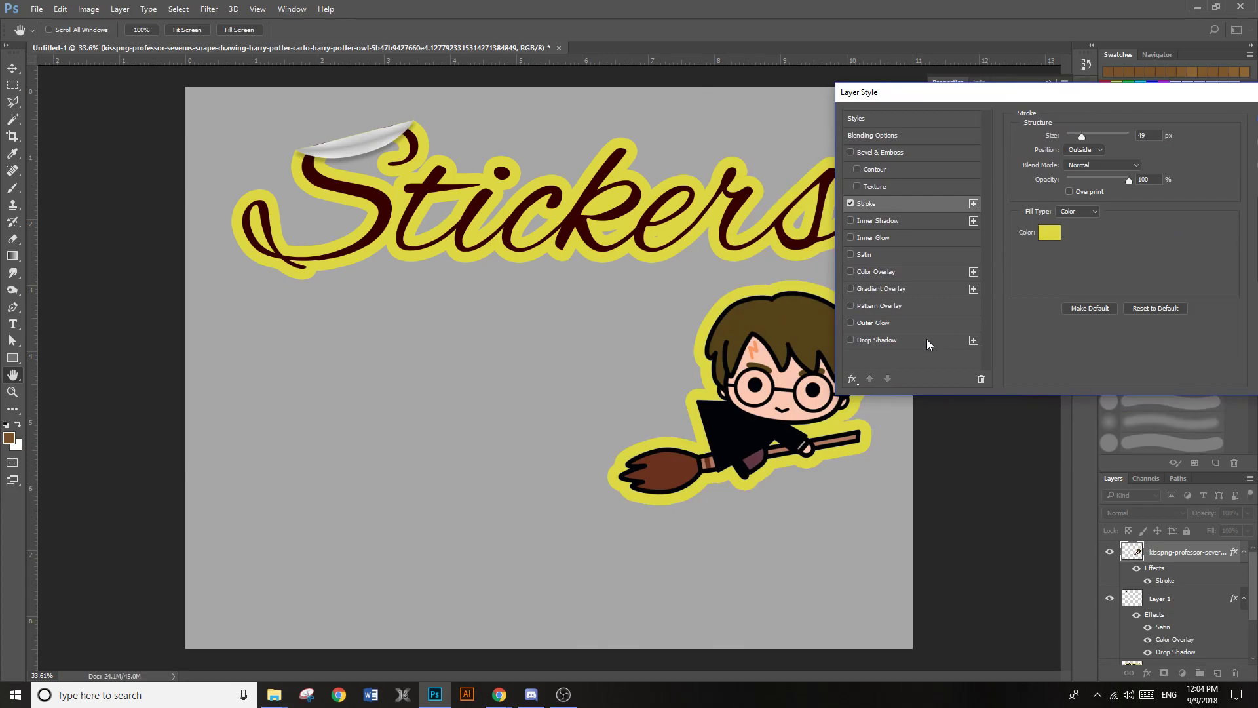
pyautogui.moveTo(1129, 95); pyautogui.dragTo(501, 188)
pyautogui.click(699, 221)
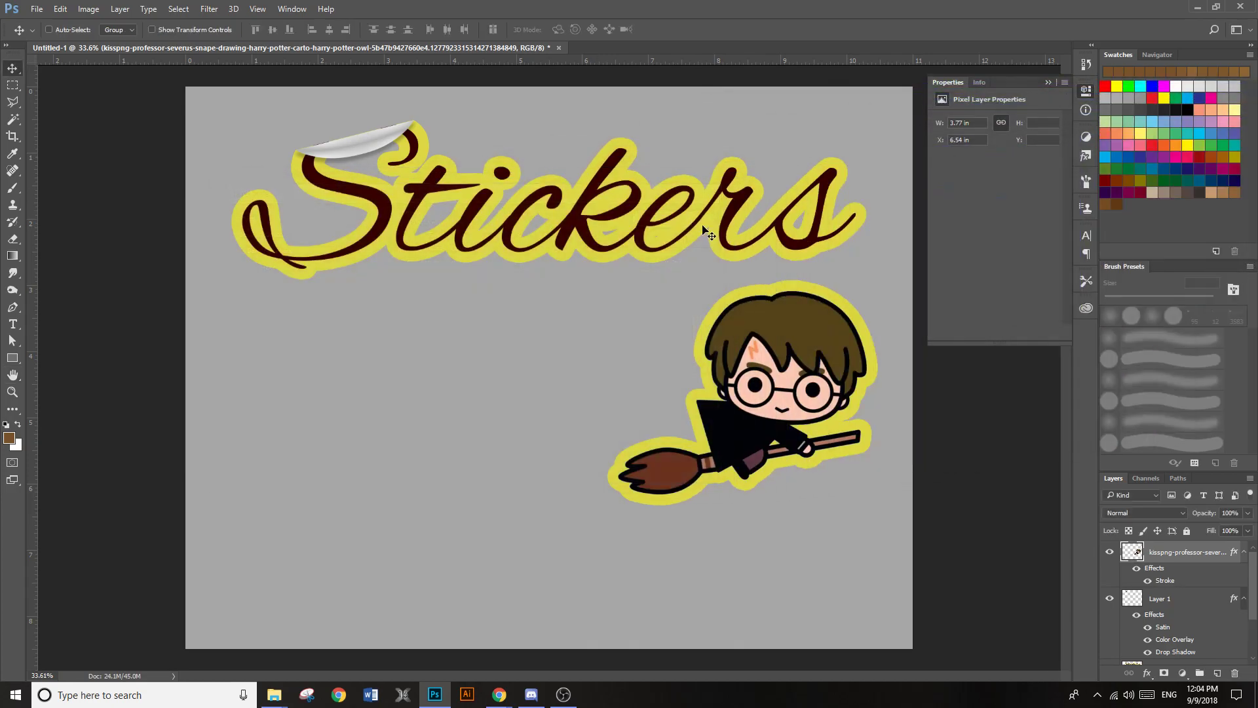
# Rasterize the cartoon's layer style and shift the outlined cartoon slightly down and inward
pyautogui.rightClick(1220, 558)
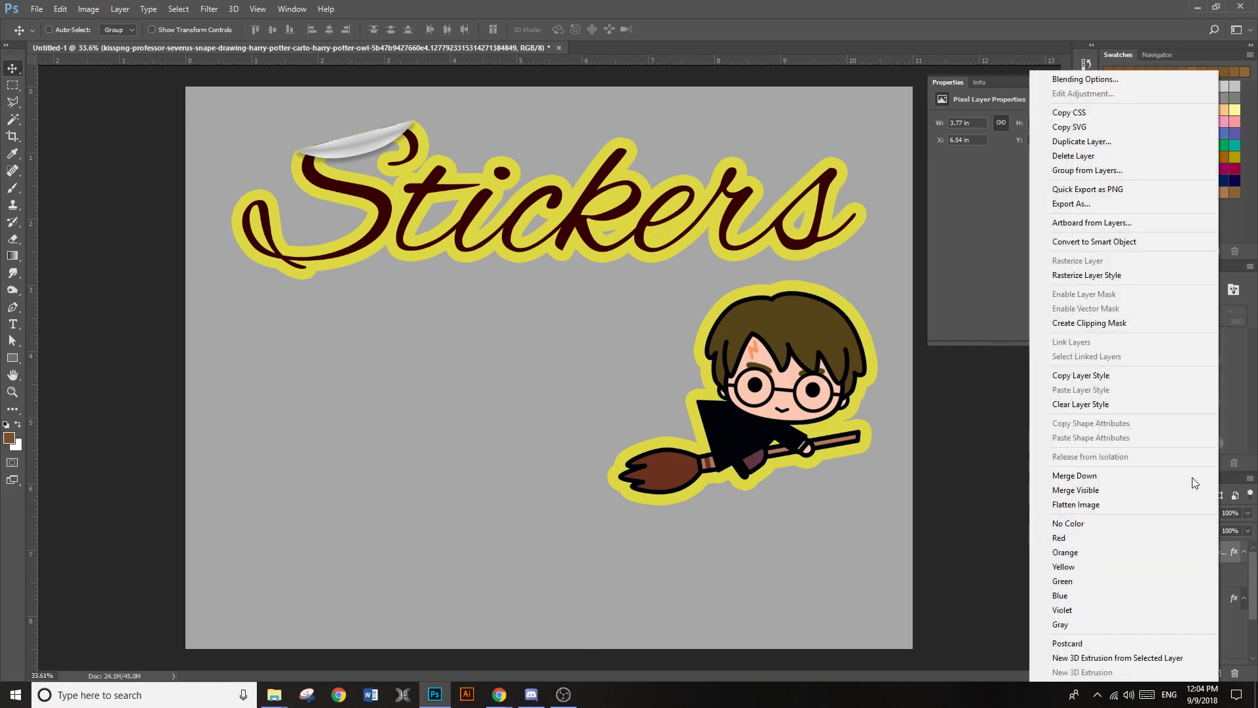
pyautogui.click(1129, 280)
pyautogui.moveTo(892, 390); pyautogui.dragTo(857, 436)
# Select the upper-right corner of the cartoon's head with the Polygonal Lasso and cut it to a new layer
pyautogui.scroll(1, 857, 435)
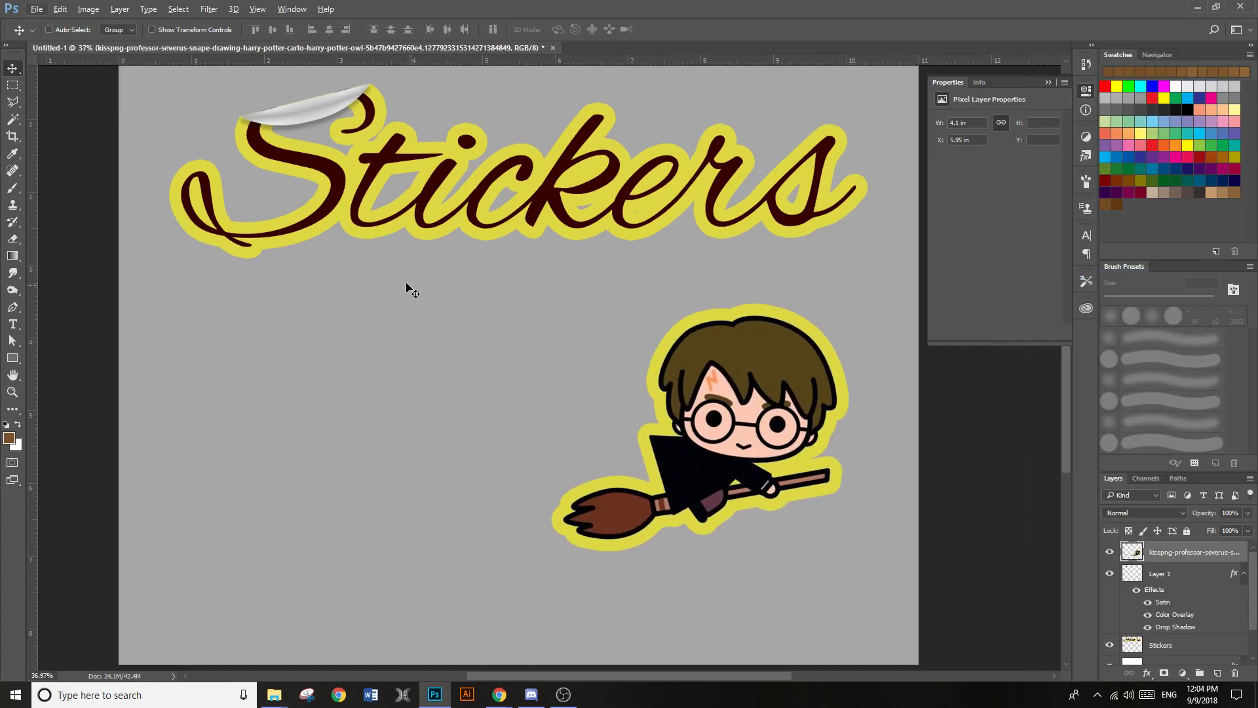
pyautogui.click(12, 104)
pyautogui.rightClick(12, 106)
pyautogui.click(58, 116)
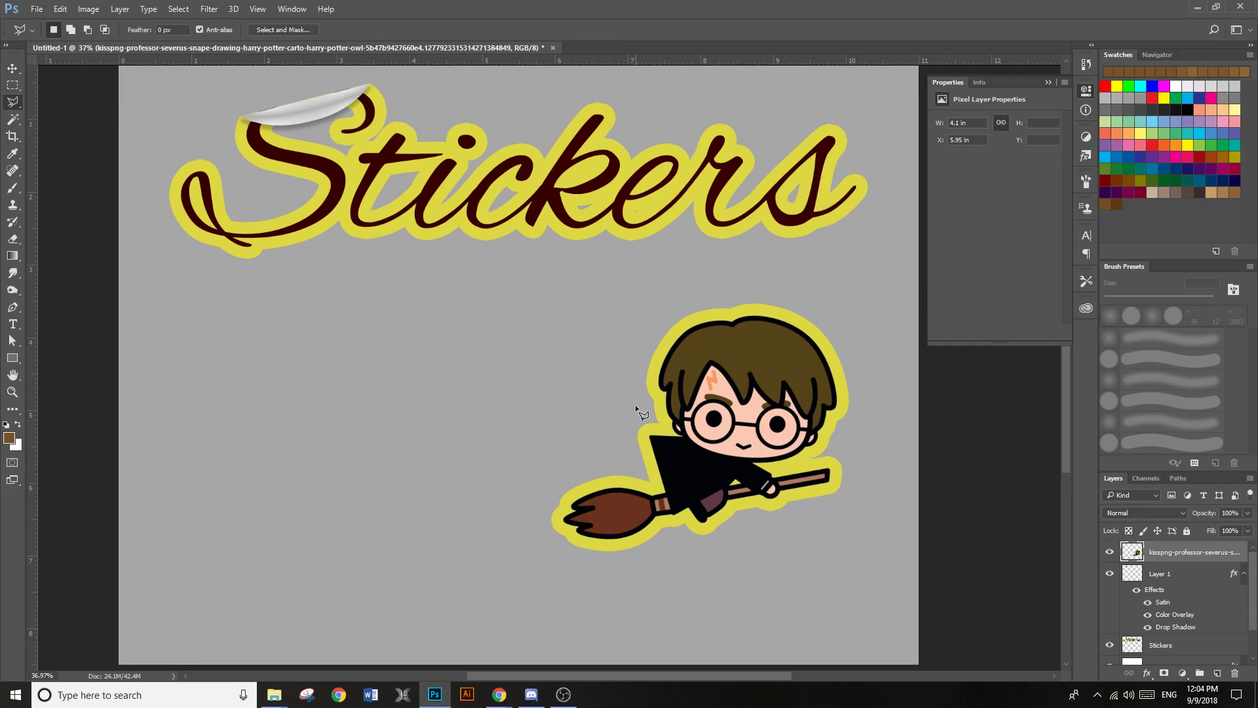
pyautogui.click(865, 434)
pyautogui.click(733, 278)
pyautogui.rightClick(813, 341)
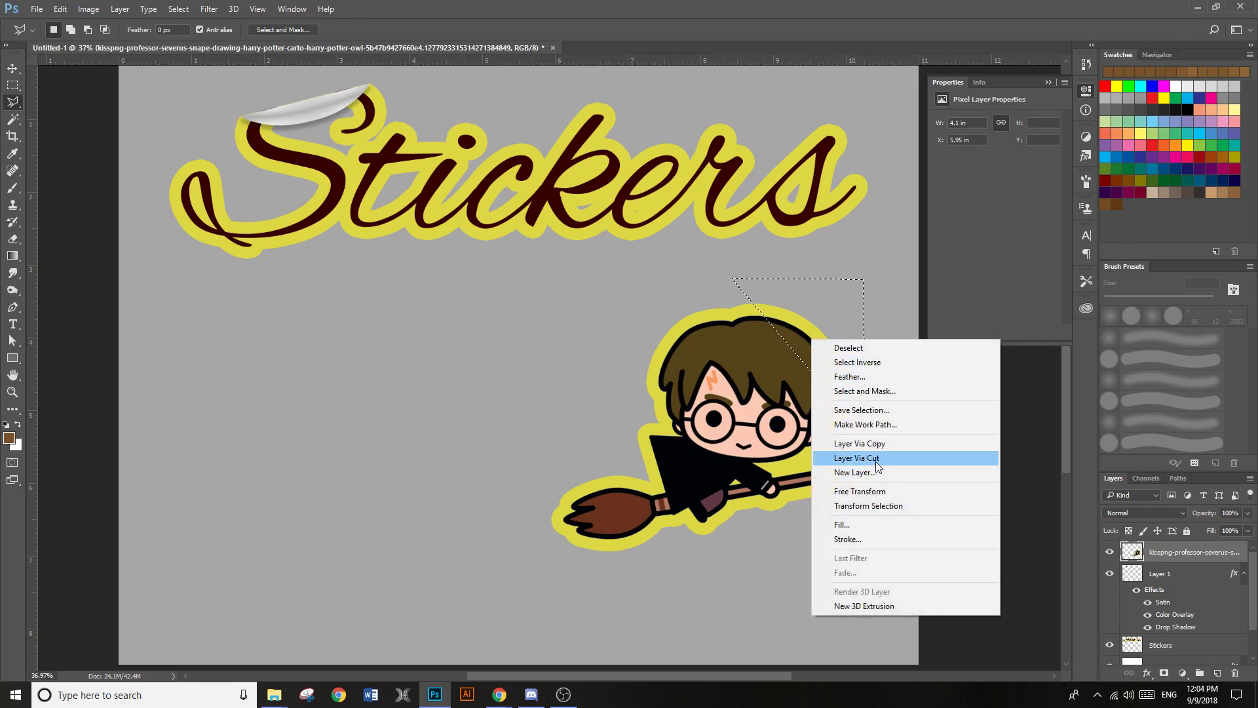
pyautogui.click(865, 458)
# Rotate the cut head corner 180° and nudge it so it folds back over the hair like a peeled sticker
pyautogui.press('v')
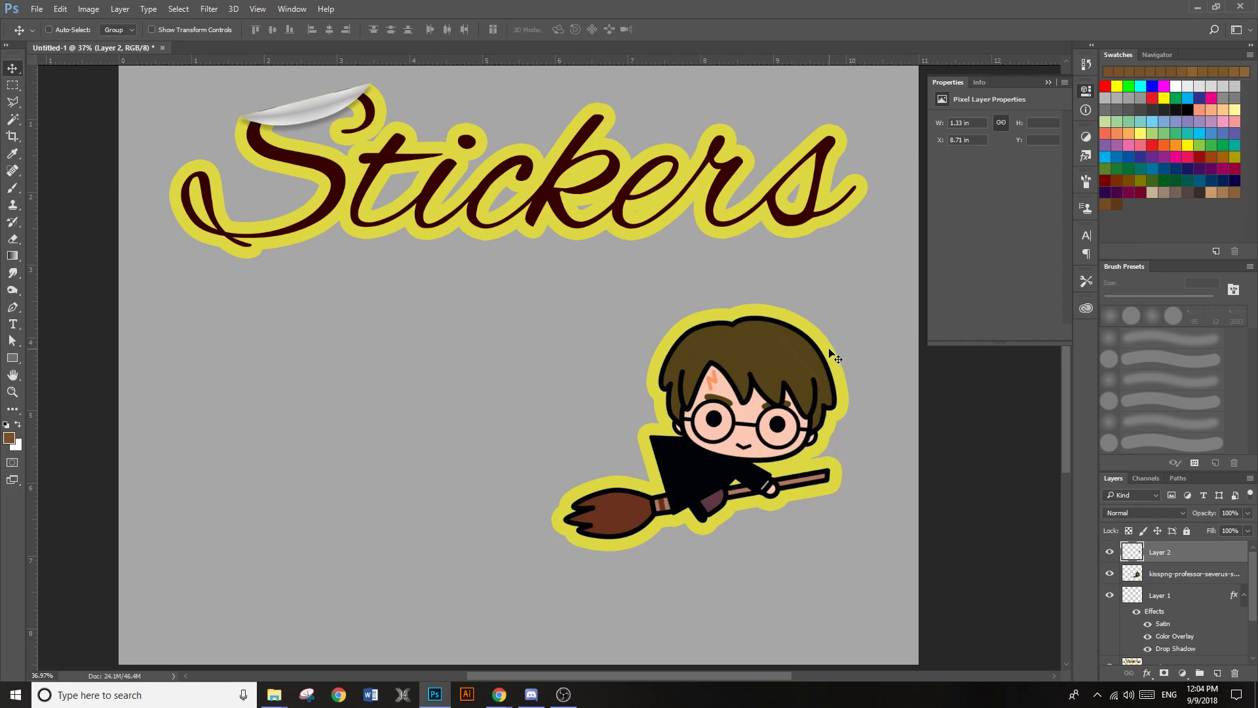
pyautogui.moveTo(834, 357); pyautogui.dragTo(847, 342)
pyautogui.hotkey('ctrl', 'z')
pyautogui.click(61, 9)
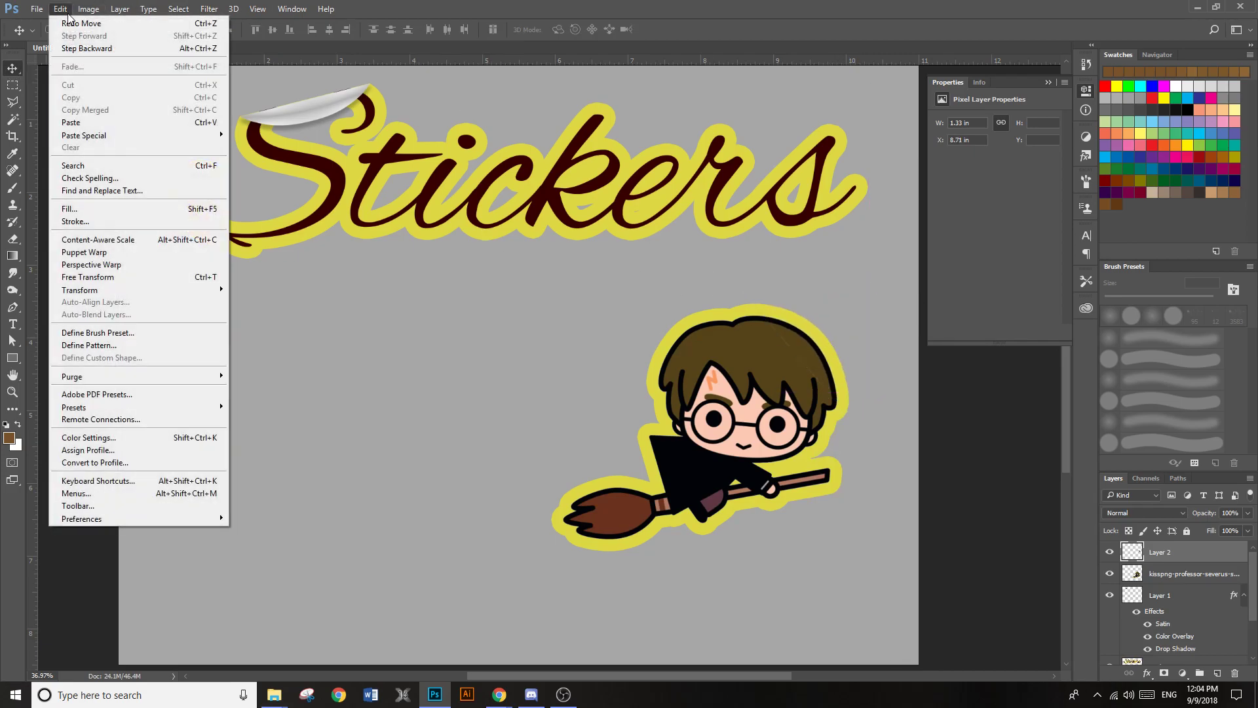
pyautogui.moveTo(68, 292)
pyautogui.click(262, 388)
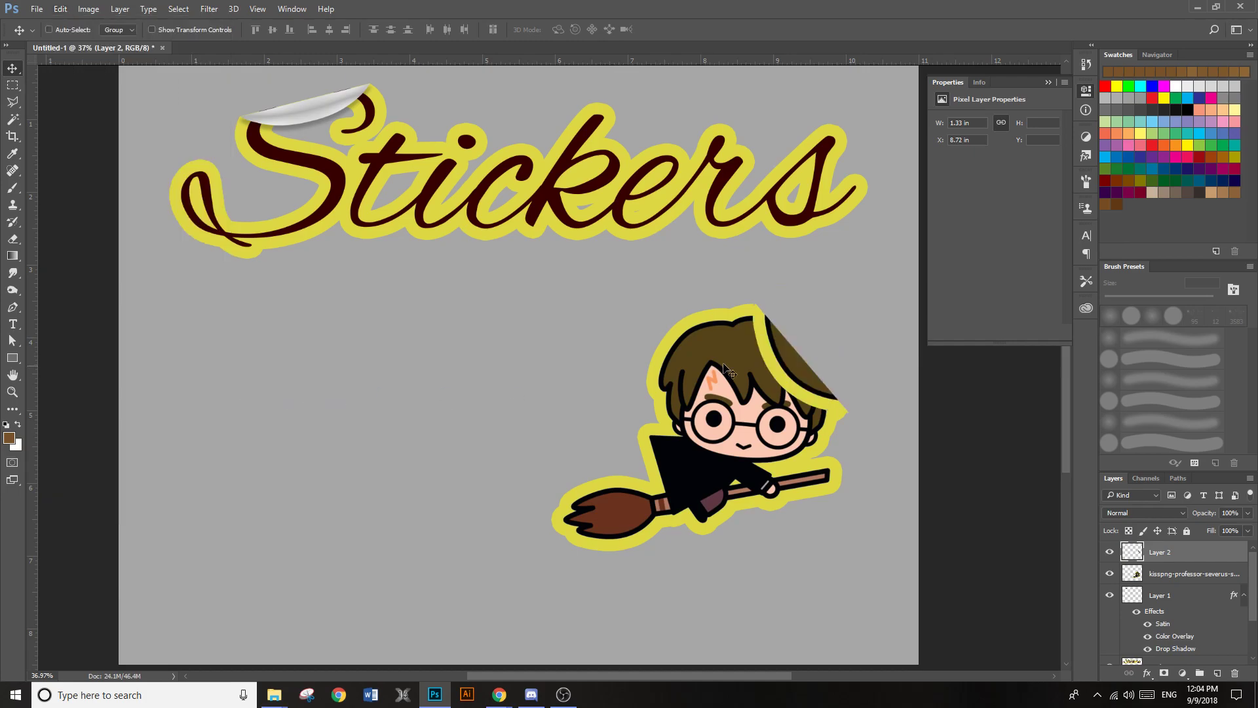
pyautogui.scroll(1, 833, 403)
pyautogui.moveTo(803, 388); pyautogui.dragTo(793, 384)
# Add a white Color Overlay at 100% opacity to the folded corner on Layer 2
pyautogui.doubleClick(1233, 557)
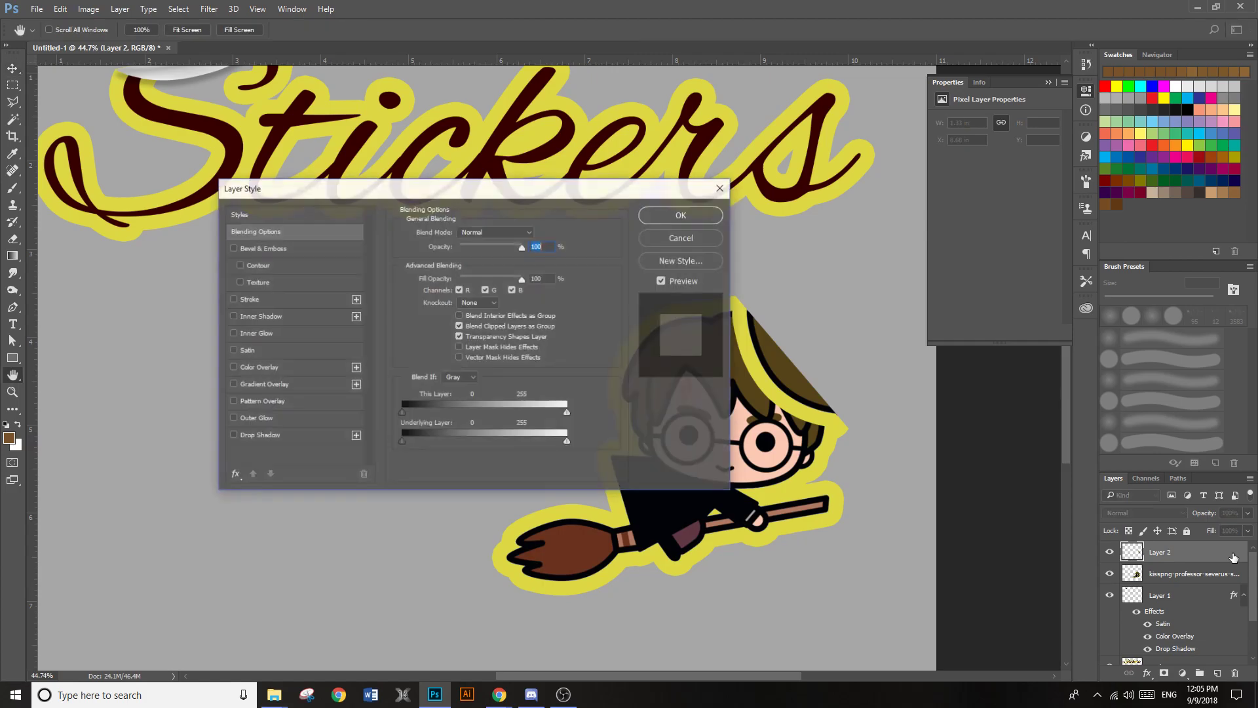
pyautogui.click(252, 367)
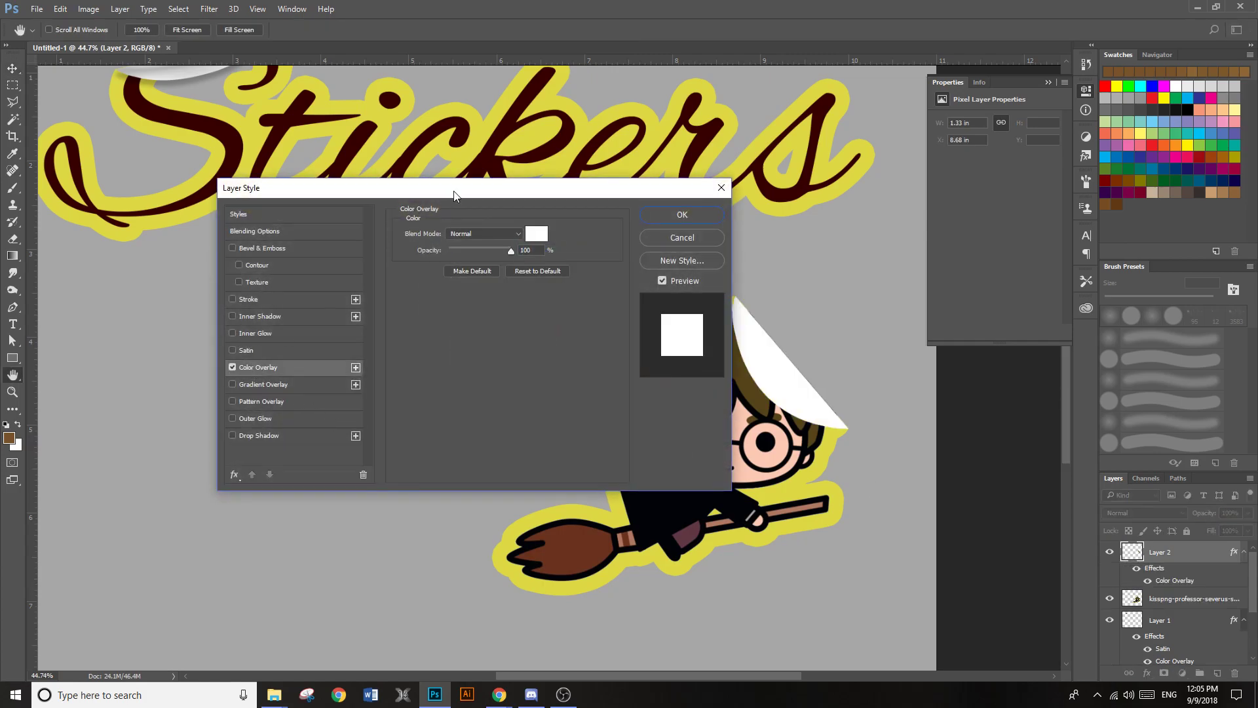
pyautogui.moveTo(454, 194); pyautogui.dragTo(303, 172)
# Add a Satin effect to the folded corner with 20% opacity, 28 px distance, and a linear contour
pyautogui.click(84, 326)
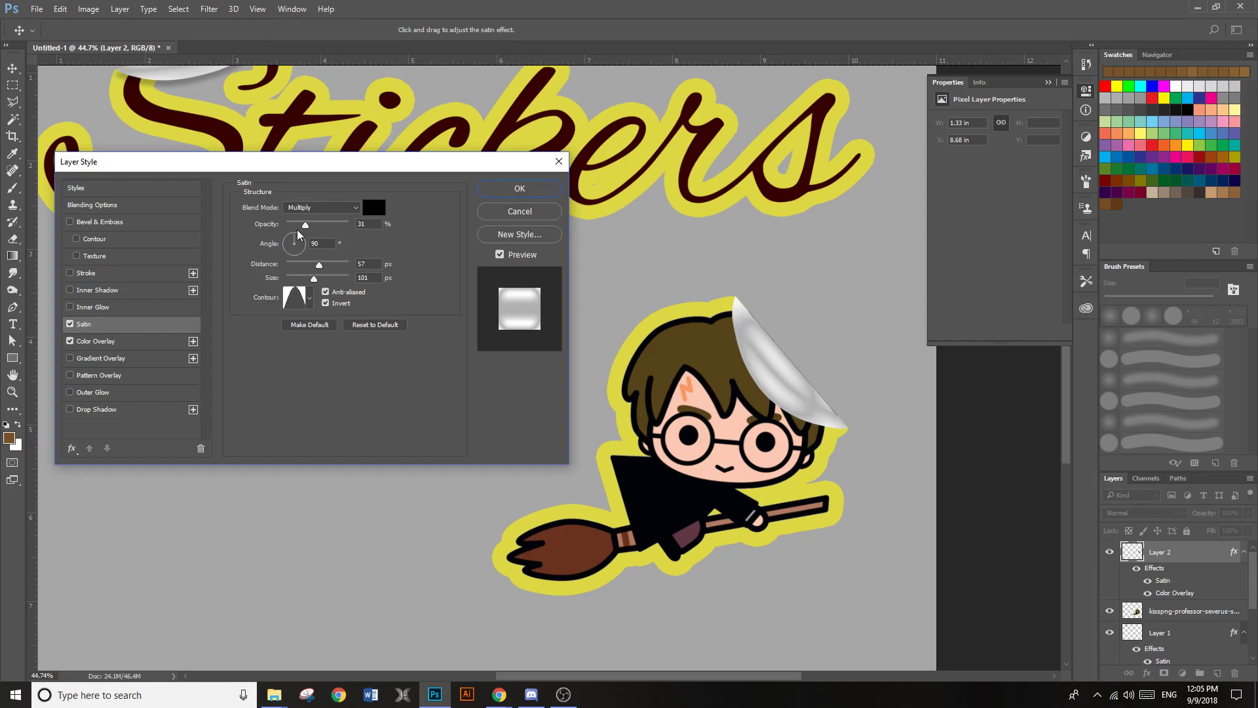
pyautogui.moveTo(305, 228); pyautogui.dragTo(298, 226)
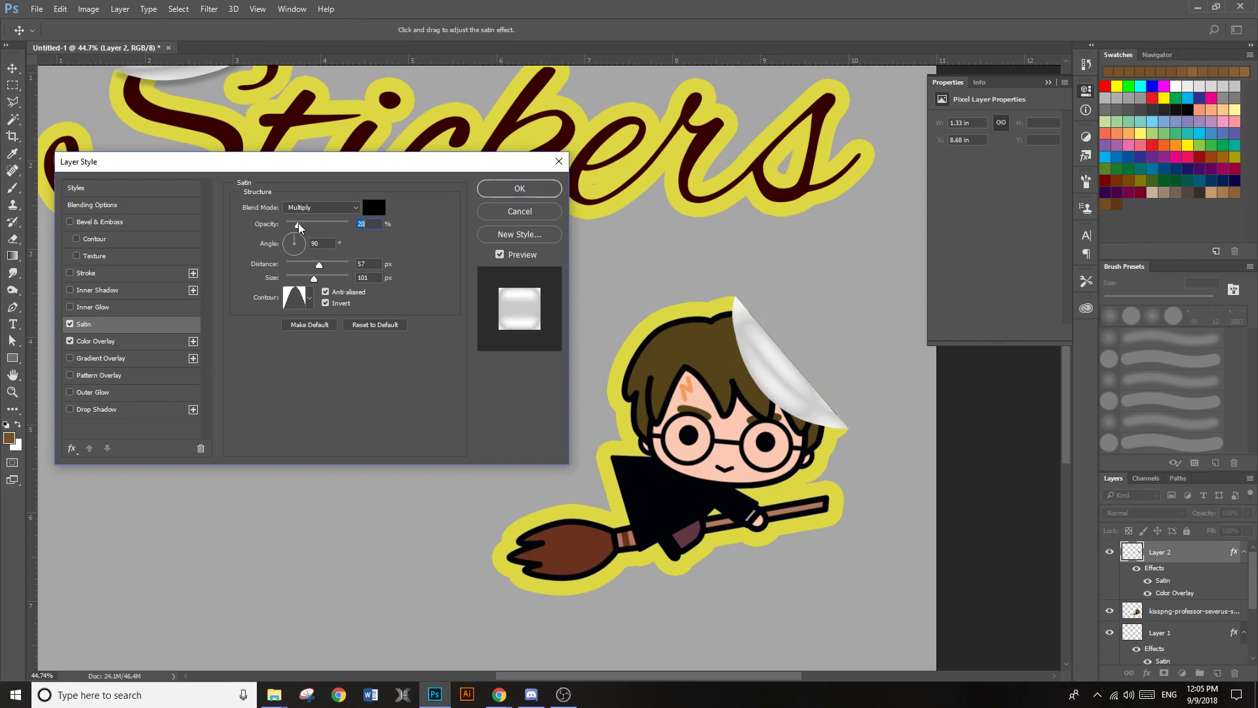
pyautogui.click(311, 296)
pyautogui.click(233, 330)
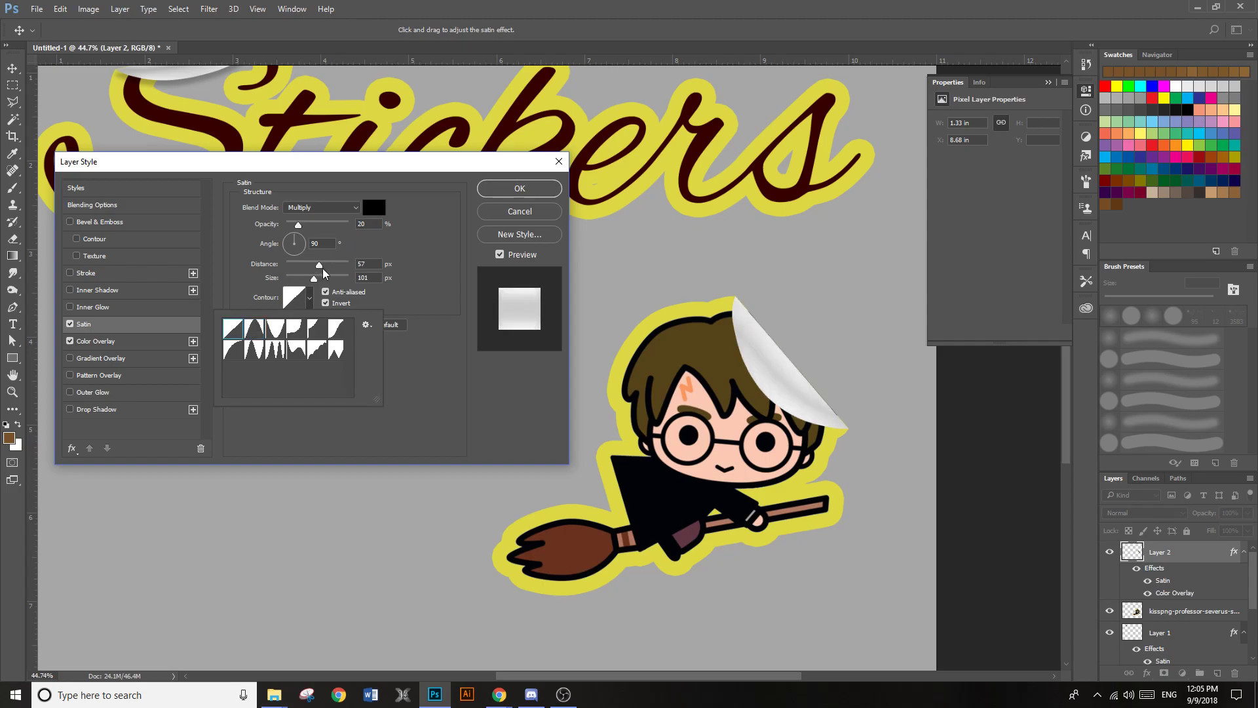
pyautogui.moveTo(323, 268); pyautogui.dragTo(315, 268)
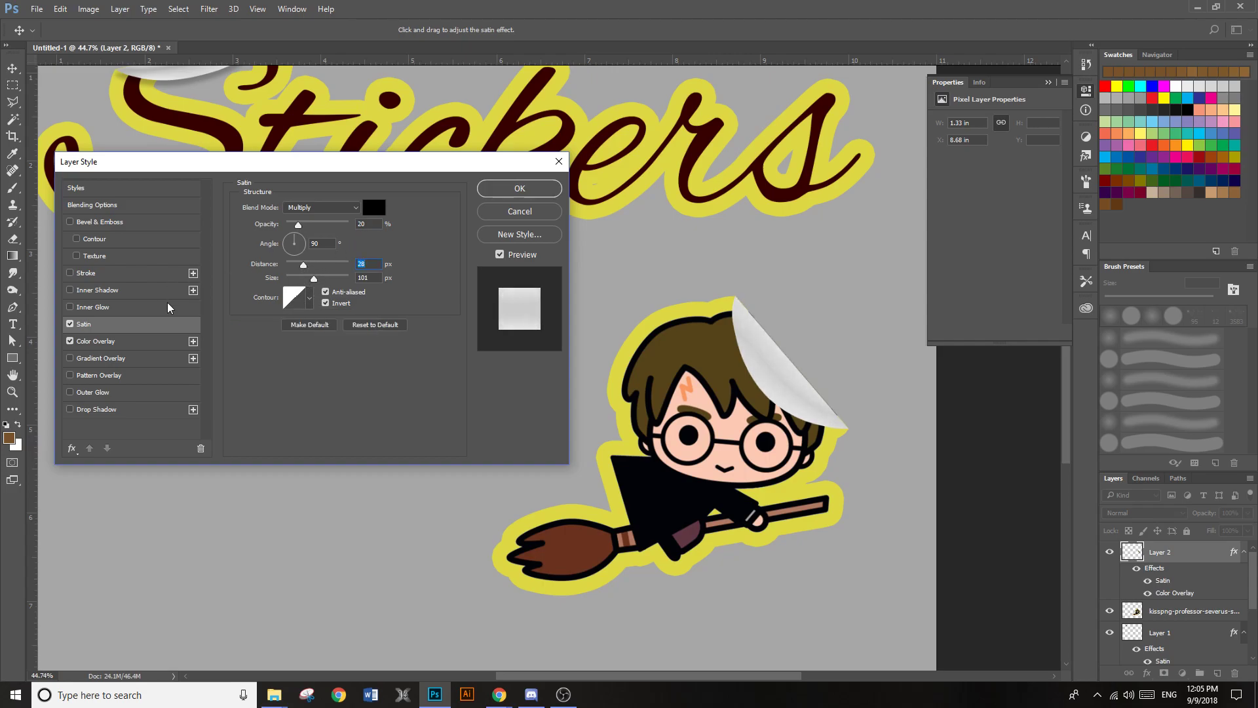
# Add a Darker Color drop shadow at 25% opacity, 15° angle and 11 px distance to the folded corner, and apply the styles
pyautogui.click(92, 410)
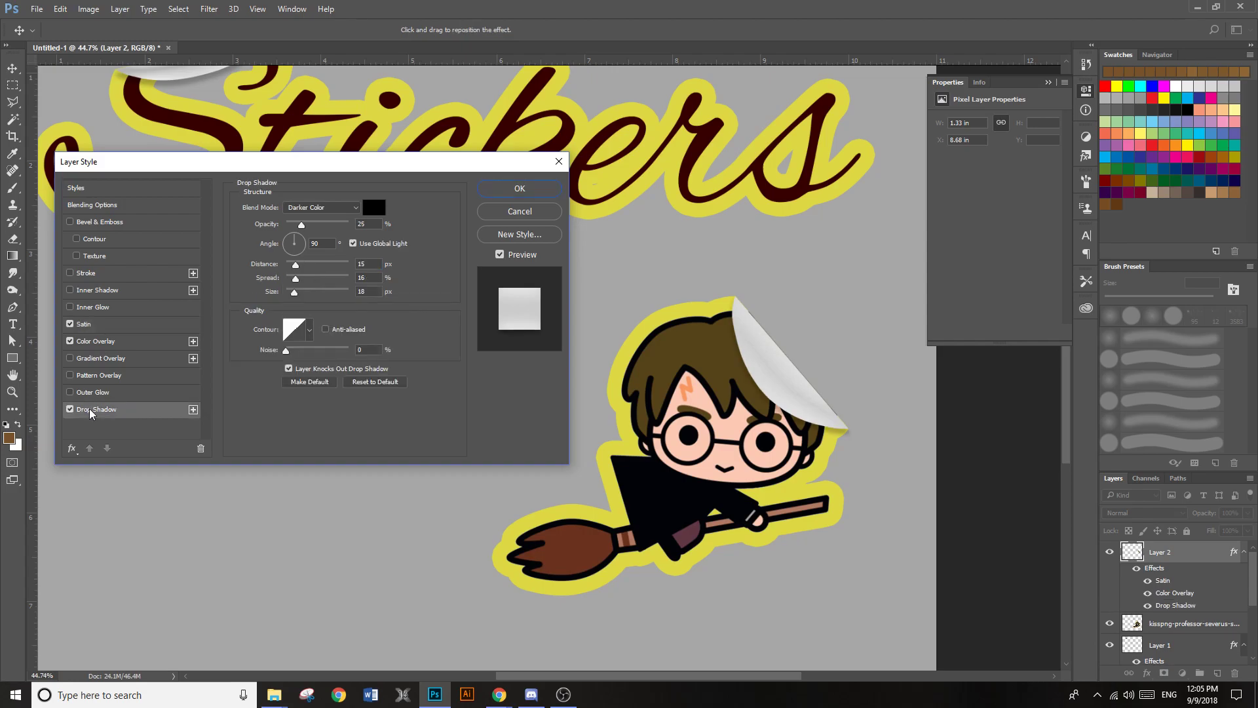
pyautogui.moveTo(821, 421); pyautogui.dragTo(805, 420)
pyautogui.click(517, 190)
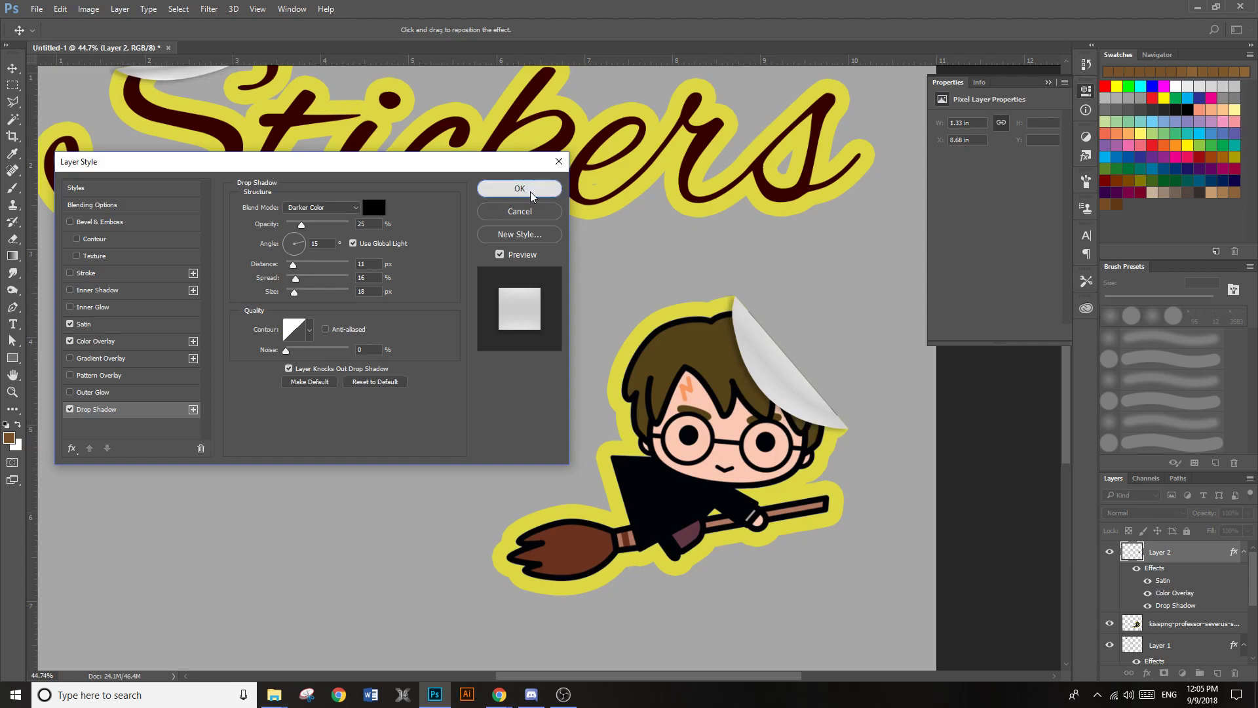
# Examine the whole sticker design and the cartoon's peeled corner at different magnifications
pyautogui.hotkey('ctrl', '-')
pyautogui.hotkey('ctrl', '-')
pyautogui.hotkey('ctrl', '-')
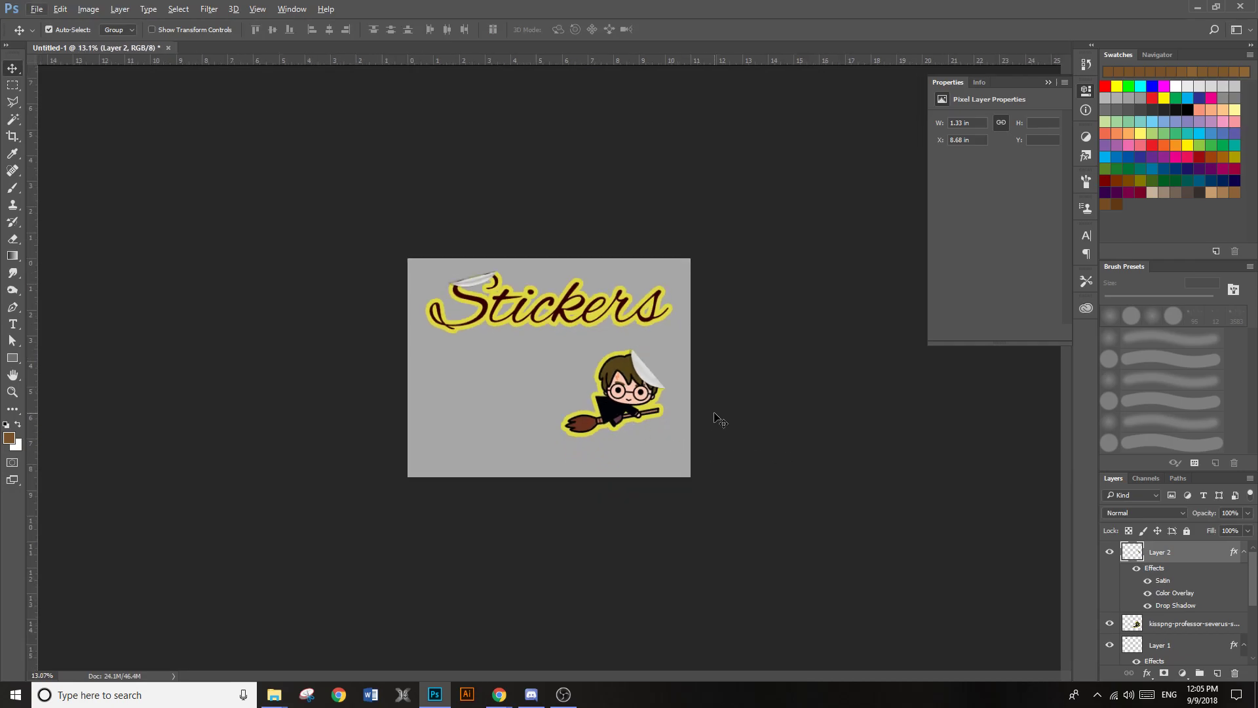
pyautogui.hotkey('ctrl', '+')
pyautogui.scroll(10, 458, 299)
pyautogui.scroll(5, 367, 191)
pyautogui.scroll(-12, 468, 362)
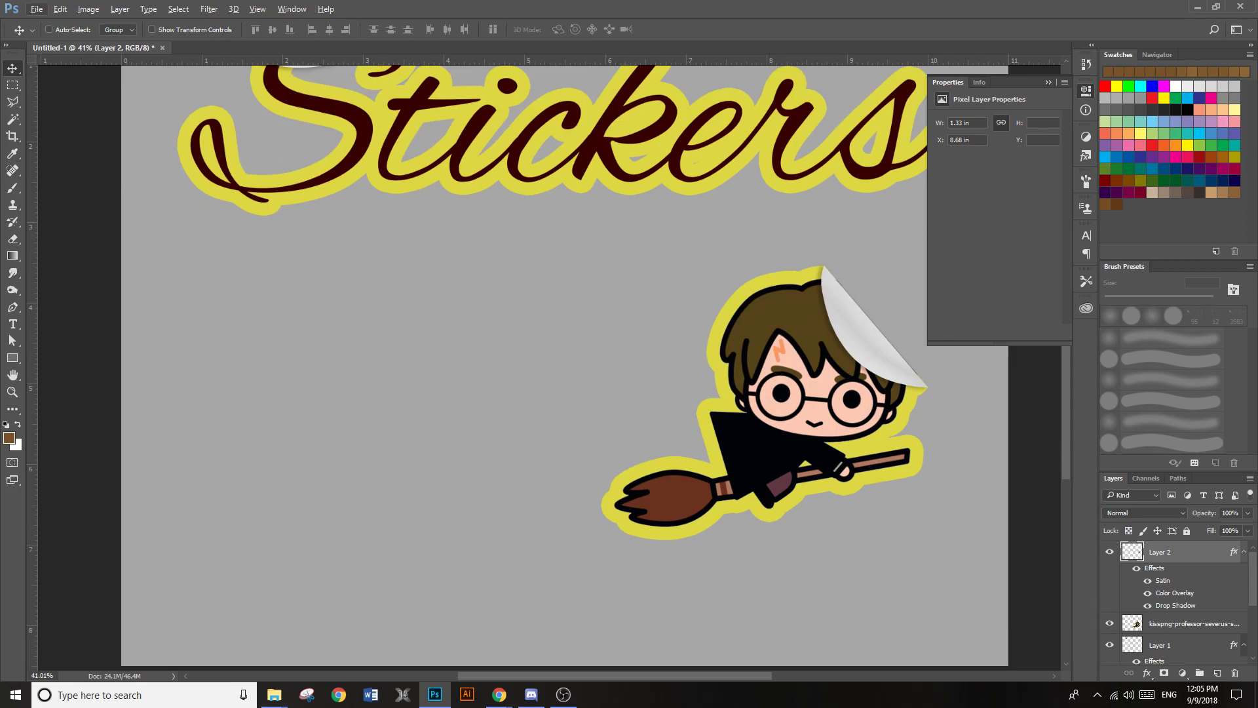
pyautogui.scroll(-3, 472, 272)
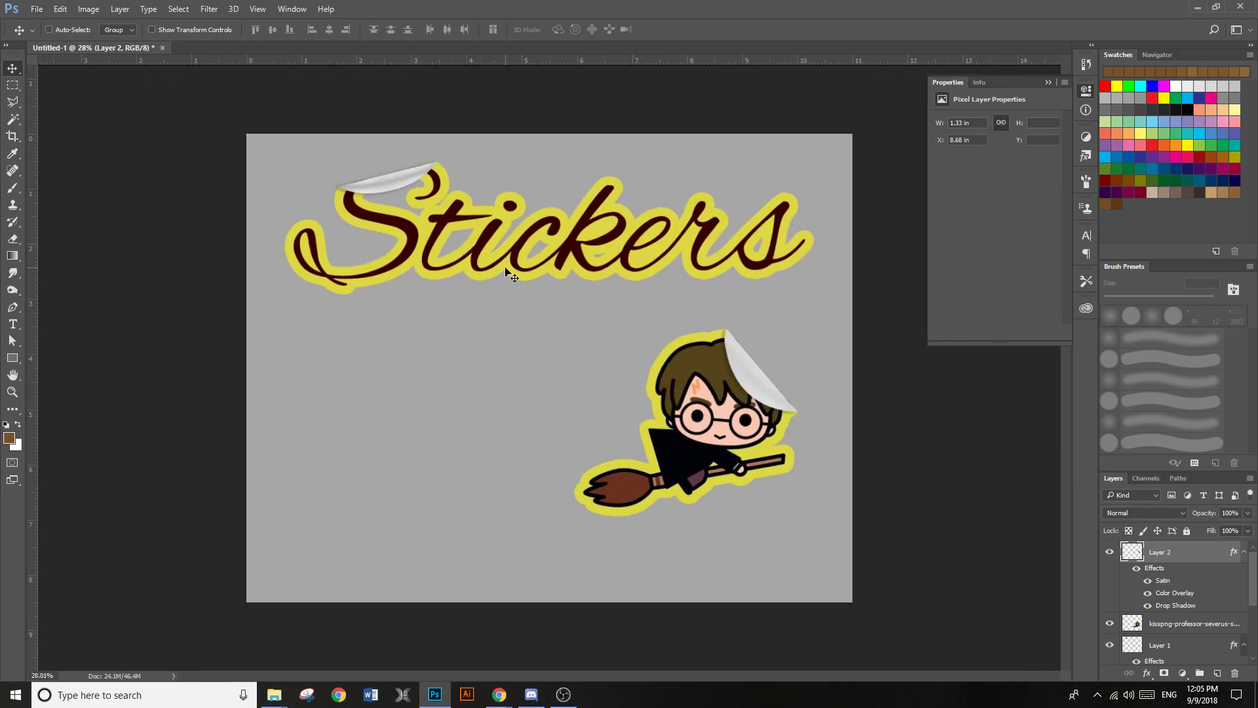
# Save the design to the Desktop as a Photoshop file named "Sticker Test" with layers kept
pyautogui.click(36, 8)
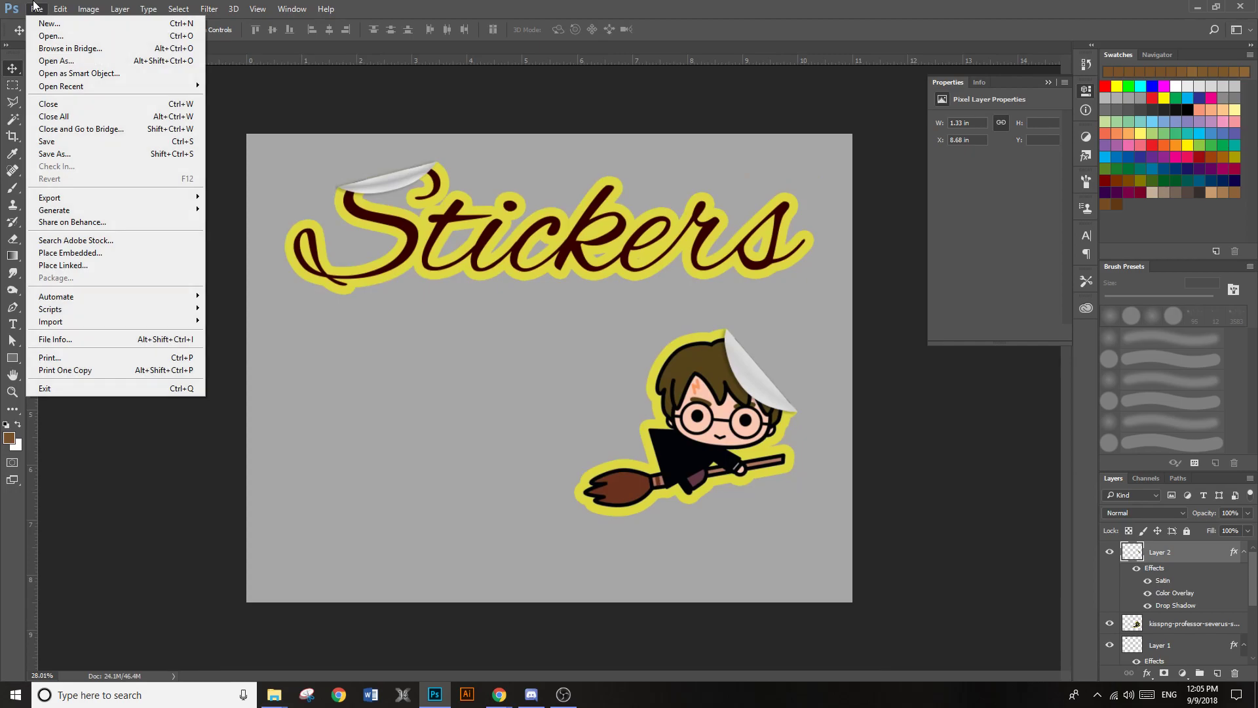
pyautogui.click(84, 155)
pyautogui.write('Sti')
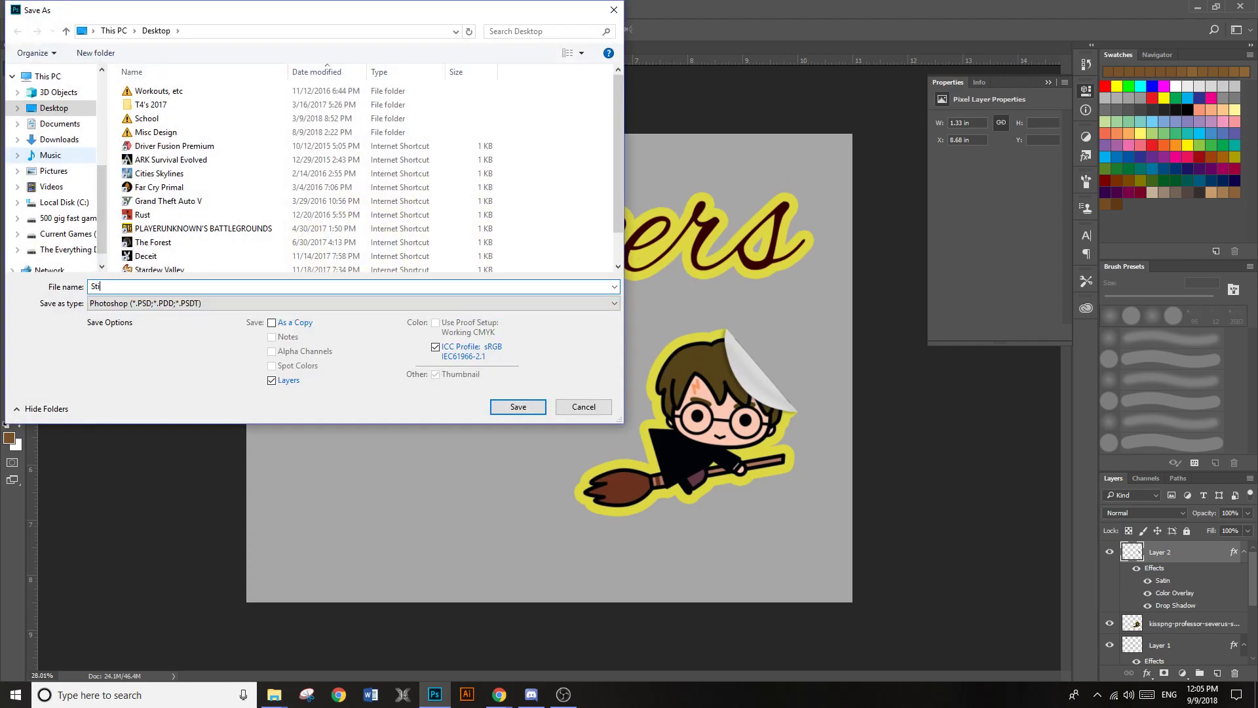
pyautogui.write('cker Test')
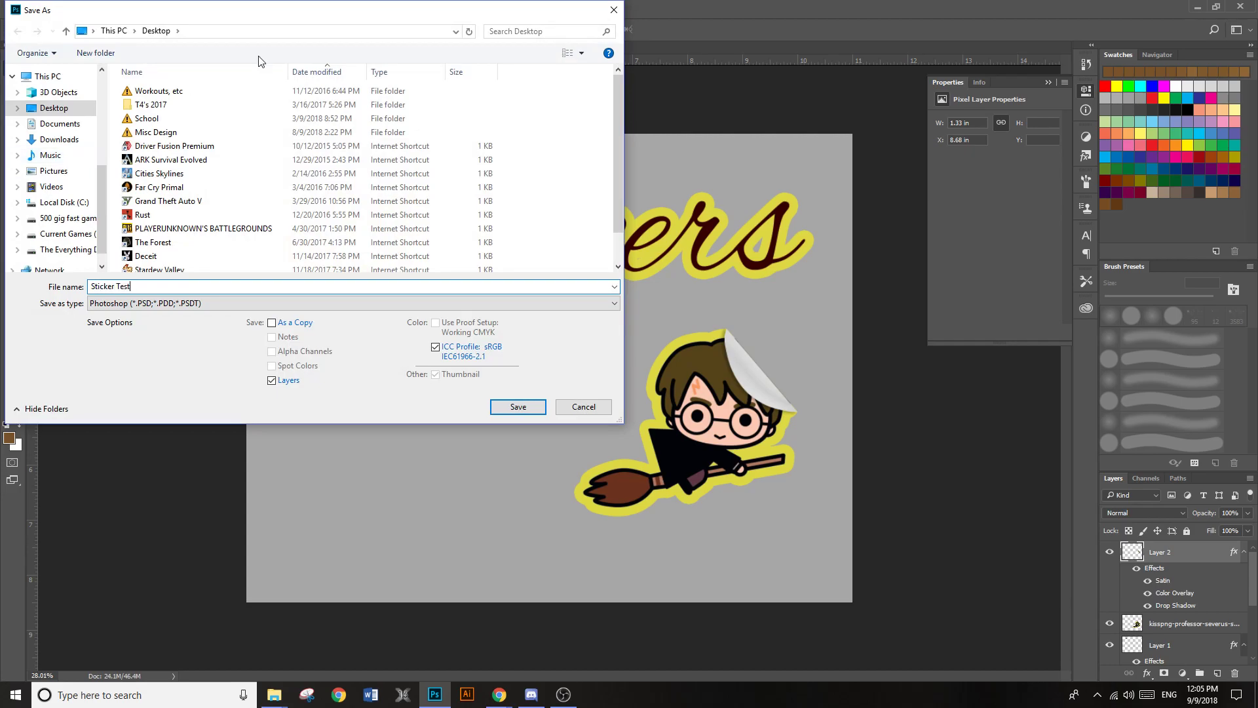
pyautogui.click(518, 408)
pyautogui.click(795, 213)
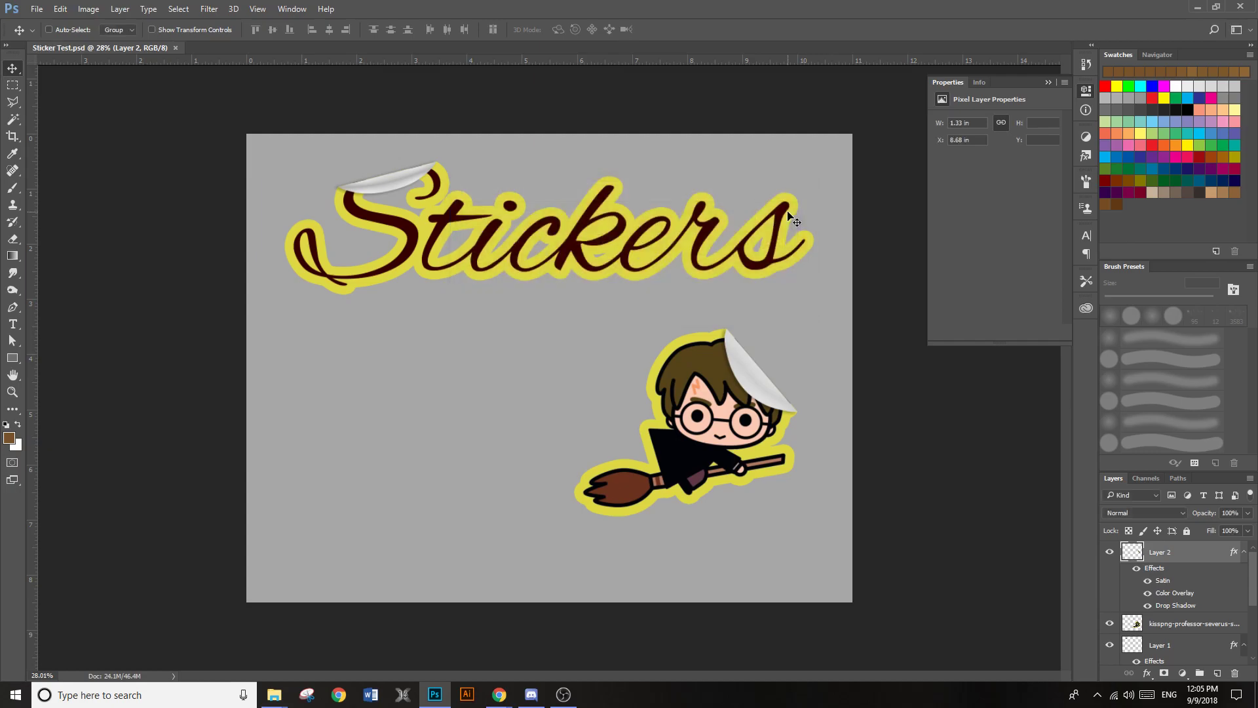
# Switch to Google Drive in Chrome and upload the Sticker Test file from the desktop to the CTF Design folder
pyautogui.click(1198, 6)
pyautogui.click(593, 36)
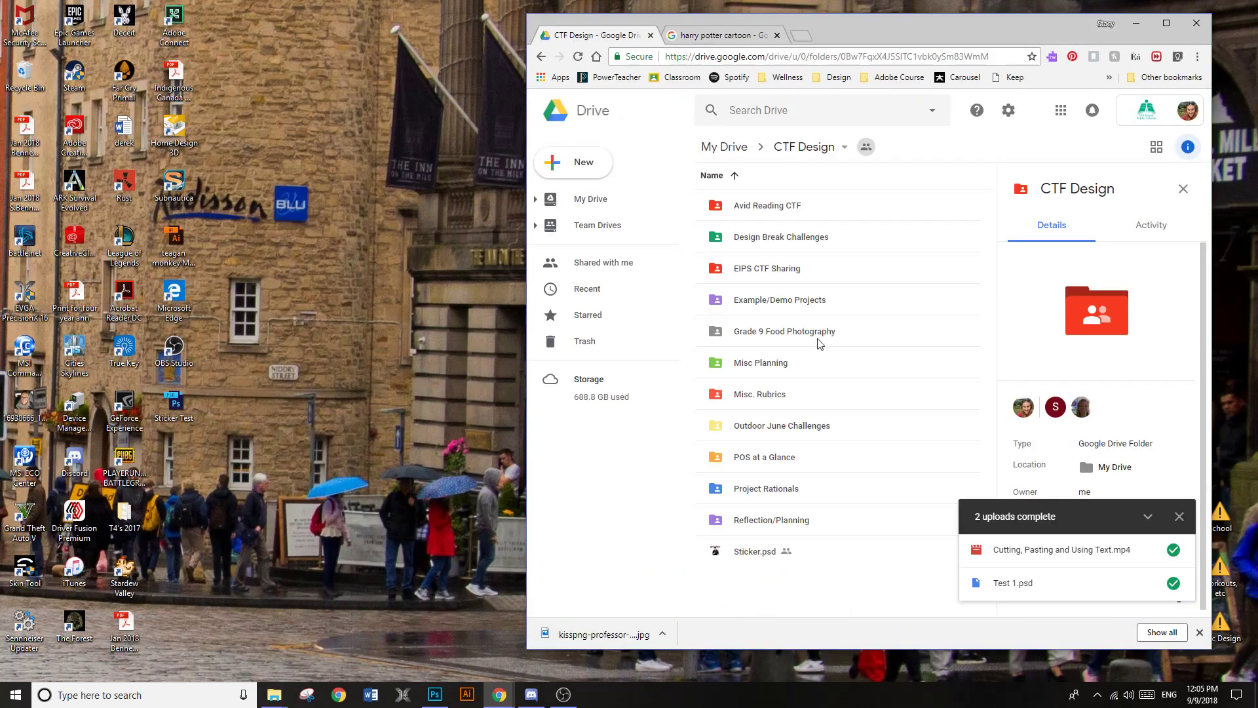
pyautogui.moveTo(174, 405); pyautogui.dragTo(754, 603)
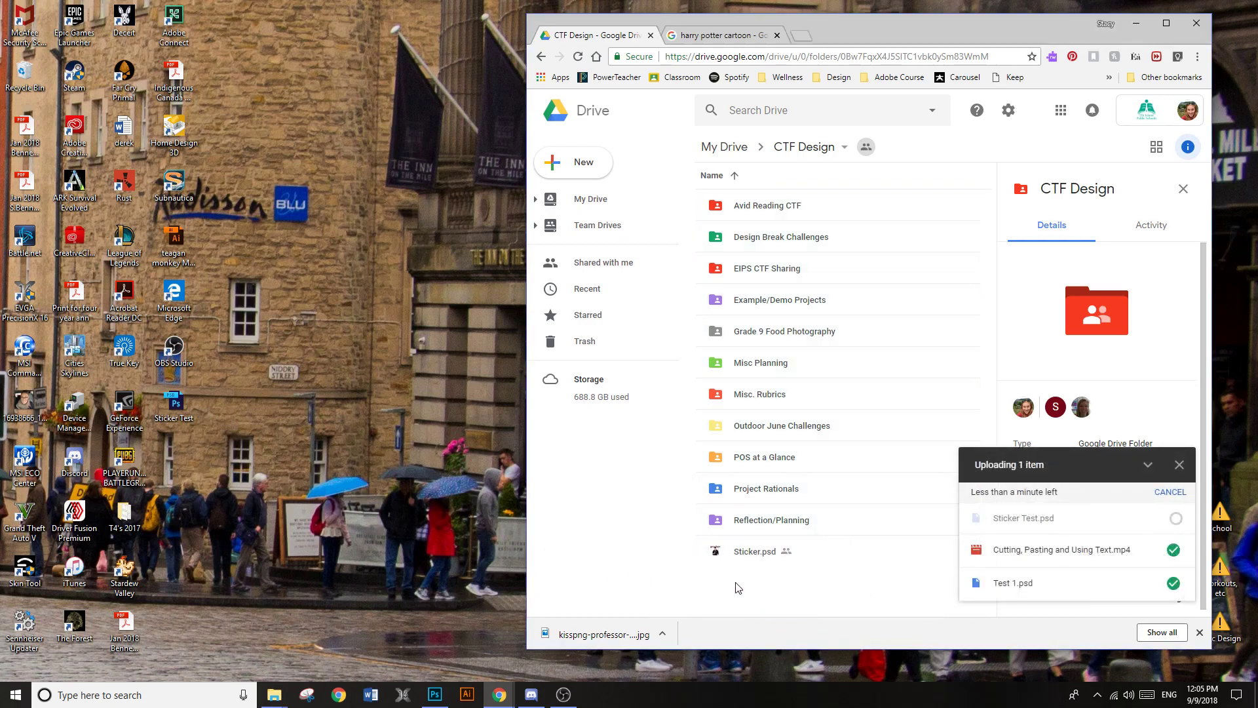